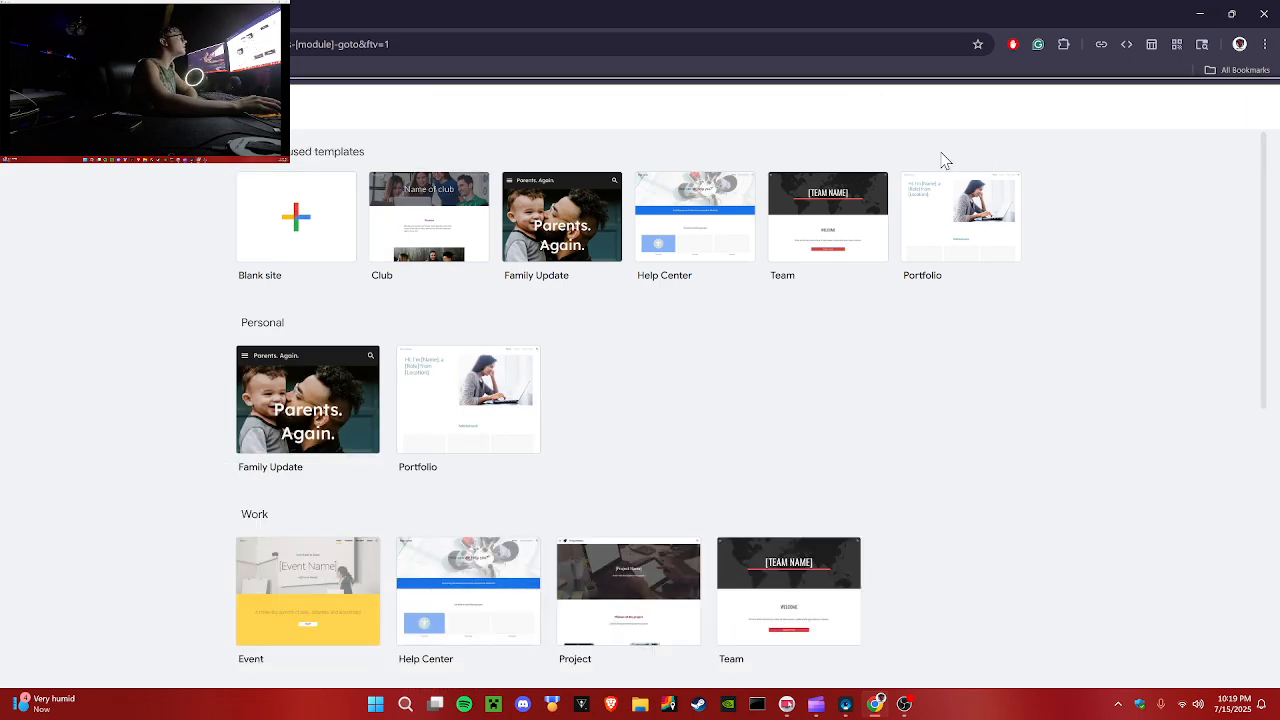
Step: Create a new site from the Blank site template
{"action": "scroll", "coordinate": [923, 197], "scroll_direction": "down", "scroll_amount": 2}
{"action": "scroll", "coordinate": [674, 406], "scroll_direction": "down", "scroll_amount": 4}
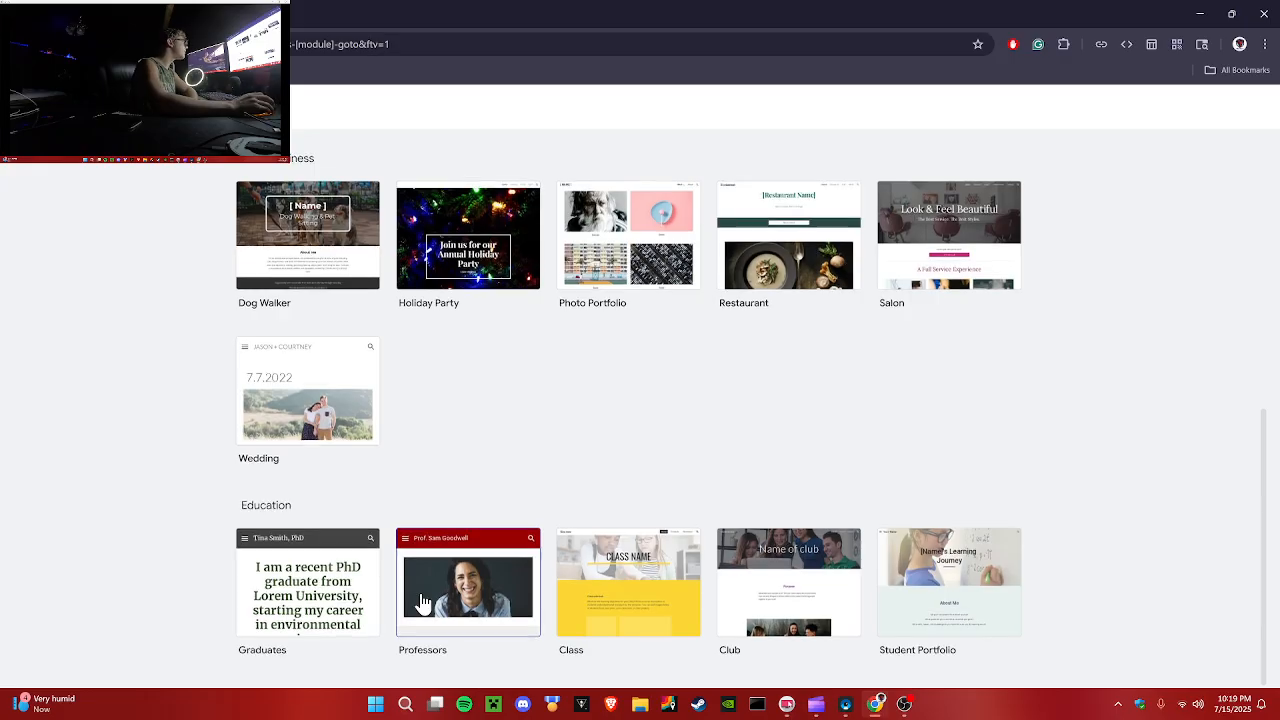
{"action": "scroll", "coordinate": [420, 595], "scroll_direction": "up", "scroll_amount": 5}
{"action": "scroll", "coordinate": [420, 595], "scroll_direction": "up", "scroll_amount": 2}
{"action": "left_click", "coordinate": [303, 217]}
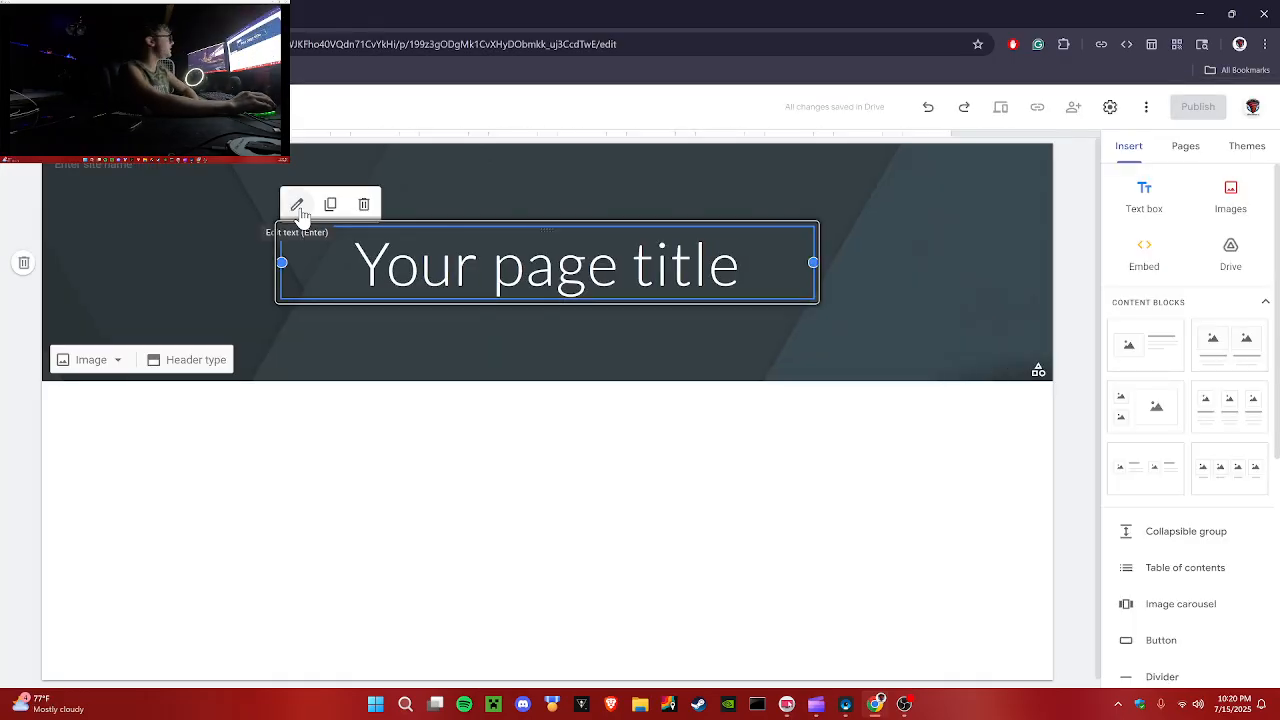
Step: Examine the page header elements and the list of insertable content elements
{"action": "left_click", "coordinate": [1063, 395]}
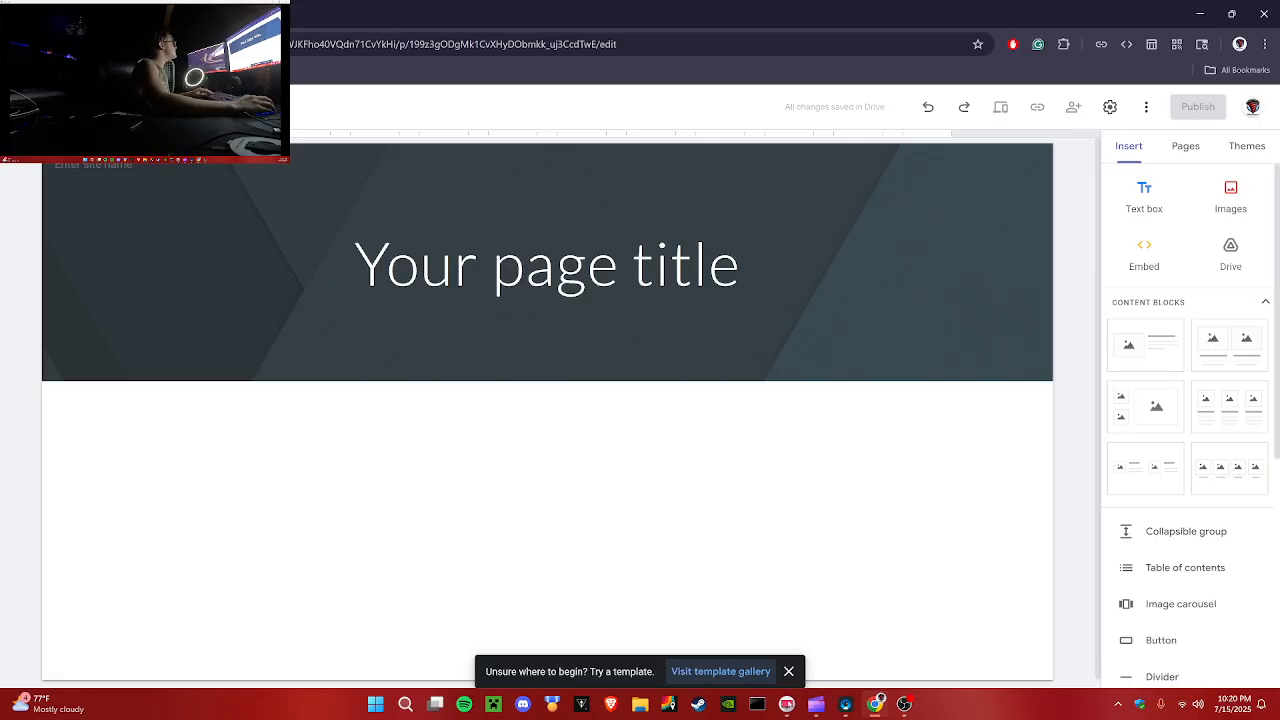
{"action": "left_click", "coordinate": [102, 172]}
{"action": "left_click", "coordinate": [88, 107]}
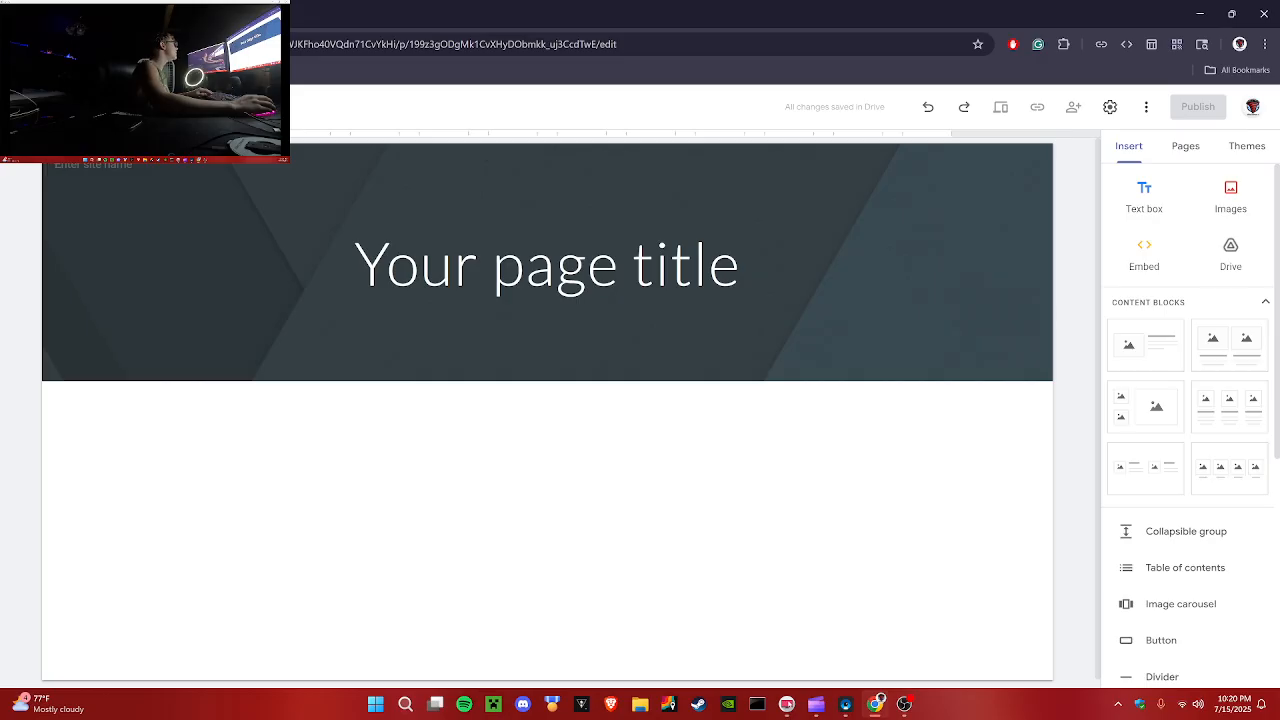
{"action": "left_click", "coordinate": [737, 272]}
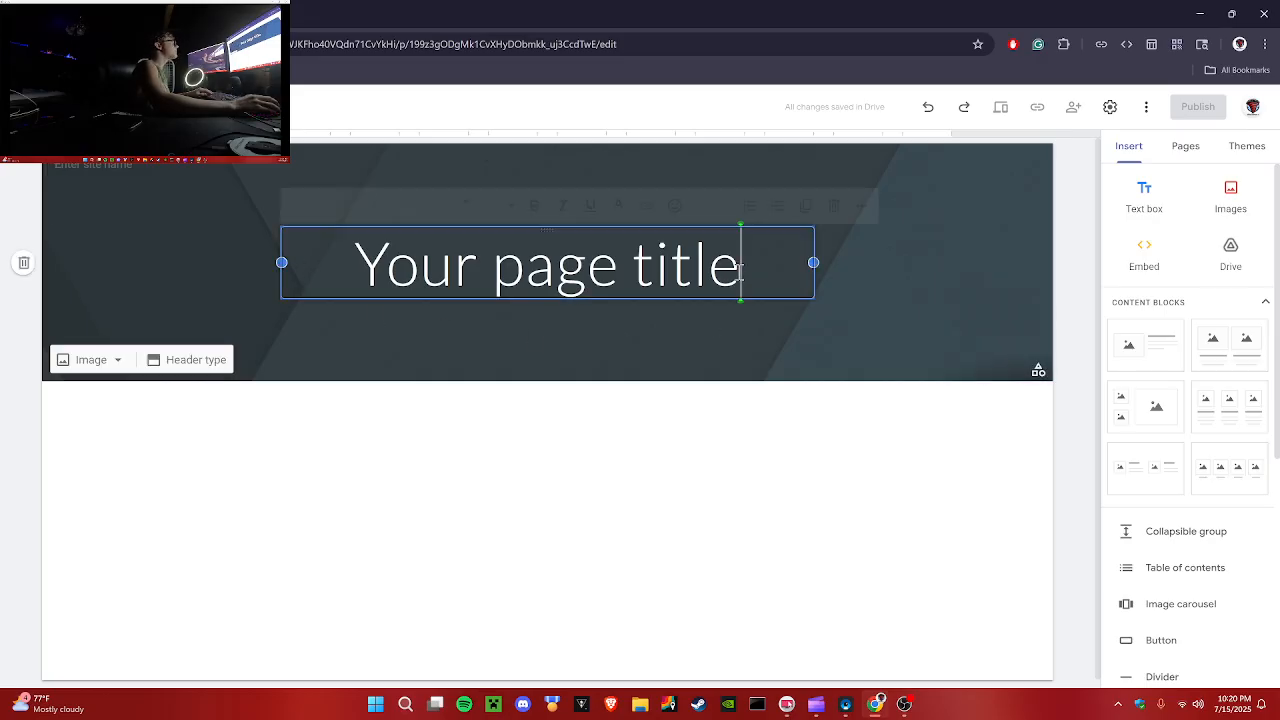
{"action": "left_click", "coordinate": [483, 342]}
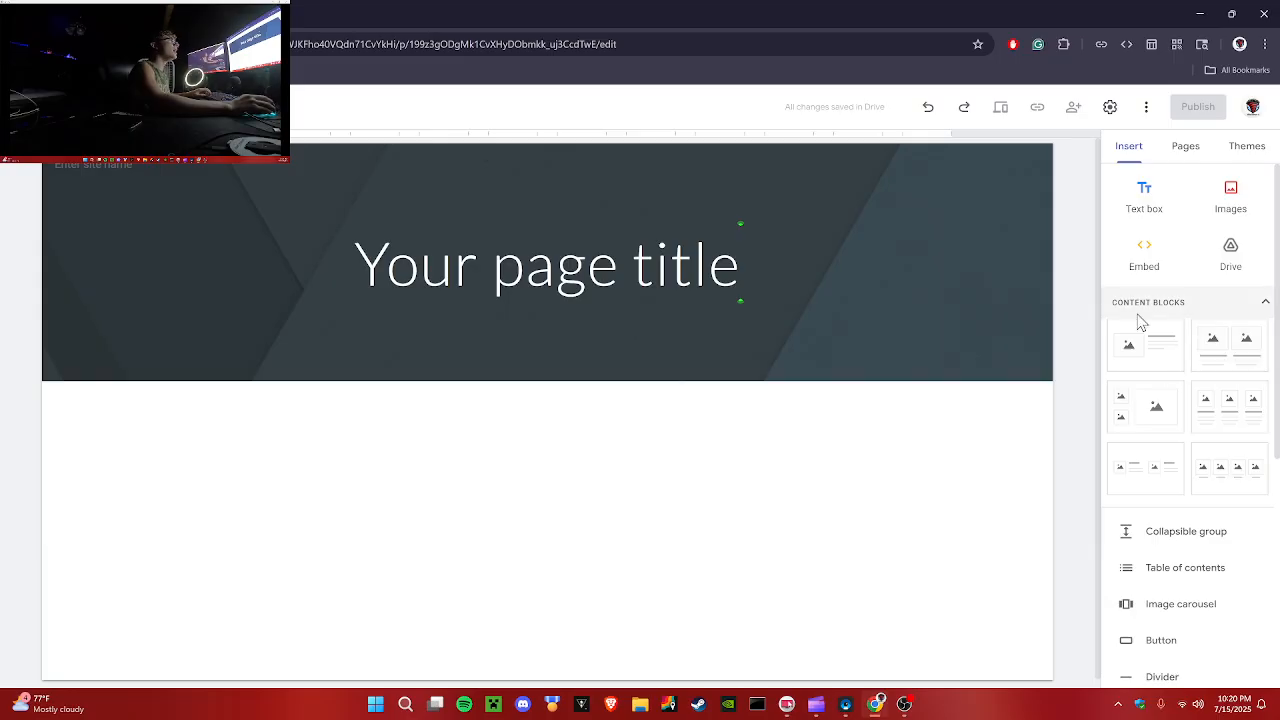
{"action": "scroll", "coordinate": [1197, 420], "scroll_direction": "down", "scroll_amount": 2}
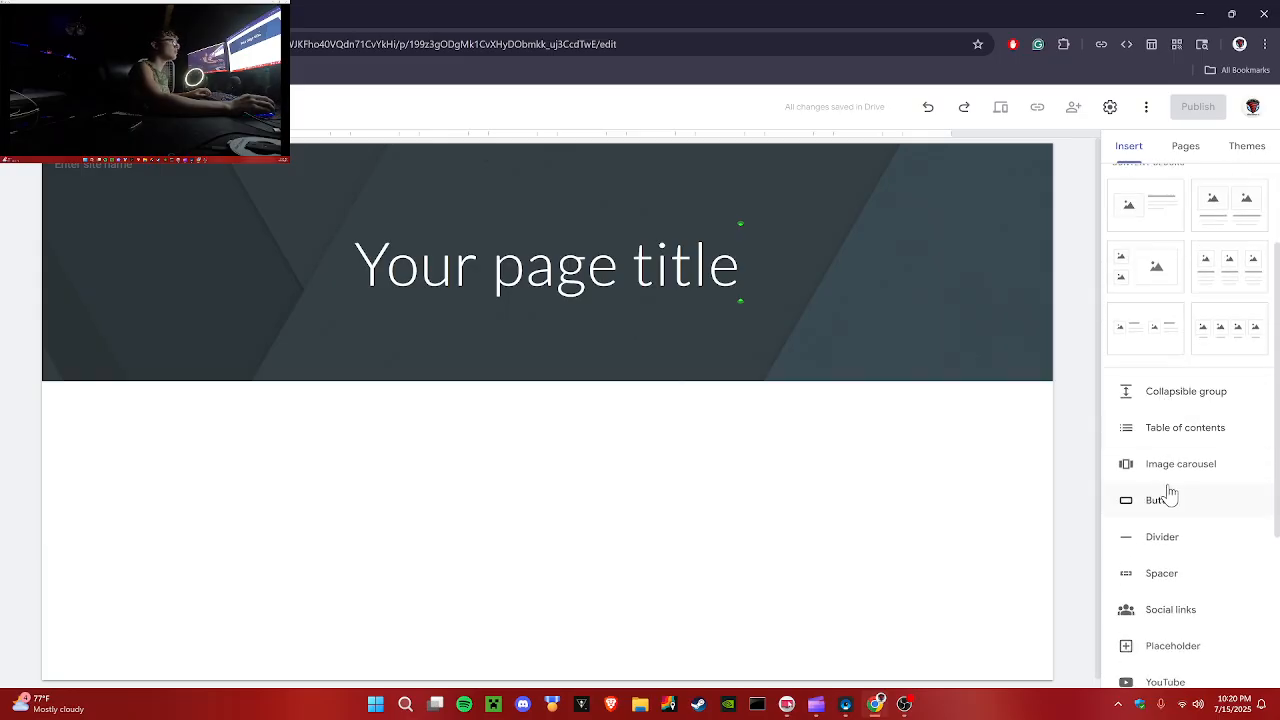
{"action": "scroll", "coordinate": [1182, 595], "scroll_direction": "down", "scroll_amount": 1}
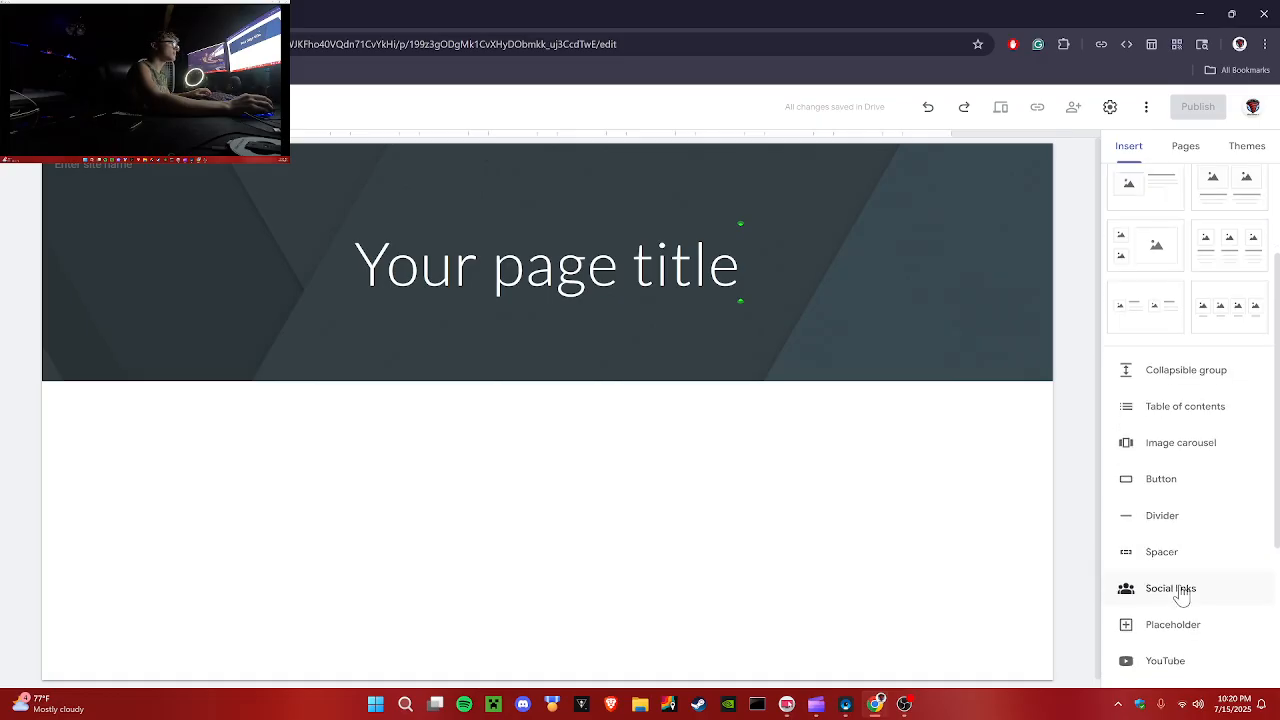
{"action": "scroll", "coordinate": [1189, 585], "scroll_direction": "down", "scroll_amount": 1}
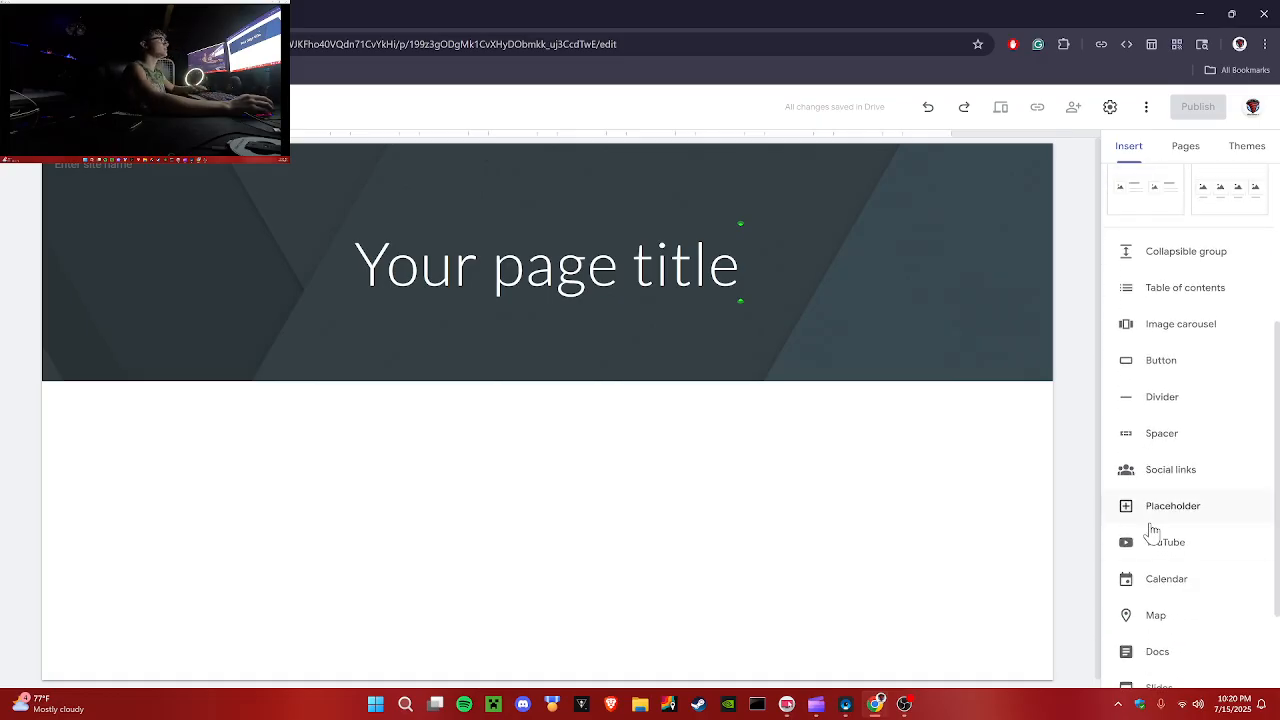
{"action": "scroll", "coordinate": [1151, 534], "scroll_direction": "down", "scroll_amount": 2}
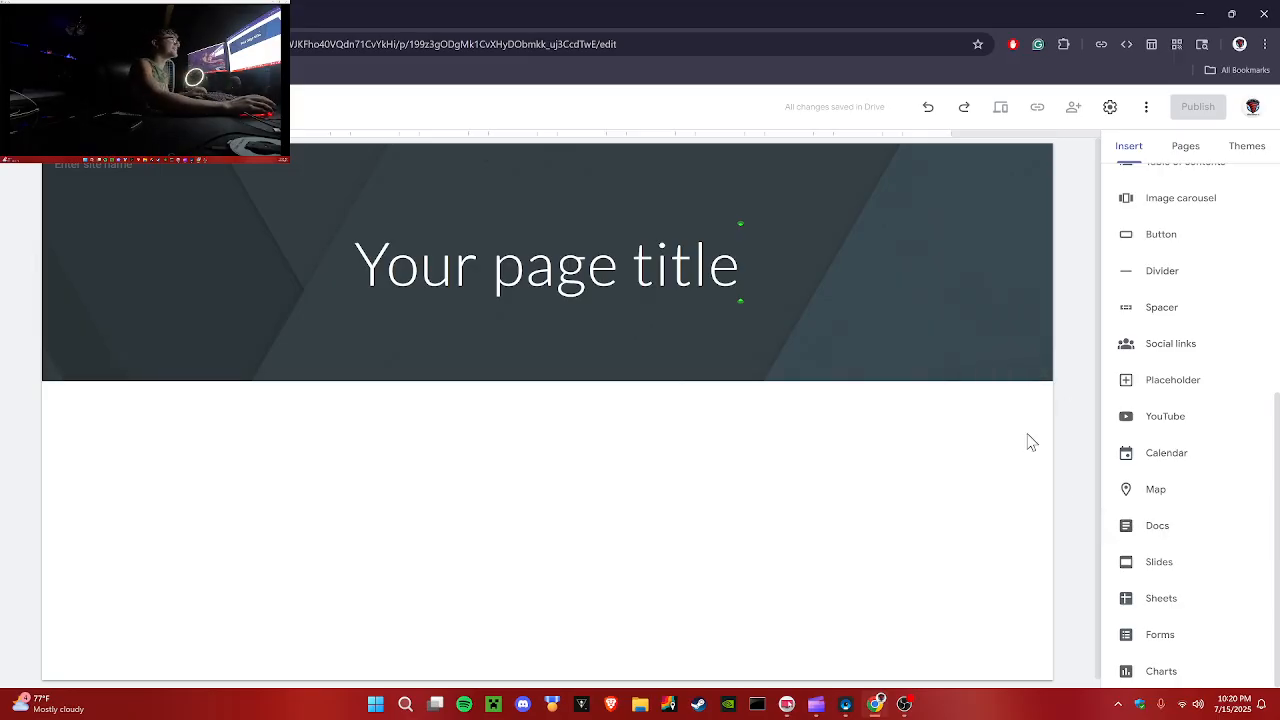
{"action": "scroll", "coordinate": [1168, 662], "scroll_direction": "up", "scroll_amount": 5}
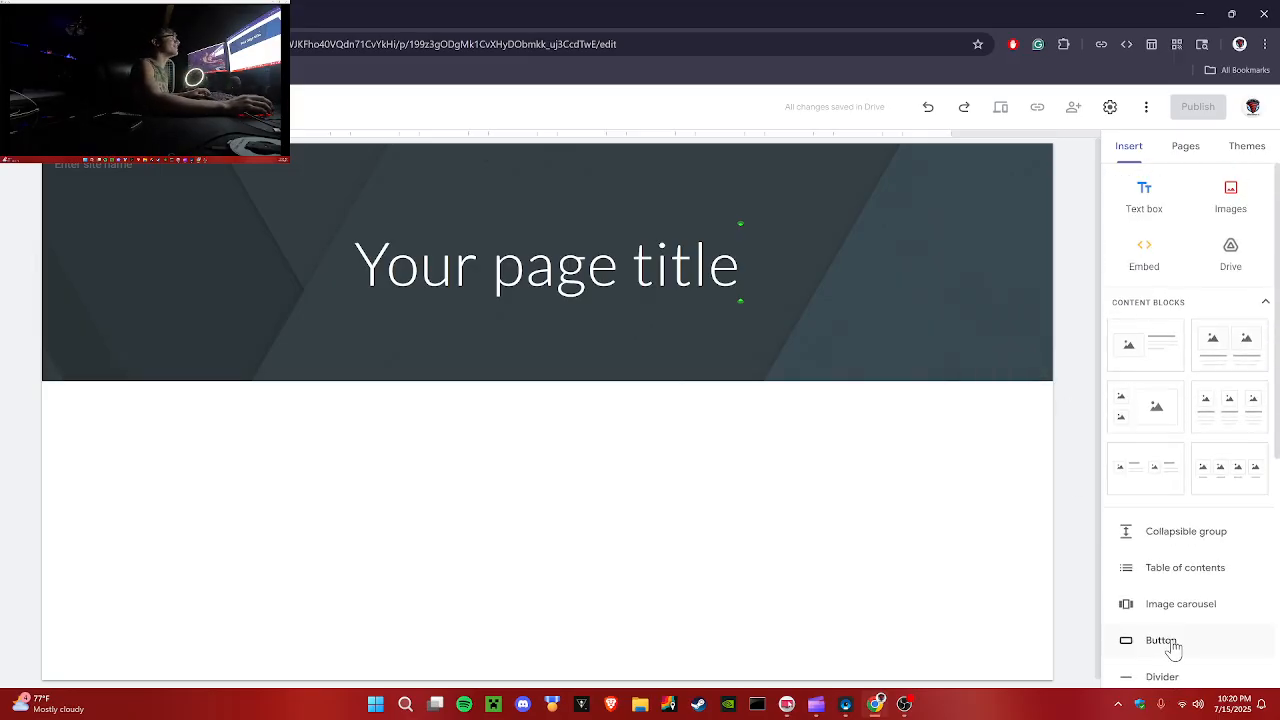
Step: Open the pages list and view the options for adding new pages
{"action": "left_click", "coordinate": [1203, 147]}
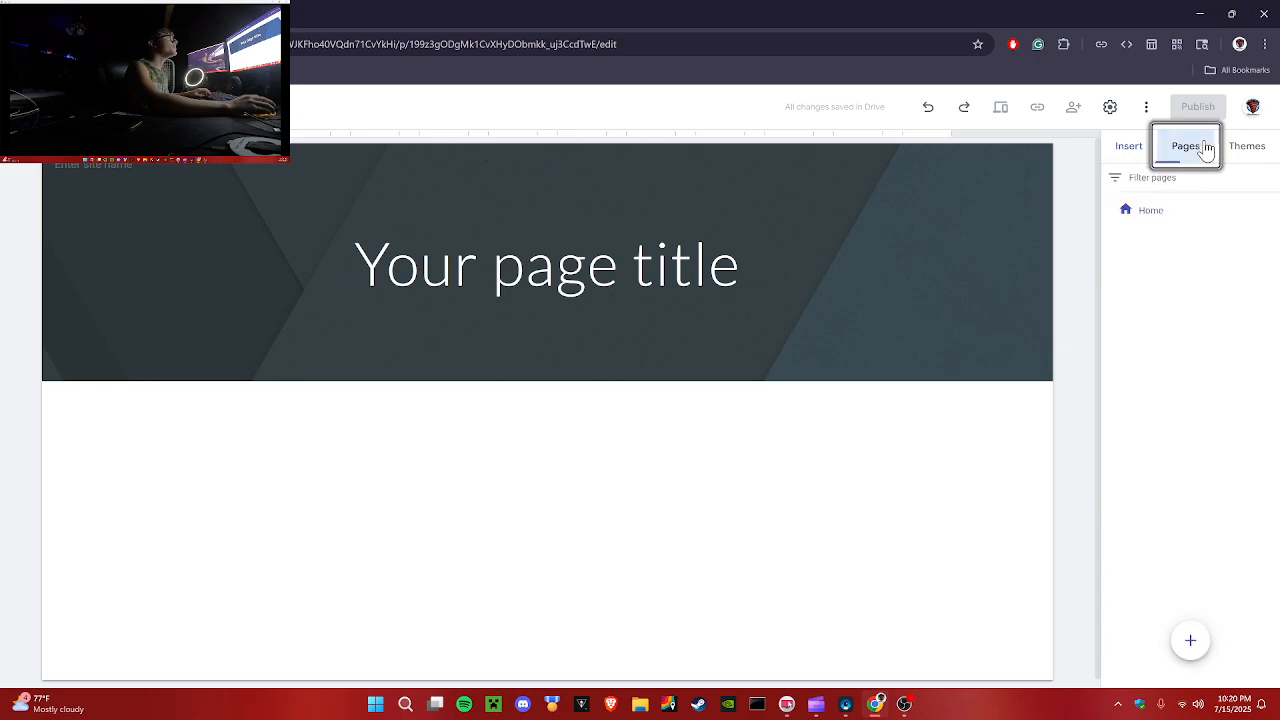
{"action": "mouse_move", "coordinate": [1189, 640]}
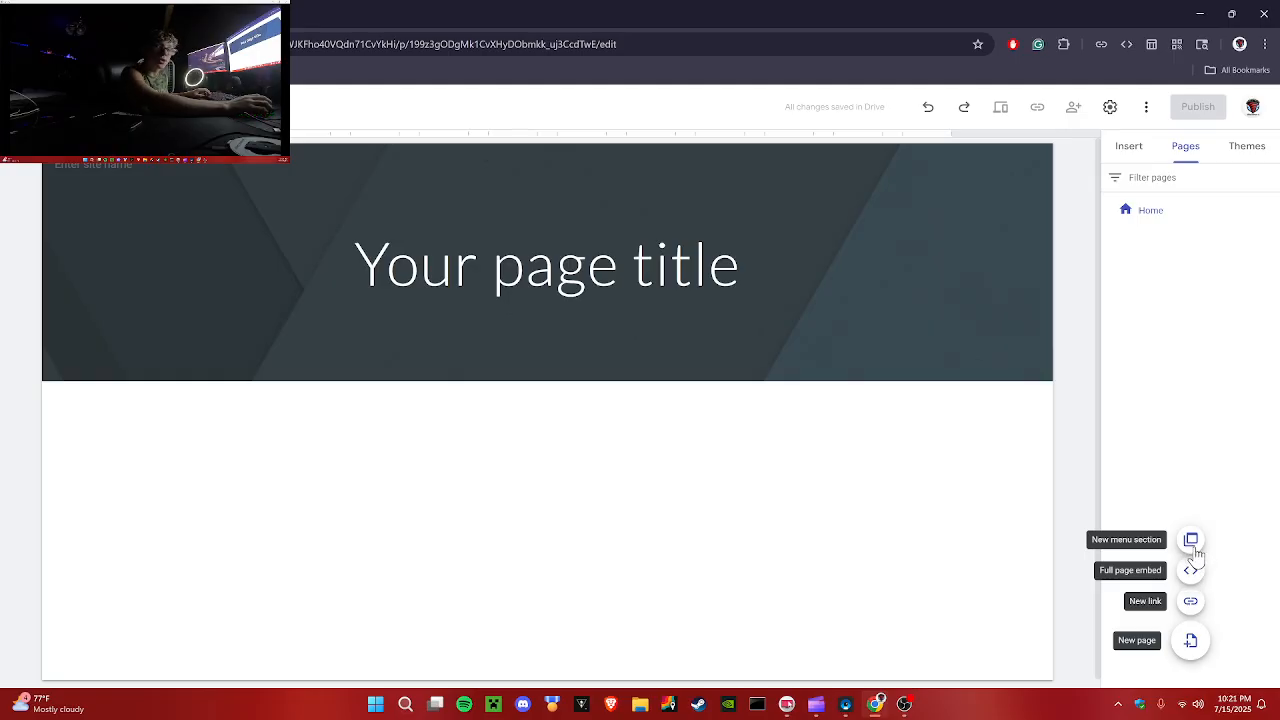
Step: Try several built-in themes and apply the Aristotle theme to the site
{"action": "left_click", "coordinate": [1256, 160]}
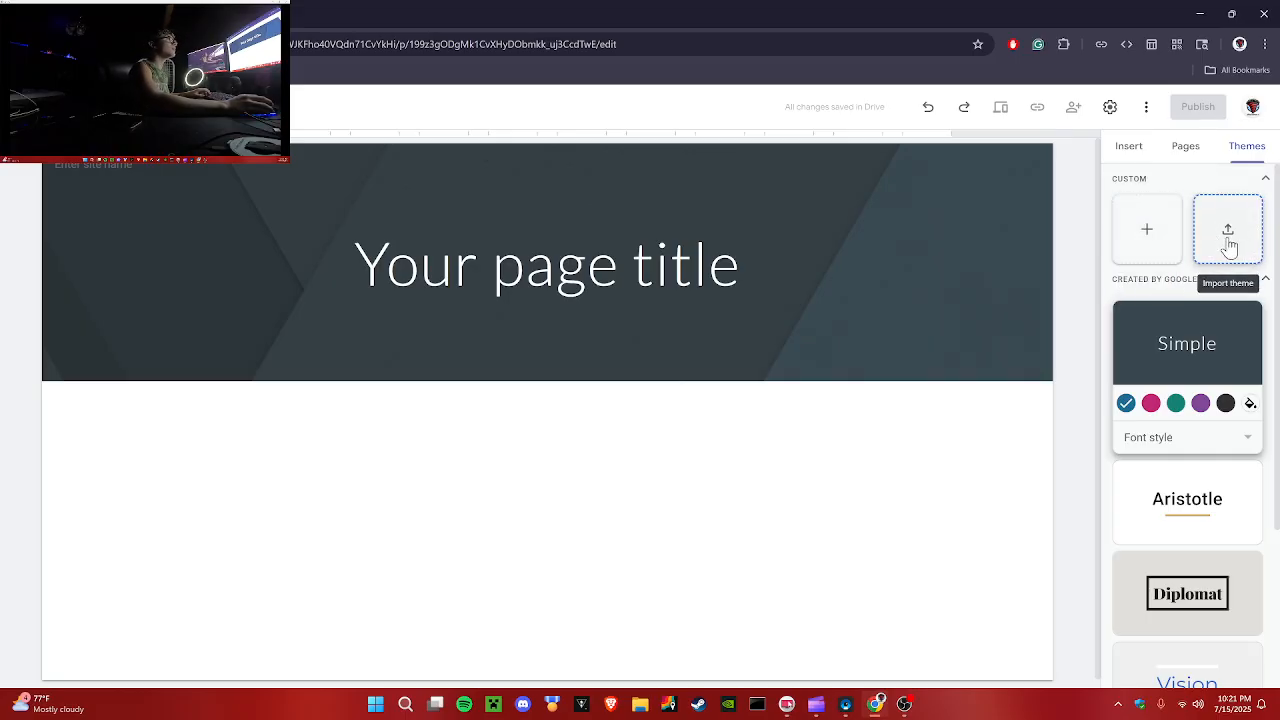
{"action": "left_click", "coordinate": [1159, 525]}
{"action": "scroll", "coordinate": [1120, 450], "scroll_direction": "down", "scroll_amount": 2}
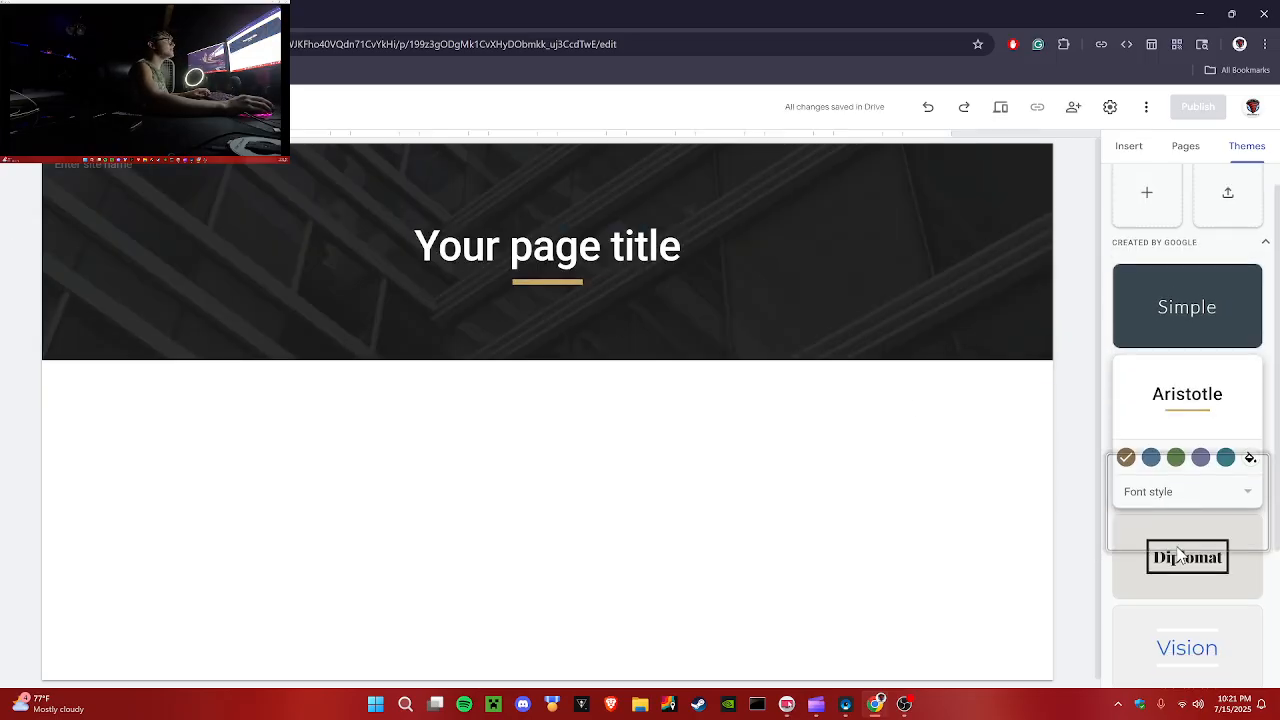
{"action": "left_click", "coordinate": [1118, 455]}
{"action": "left_click", "coordinate": [1180, 544]}
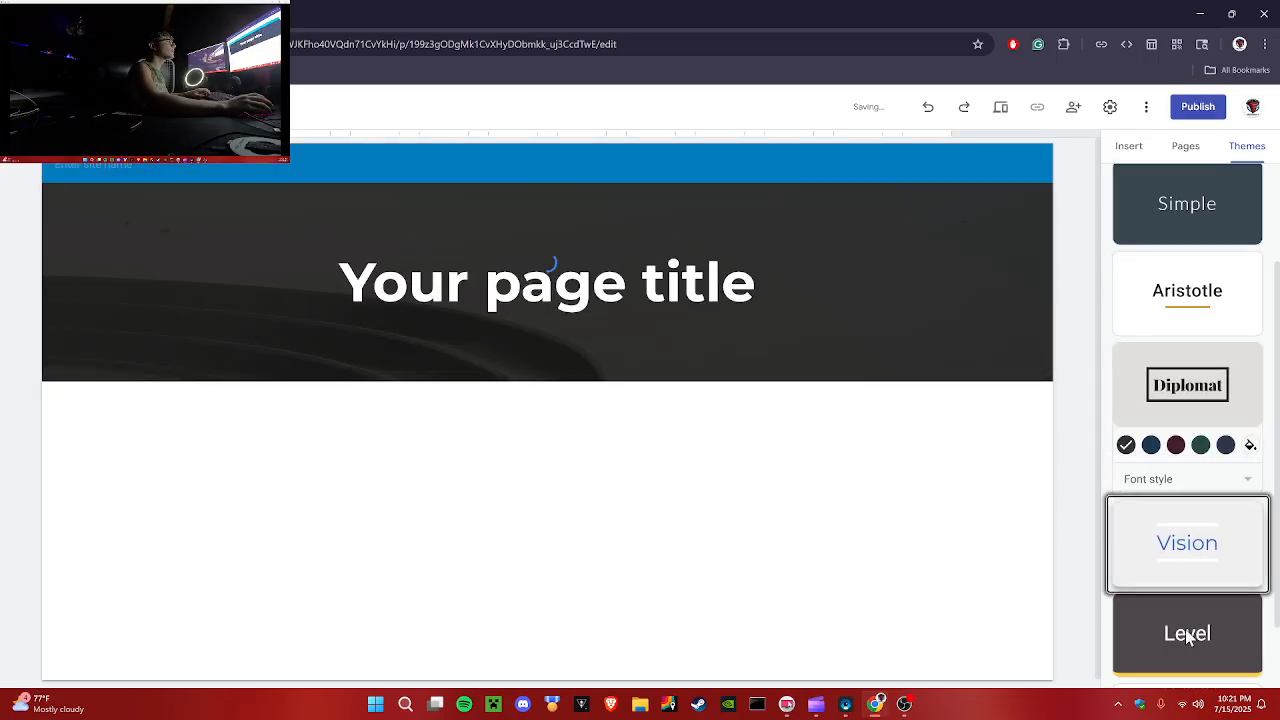
{"action": "left_click", "coordinate": [1187, 632]}
{"action": "scroll", "coordinate": [1185, 629], "scroll_direction": "down", "scroll_amount": 1}
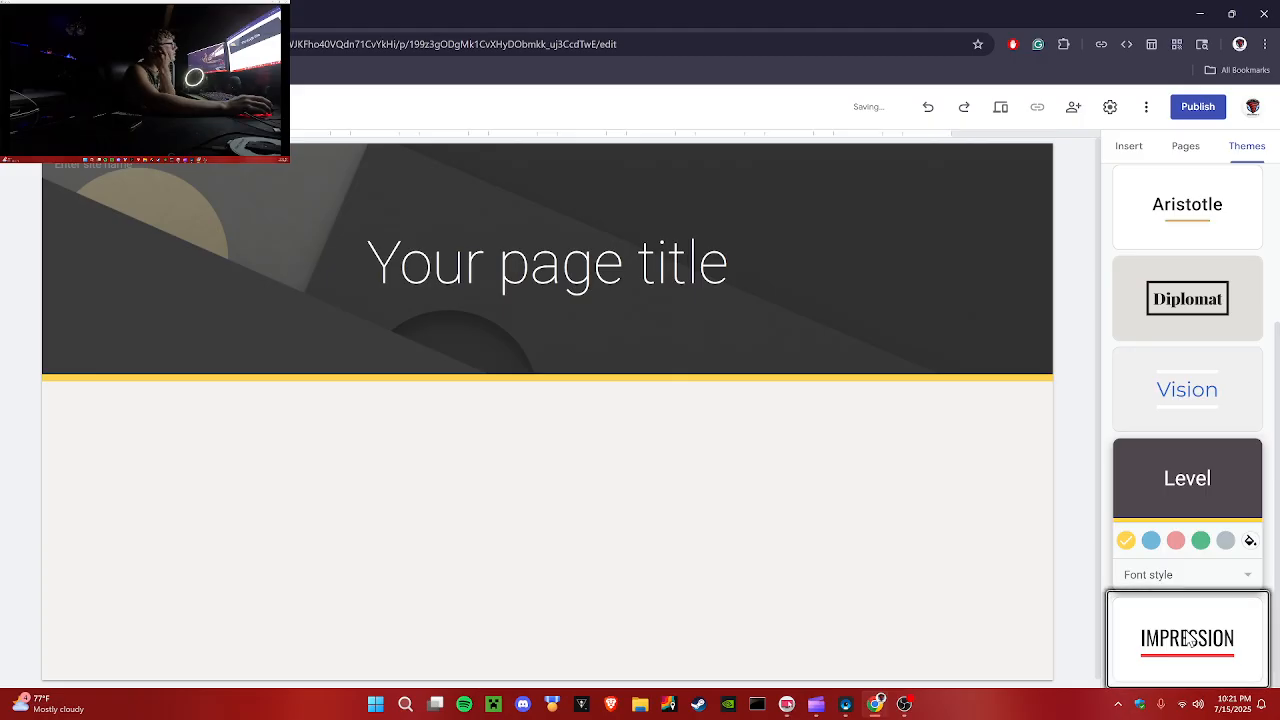
{"action": "left_click", "coordinate": [1185, 629]}
{"action": "left_click", "coordinate": [1185, 345]}
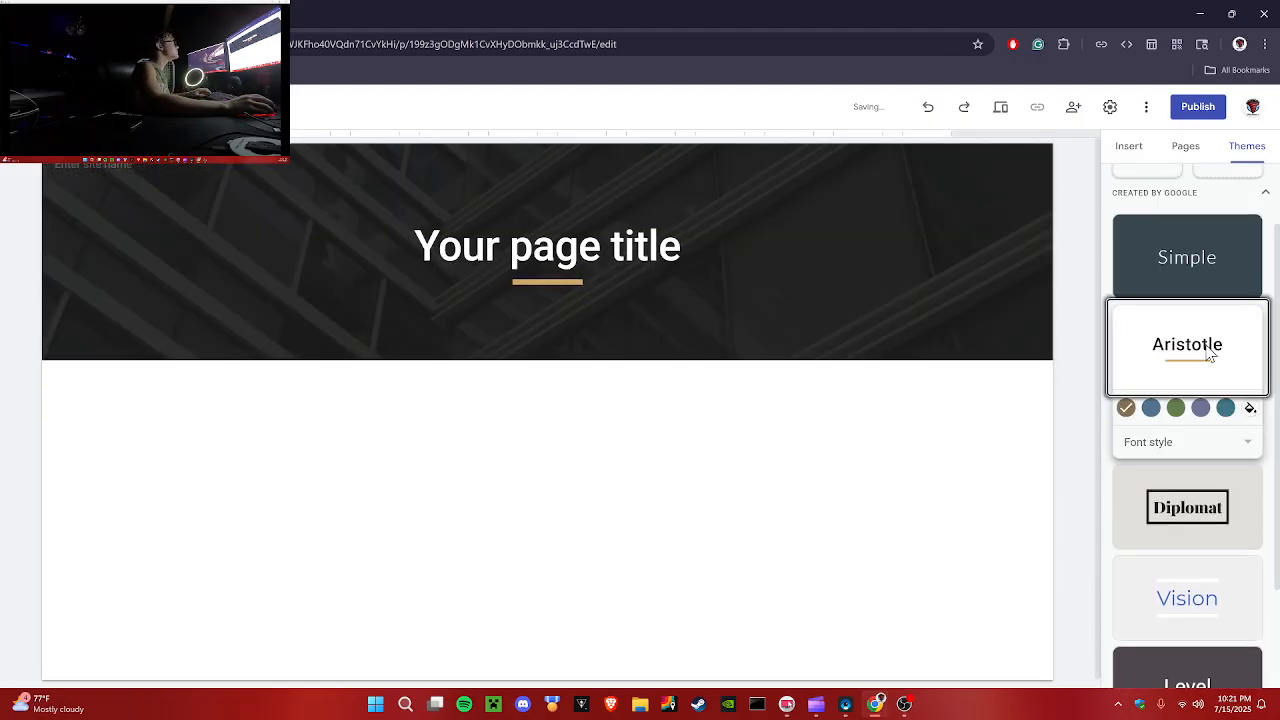
{"action": "scroll", "coordinate": [1170, 313], "scroll_direction": "up", "scroll_amount": 3}
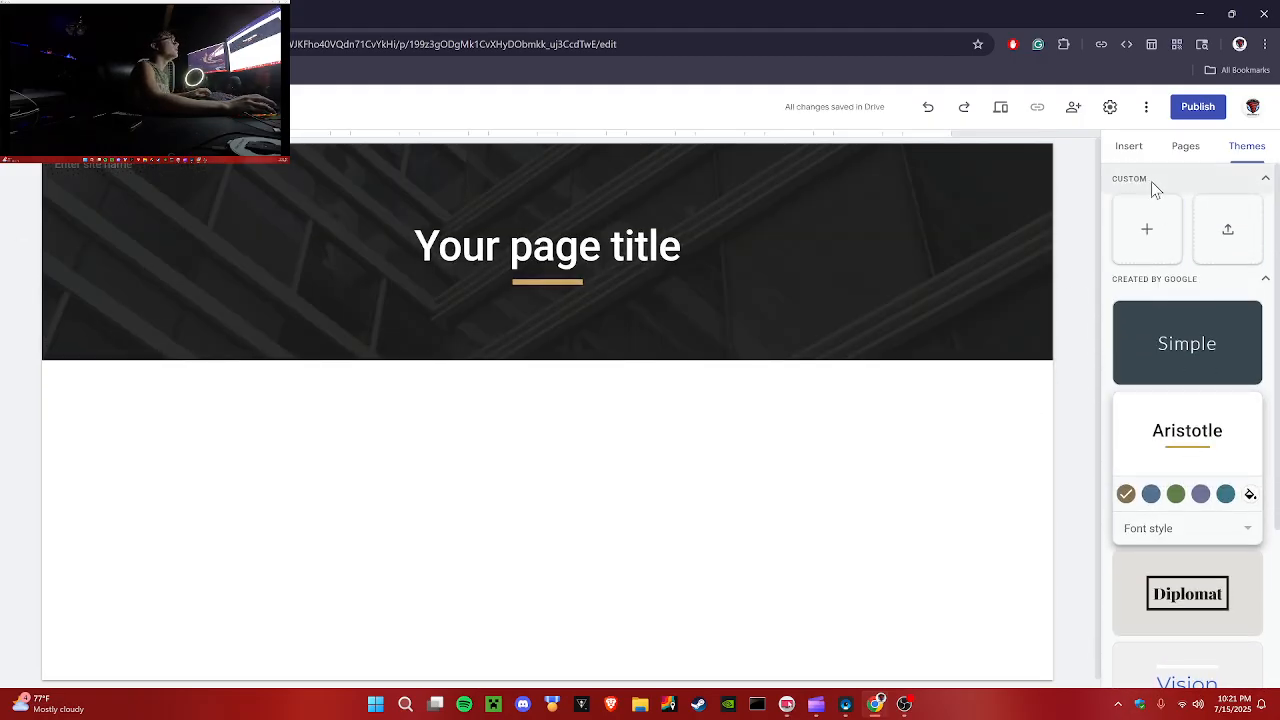
Step: Open site settings and try switching the navigation mode to Side, then back to Top
{"action": "left_click", "coordinate": [1128, 146]}
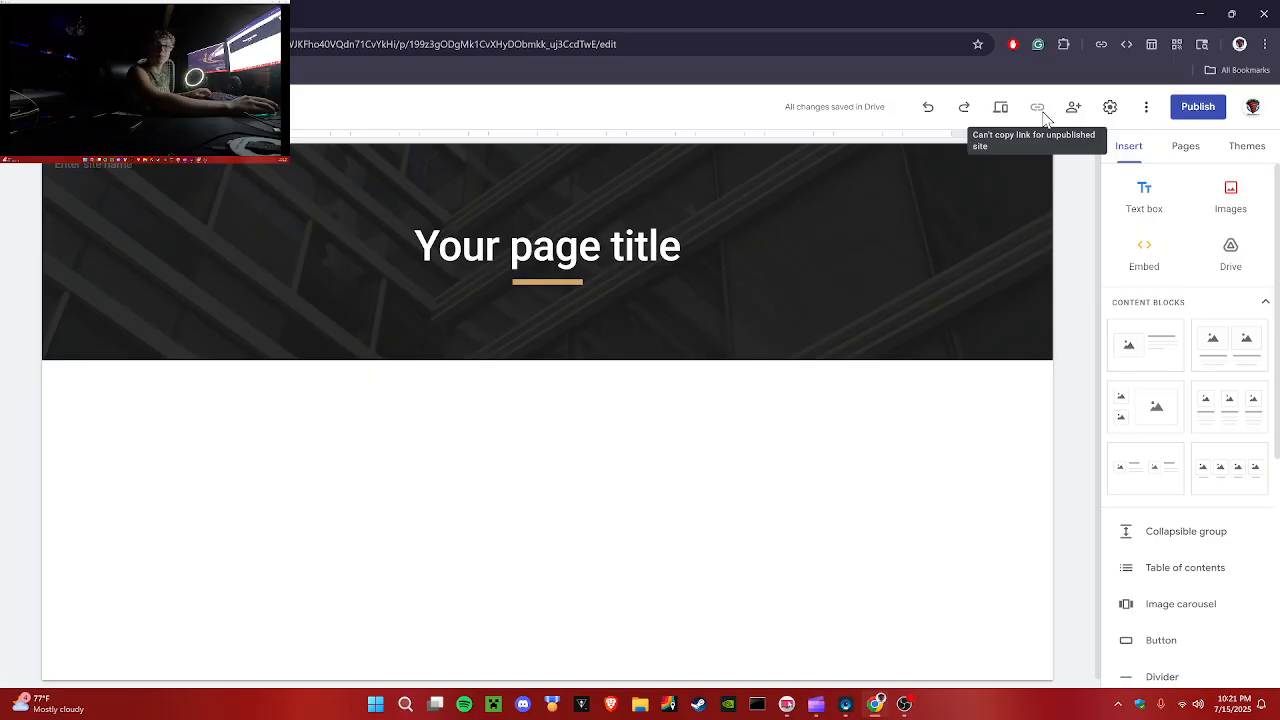
{"action": "left_click", "coordinate": [1109, 108]}
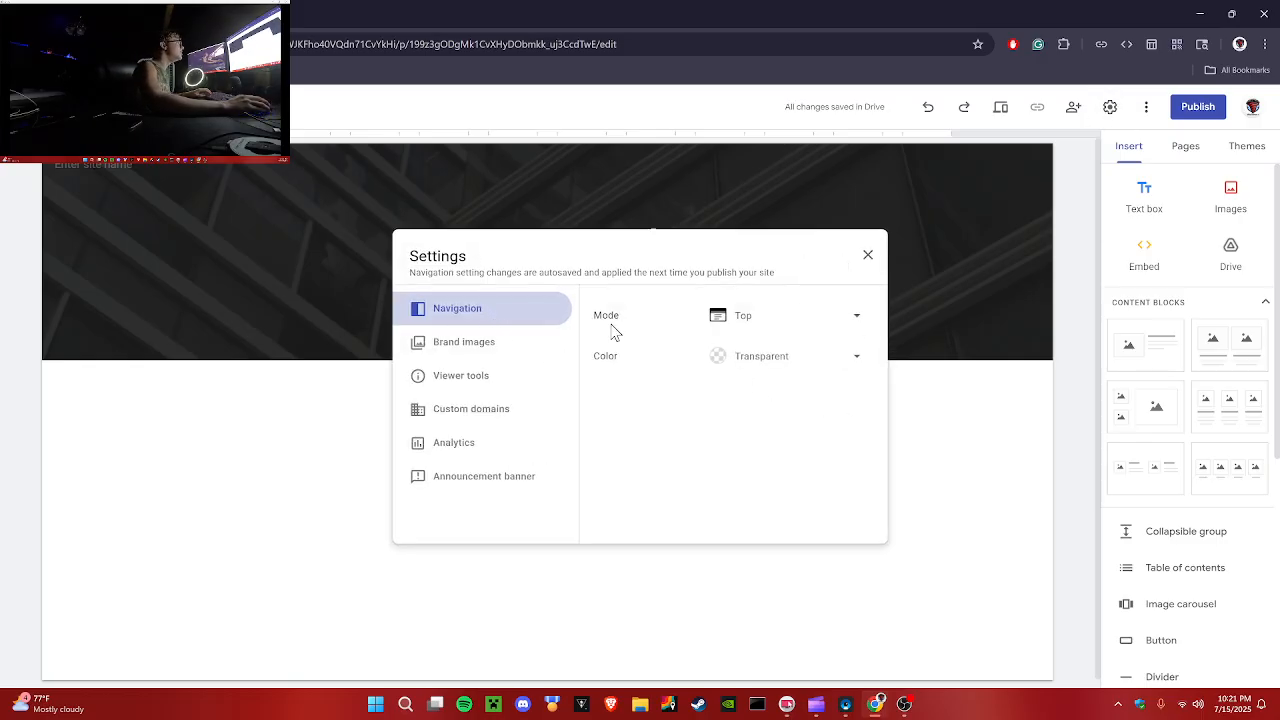
{"action": "left_click", "coordinate": [733, 318]}
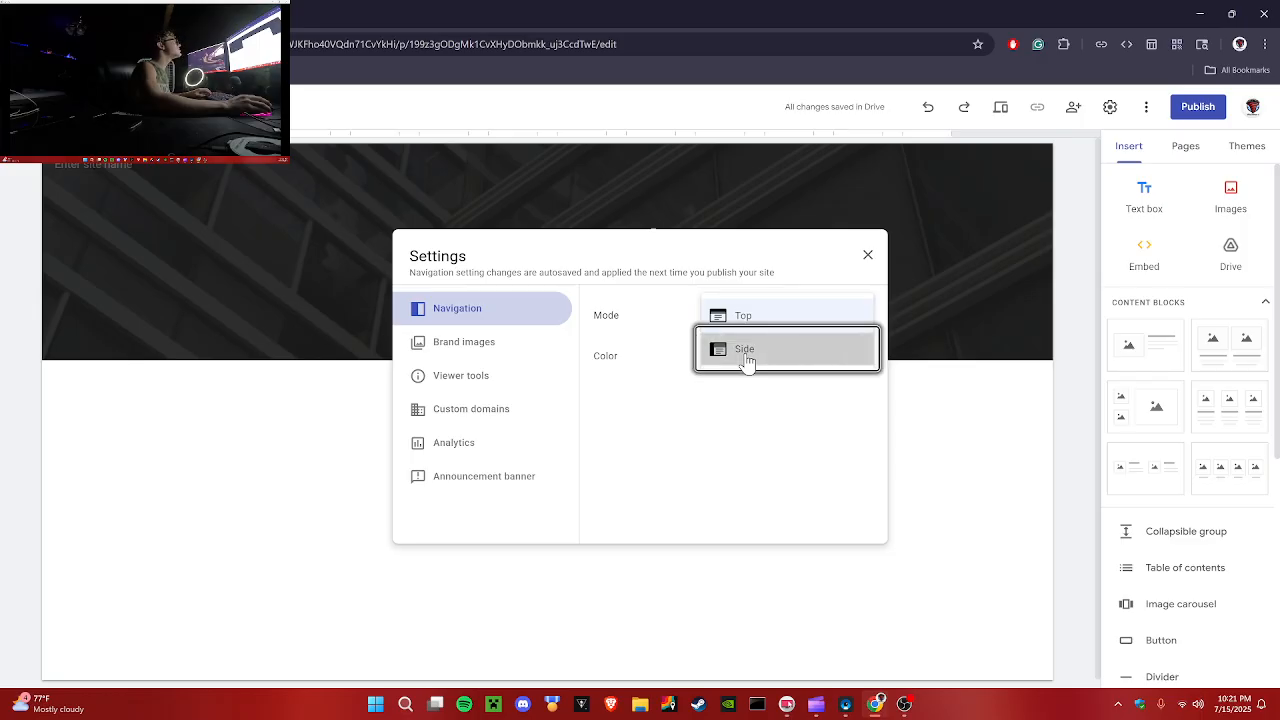
{"action": "left_click", "coordinate": [746, 358]}
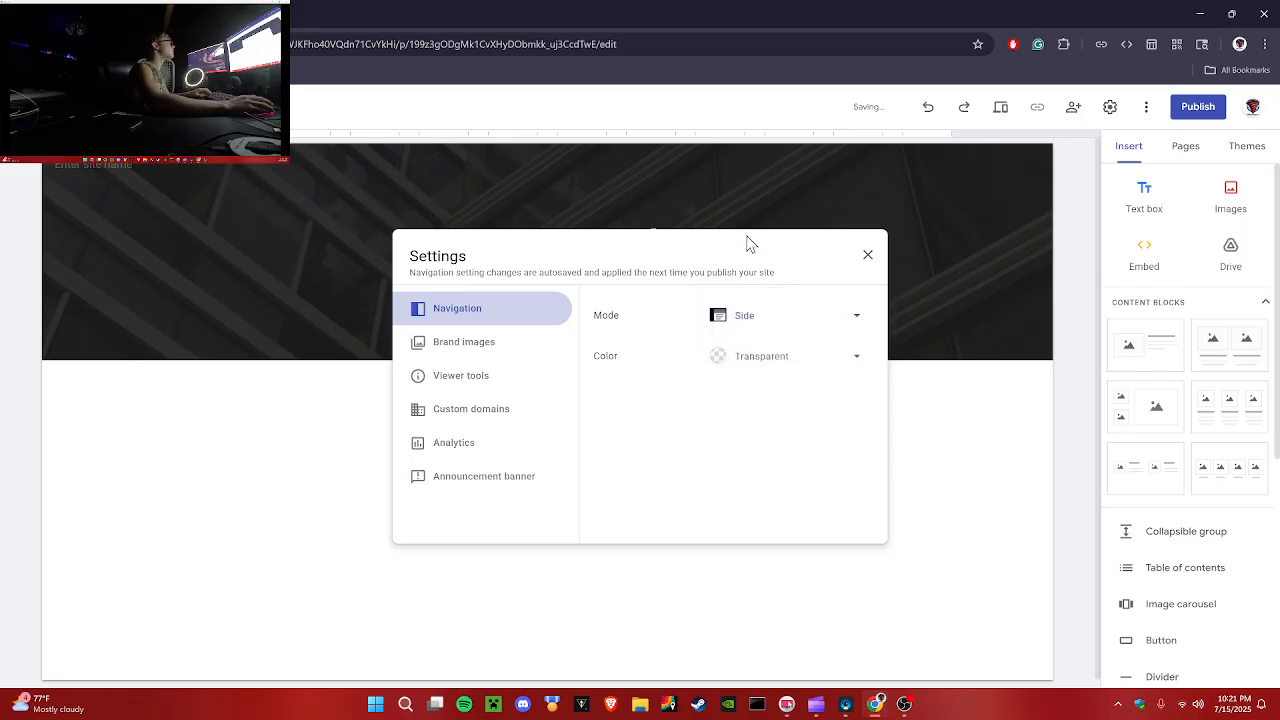
{"action": "left_click", "coordinate": [762, 320]}
{"action": "left_click", "coordinate": [749, 284]}
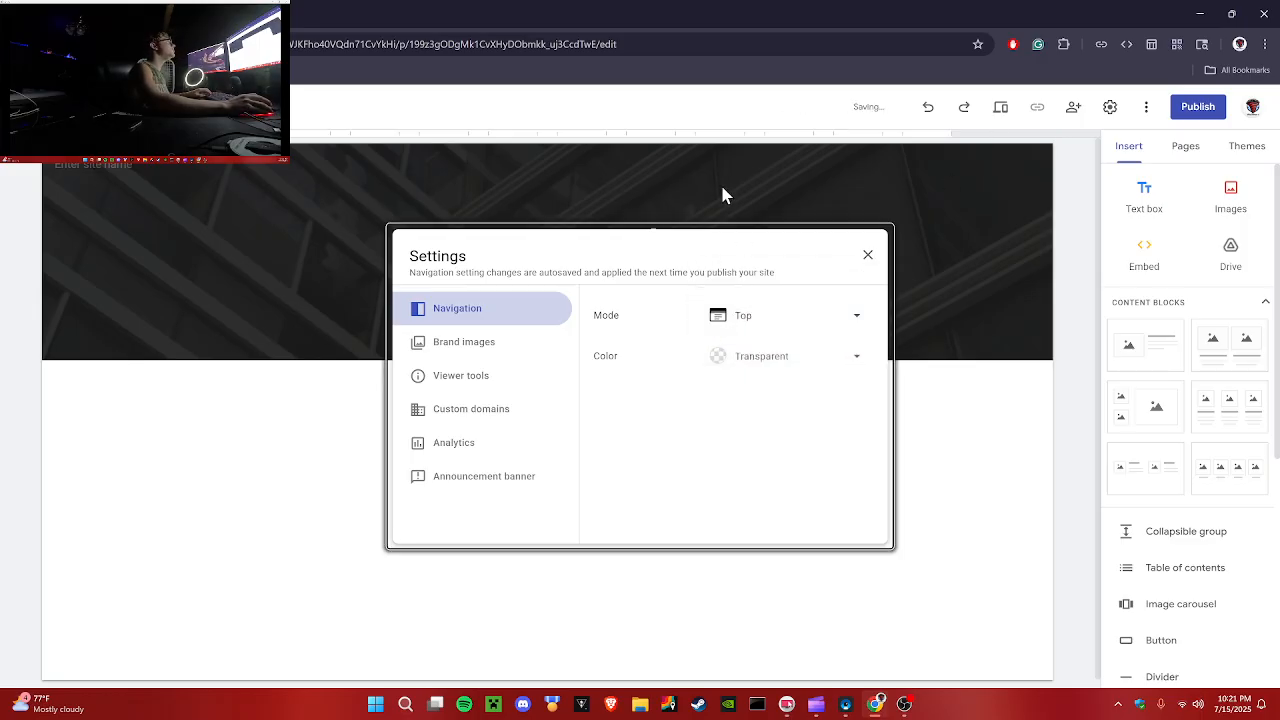
Step: Set the navigation bar color to Black
{"action": "left_click", "coordinate": [794, 358]}
{"action": "left_click", "coordinate": [772, 423]}
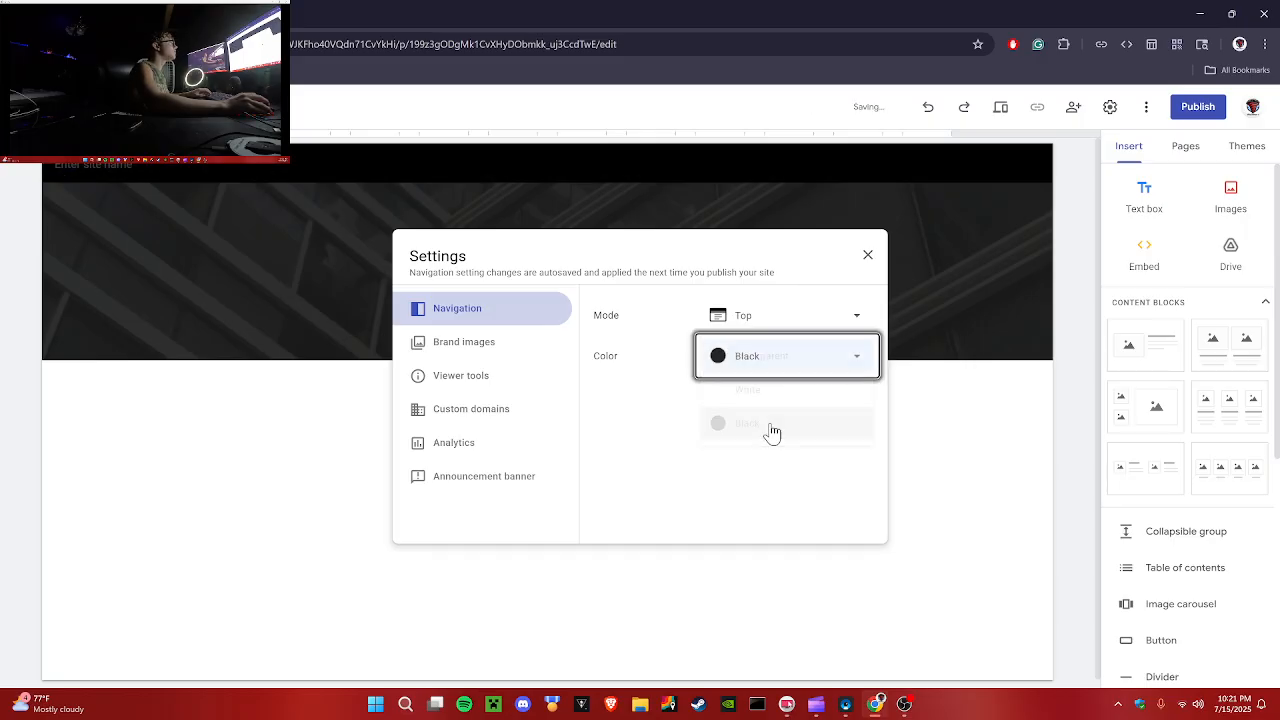
{"action": "left_click", "coordinate": [785, 367]}
{"action": "left_click", "coordinate": [771, 322]}
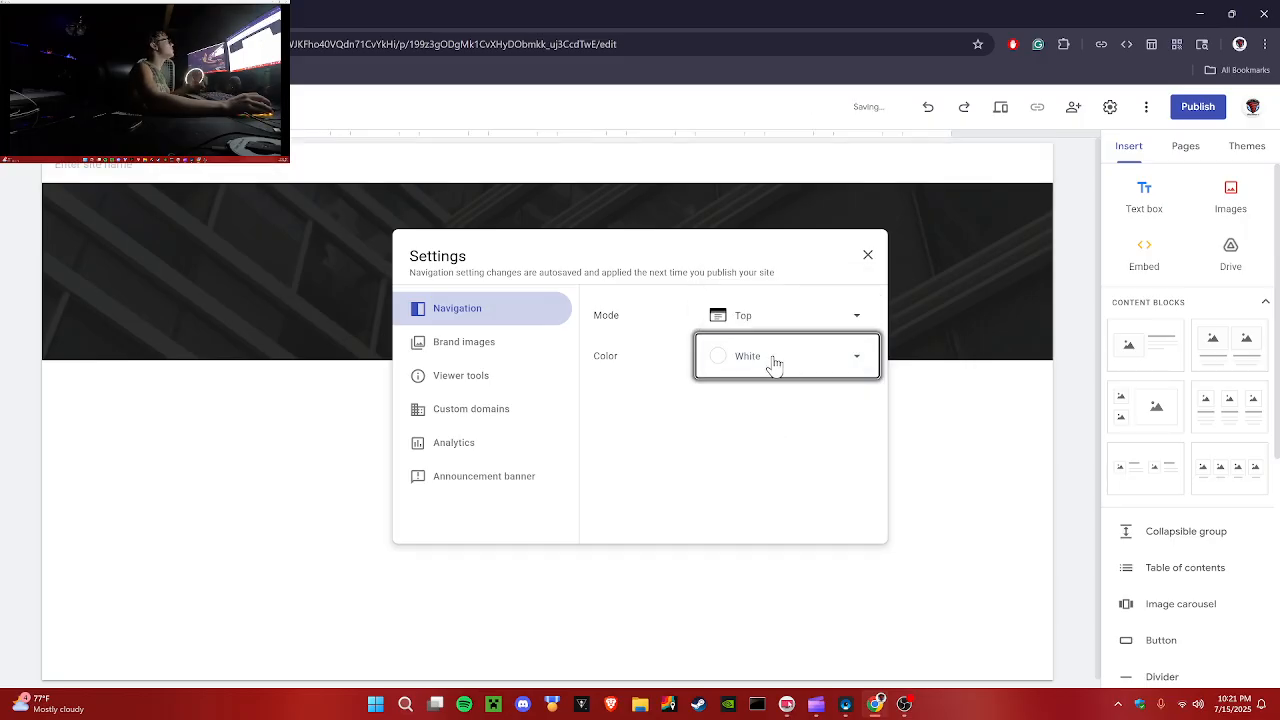
{"action": "left_click", "coordinate": [771, 362]}
{"action": "left_click", "coordinate": [772, 408]}
{"action": "left_click", "coordinate": [757, 406]}
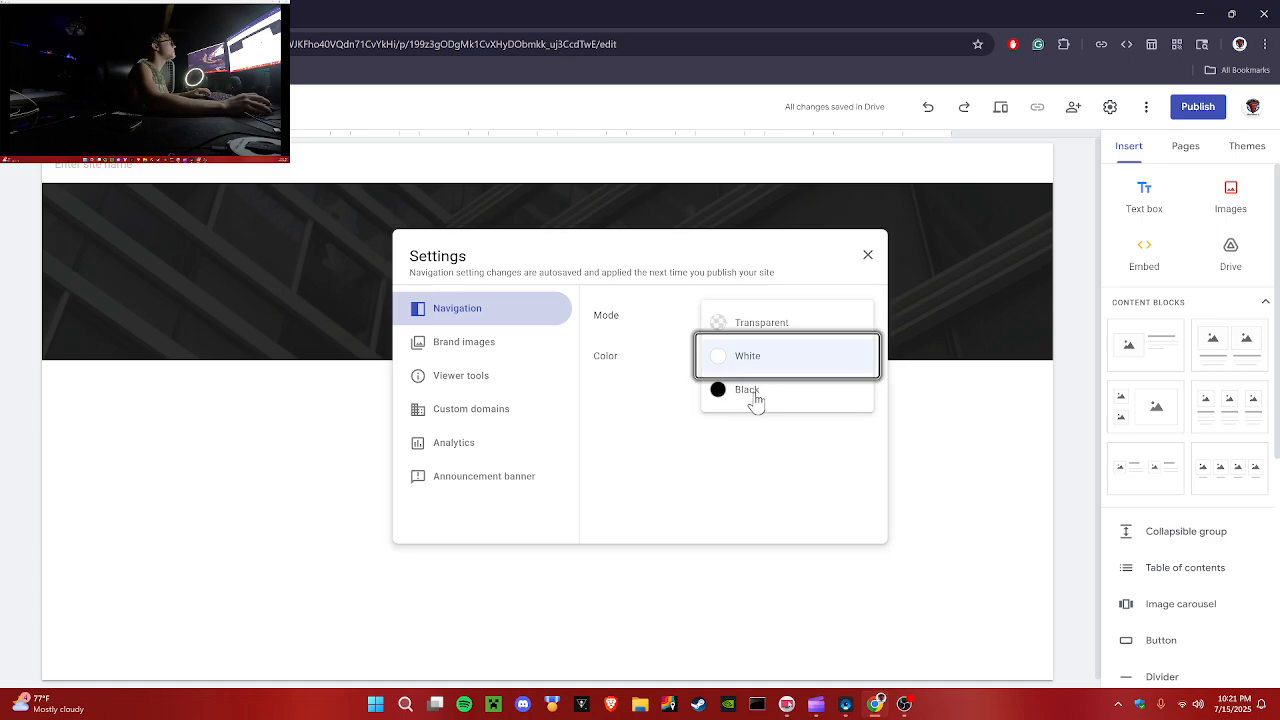
{"action": "left_click", "coordinate": [754, 398]}
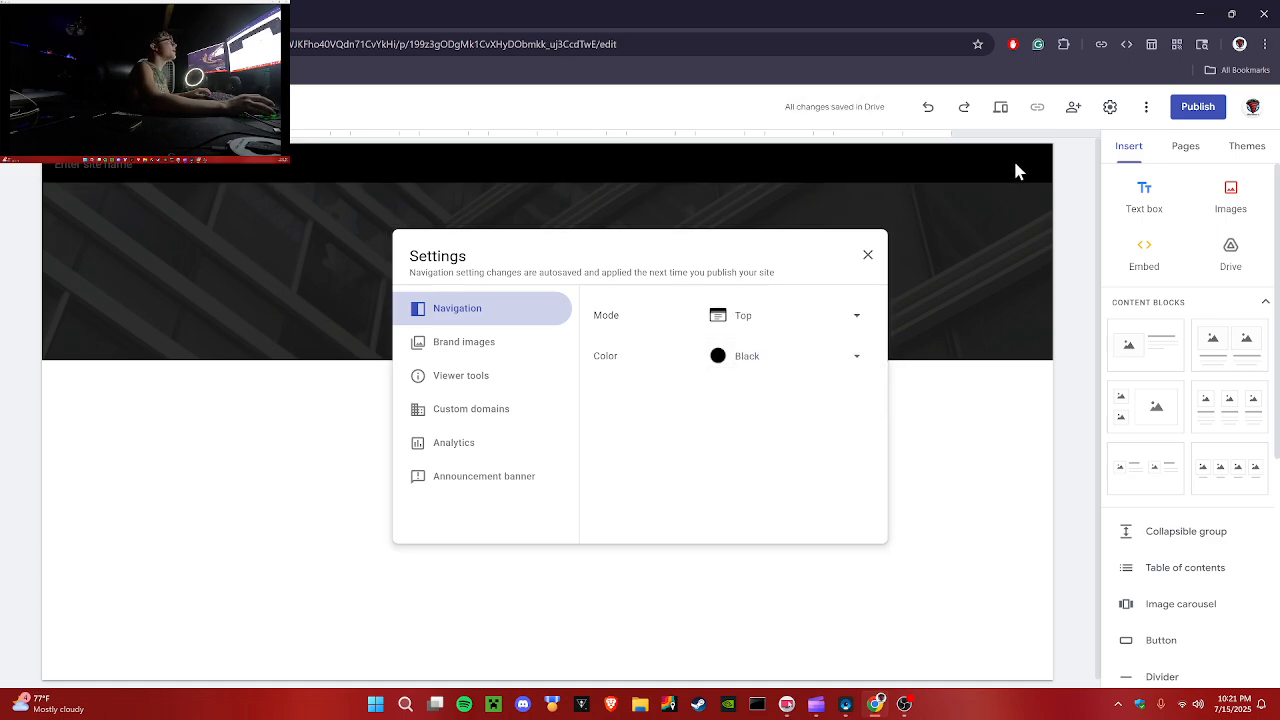
{"action": "left_click", "coordinate": [762, 357]}
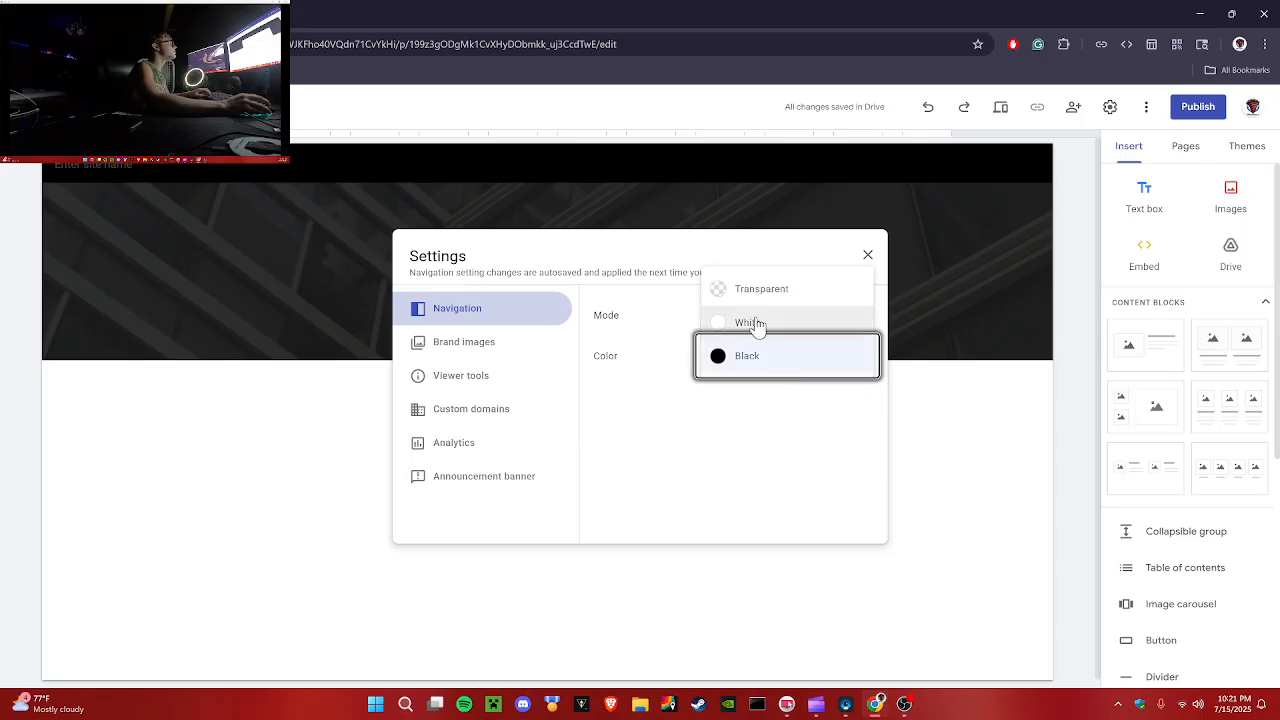
{"action": "left_click", "coordinate": [762, 326]}
{"action": "left_click", "coordinate": [768, 362]}
{"action": "left_click", "coordinate": [760, 317]}
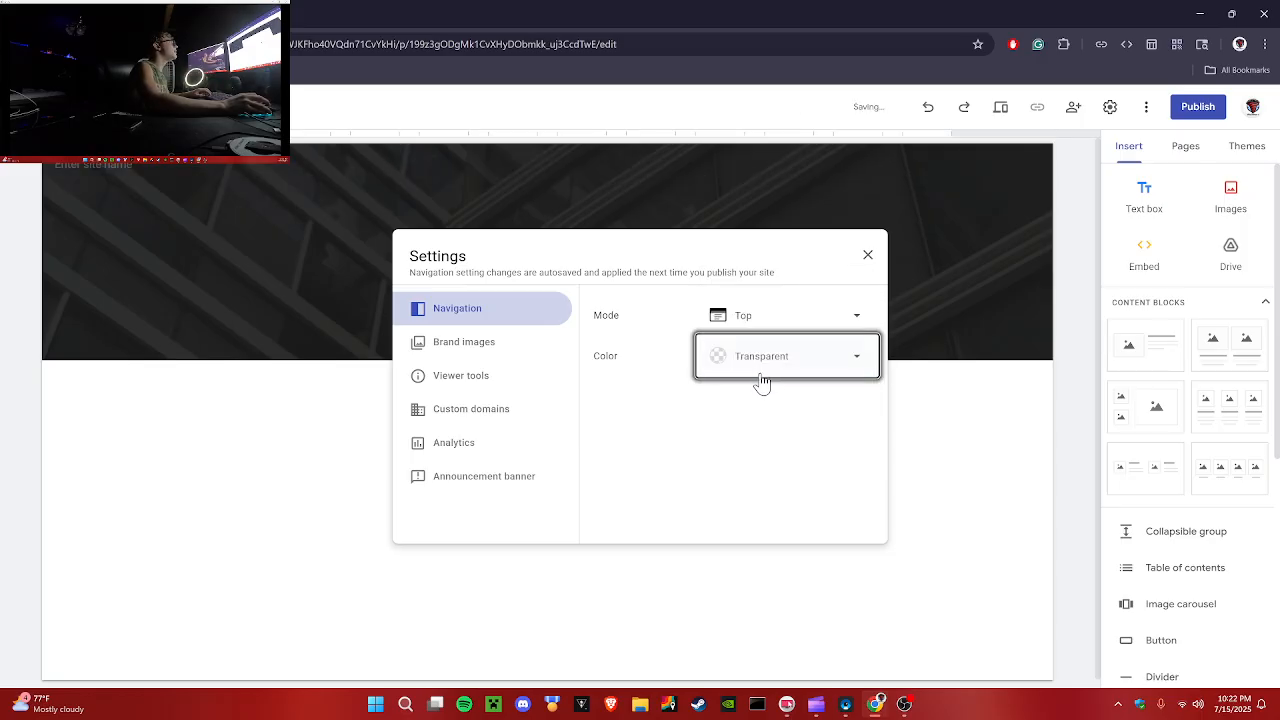
{"action": "left_click", "coordinate": [762, 376]}
{"action": "left_click", "coordinate": [779, 423]}
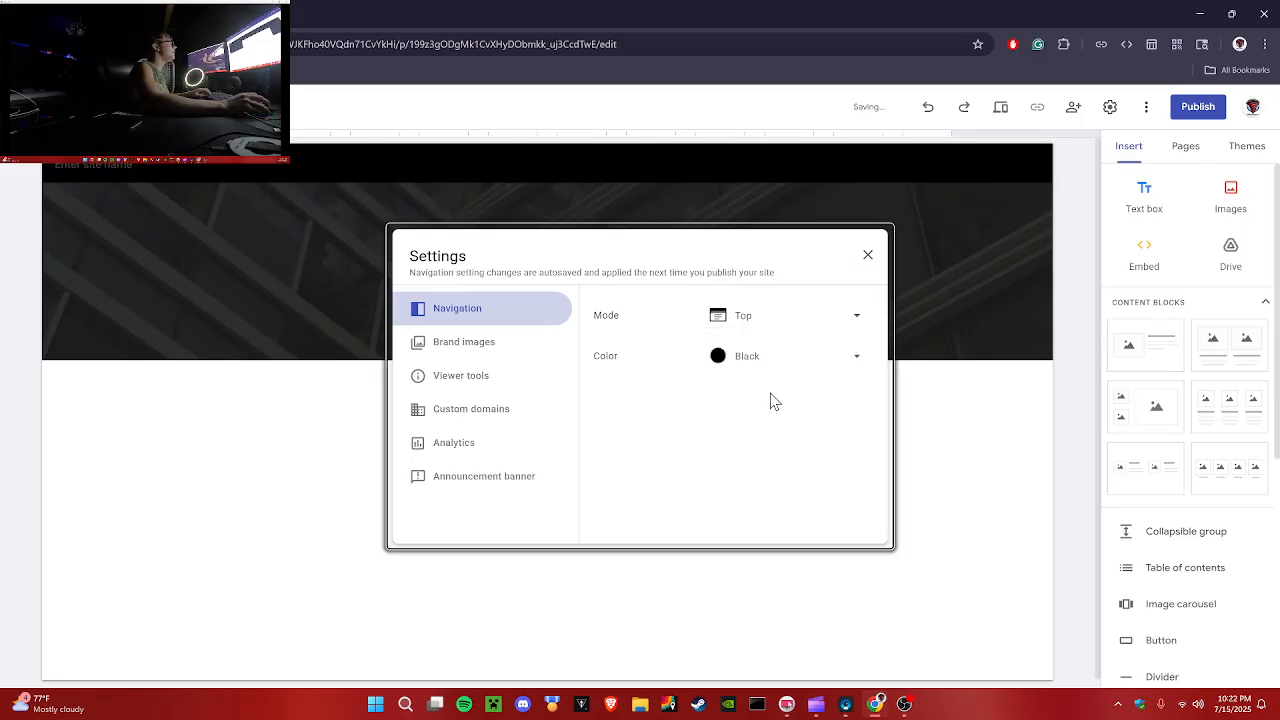
Step: Upload a logo image from the computer as the site's brand logo
{"action": "left_click", "coordinate": [445, 352]}
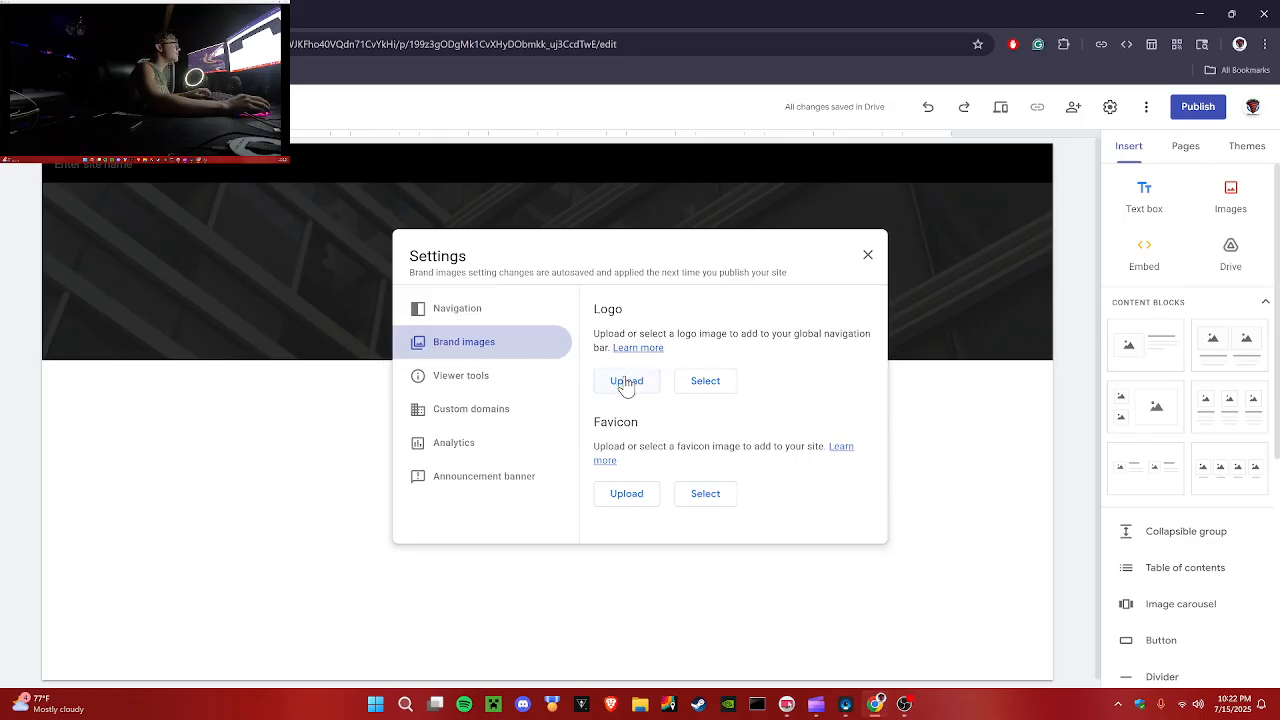
{"action": "left_click", "coordinate": [626, 387]}
{"action": "left_click", "coordinate": [515, 217]}
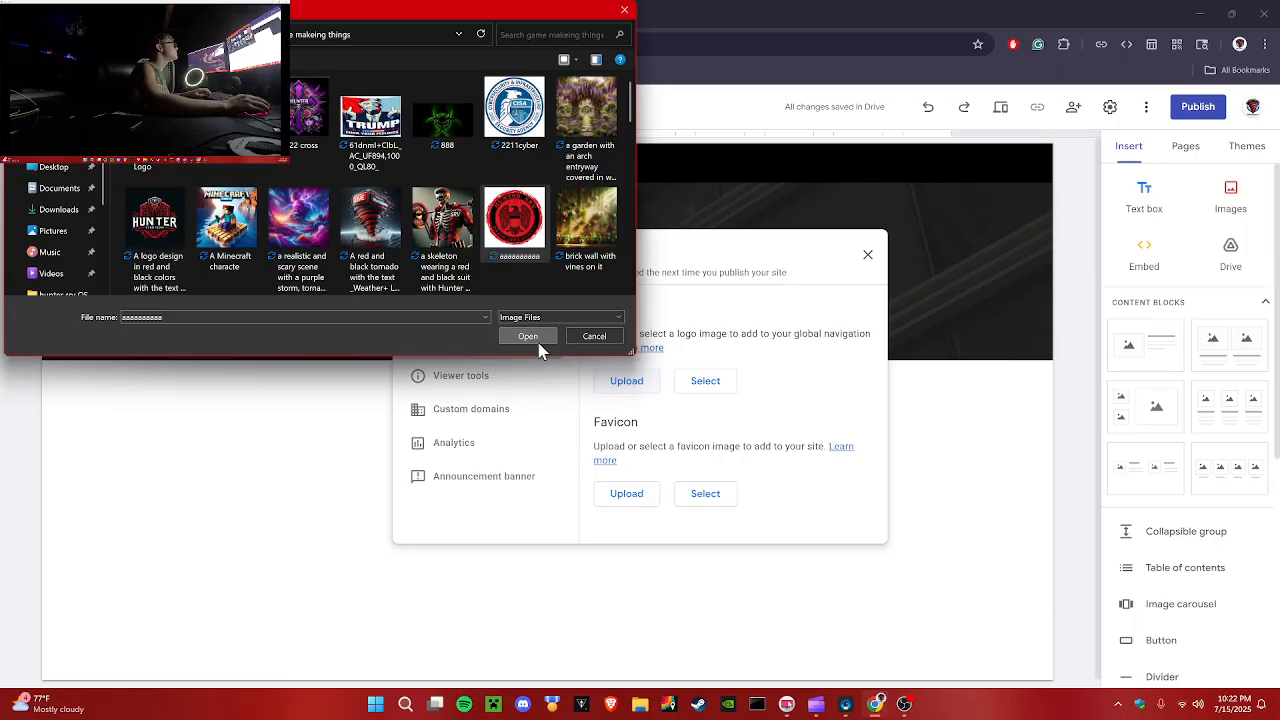
{"action": "left_click", "coordinate": [528, 337]}
Step: Review the logo alt text, theme color and favicon options in brand images
{"action": "scroll", "coordinate": [654, 377], "scroll_direction": "down", "scroll_amount": 2}
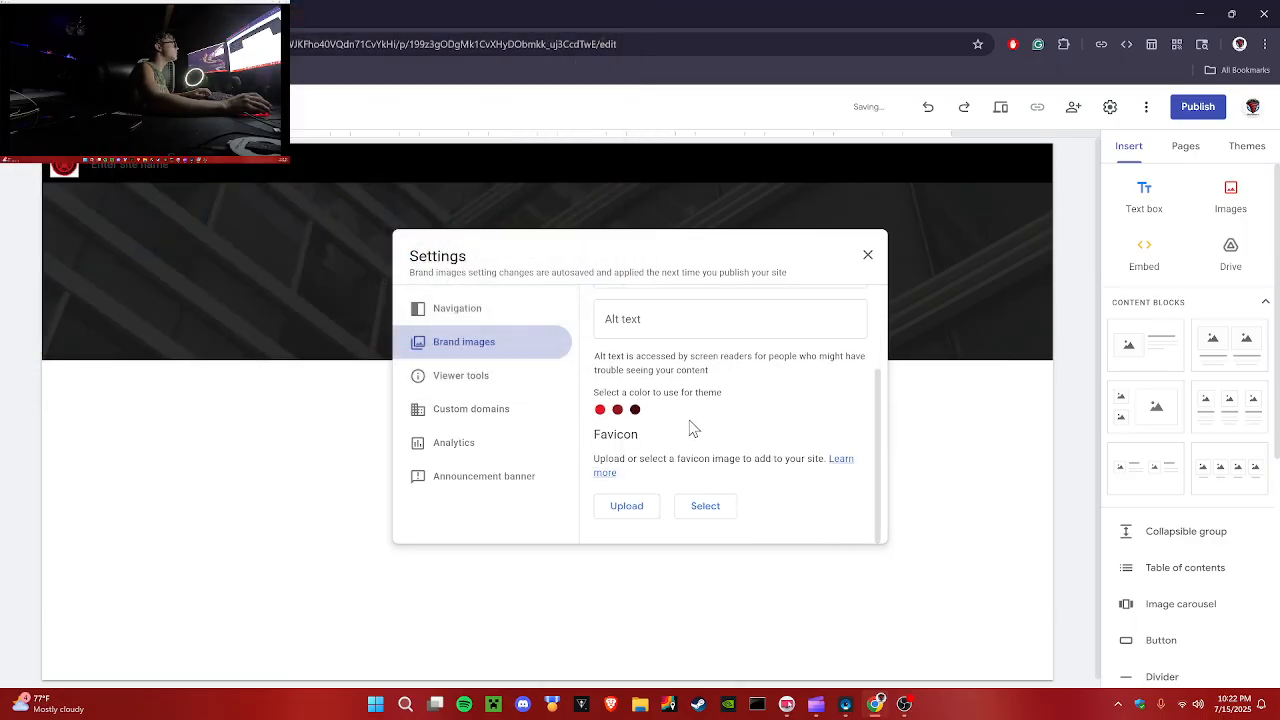
{"action": "scroll", "coordinate": [650, 420], "scroll_direction": "up", "scroll_amount": 2}
{"action": "scroll", "coordinate": [623, 470], "scroll_direction": "down", "scroll_amount": 2}
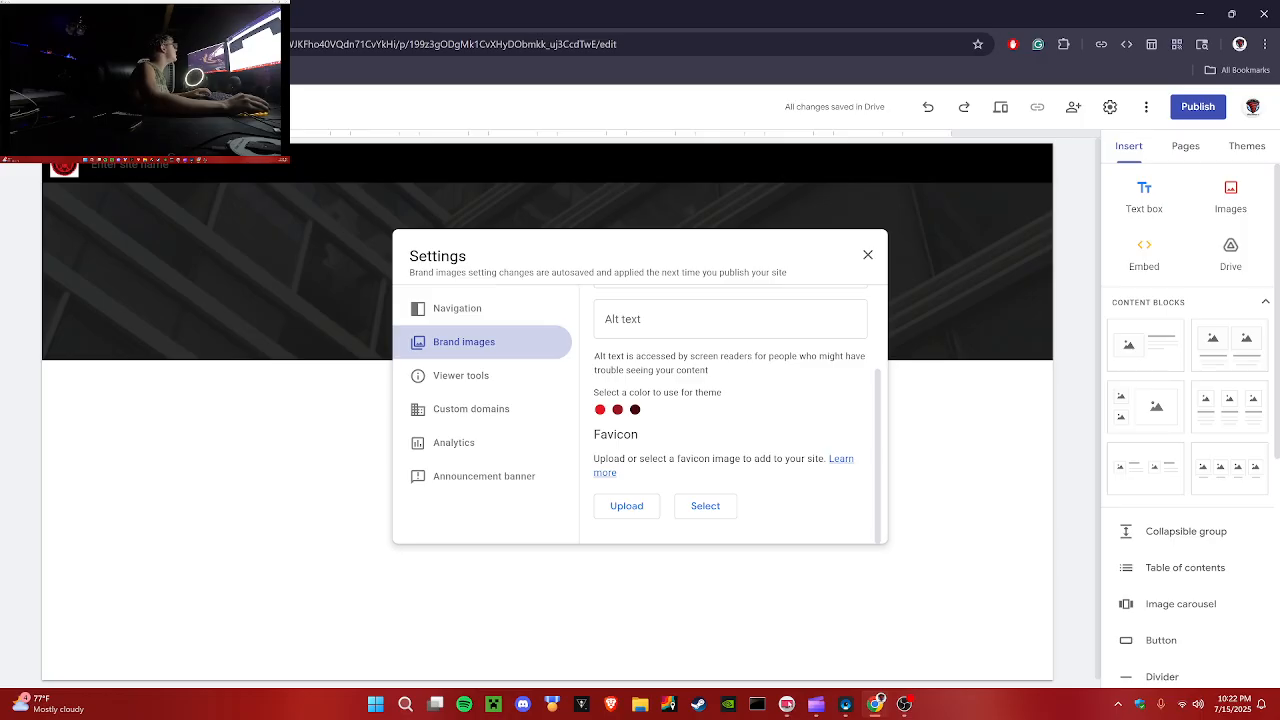
Step: Upload the red circular logo image from the computer as the site's favicon
{"action": "left_click_drag", "start_coordinate": [592, 430], "coordinate": [638, 435]}
{"action": "left_click", "coordinate": [703, 441]}
{"action": "left_click", "coordinate": [627, 505]}
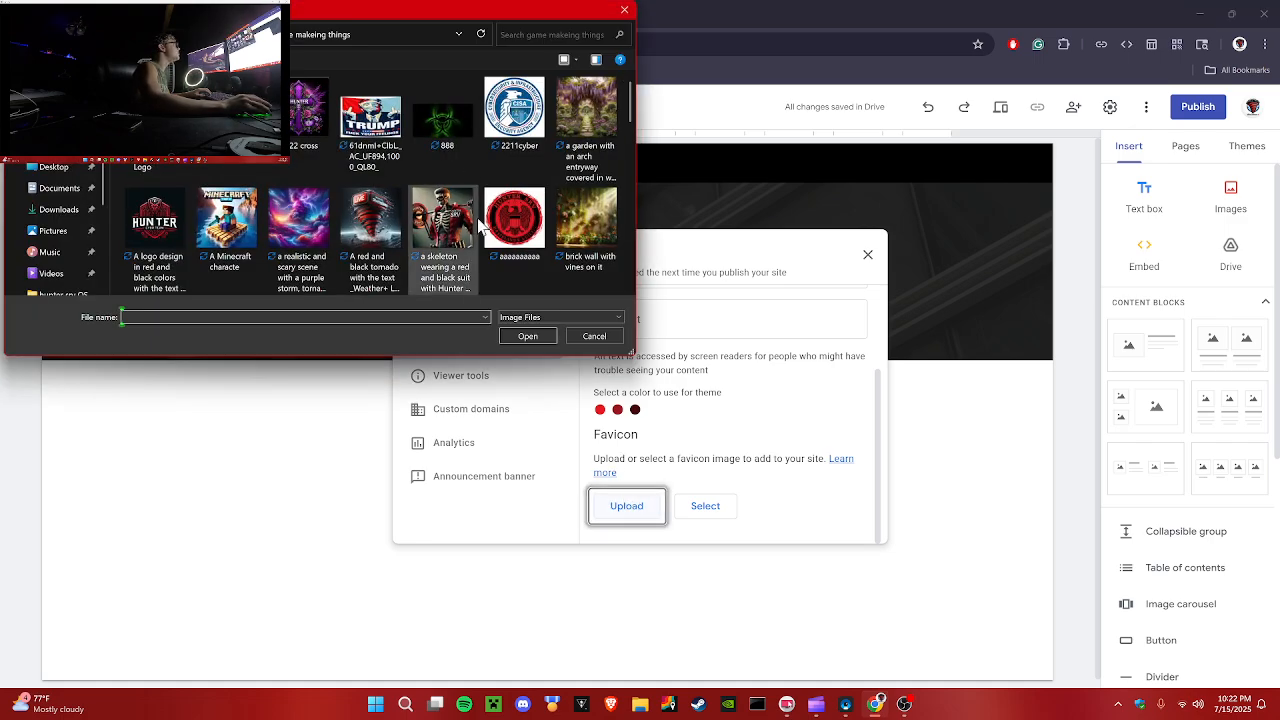
{"action": "left_click", "coordinate": [500, 210]}
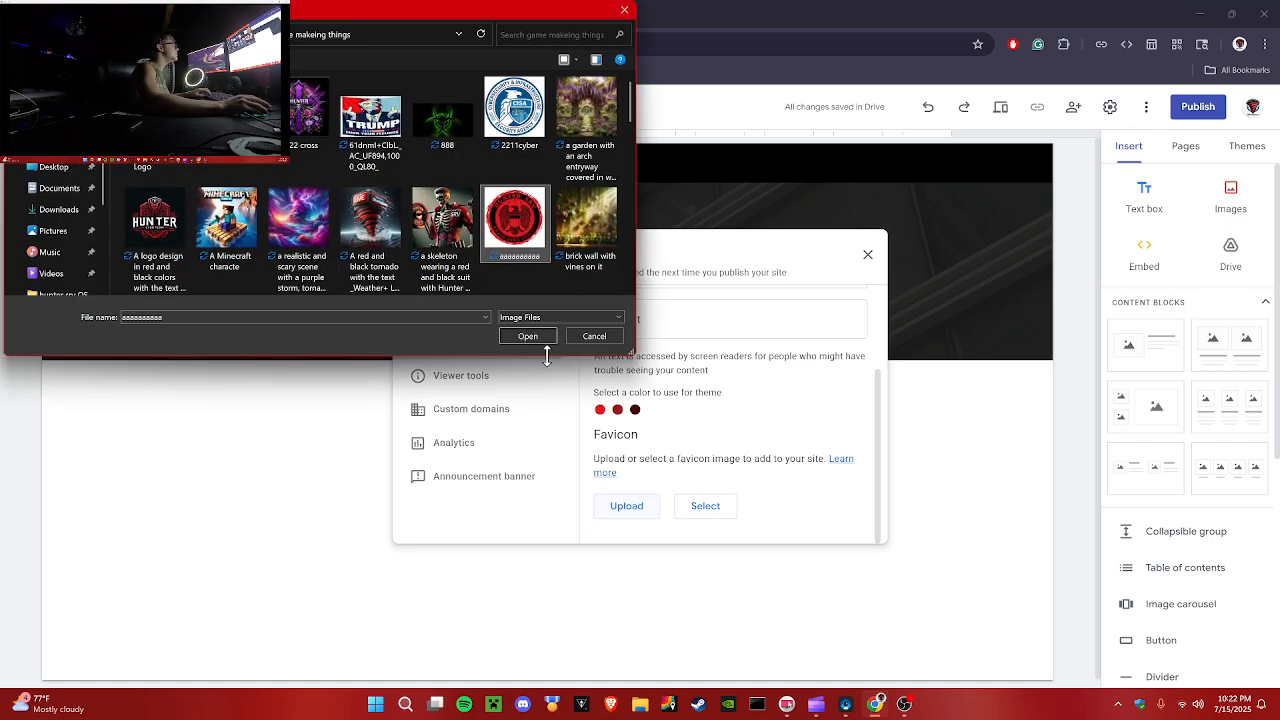
{"action": "left_click", "coordinate": [527, 336]}
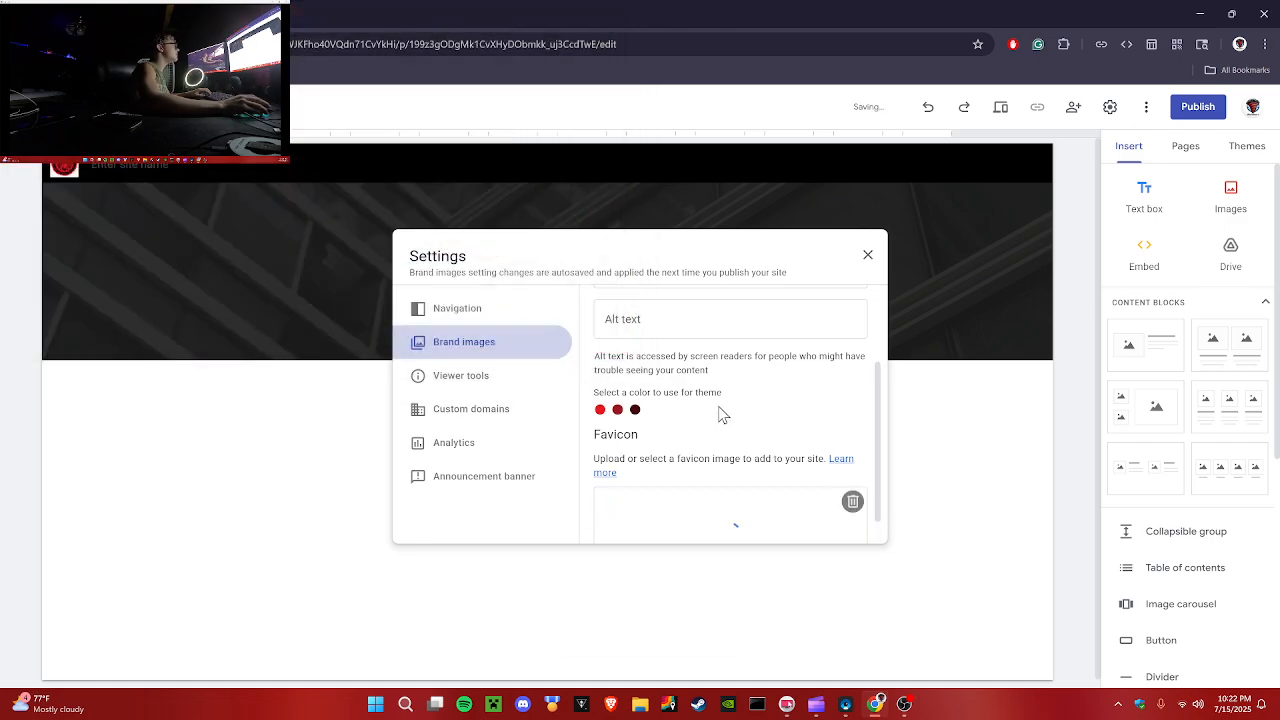
Step: Review the viewer tools, custom domains and analytics settings of the site
{"action": "left_click", "coordinate": [447, 378]}
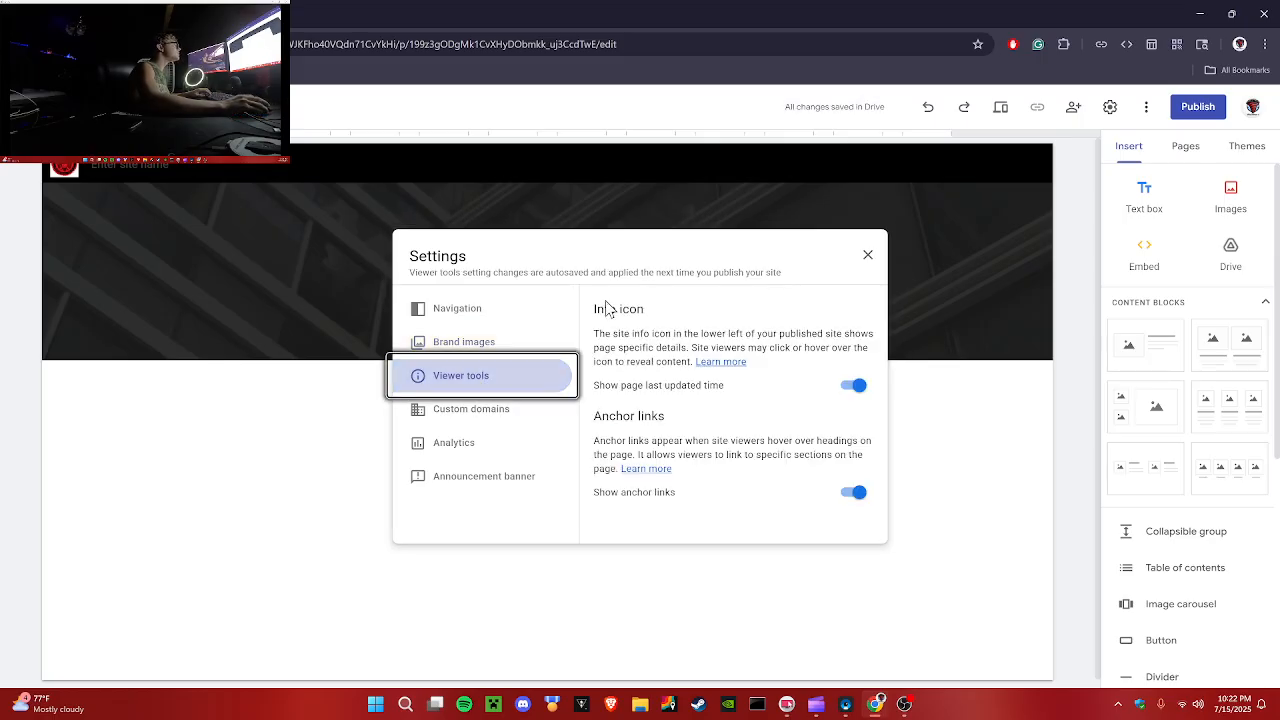
{"action": "left_click_drag", "start_coordinate": [596, 309], "coordinate": [692, 366]}
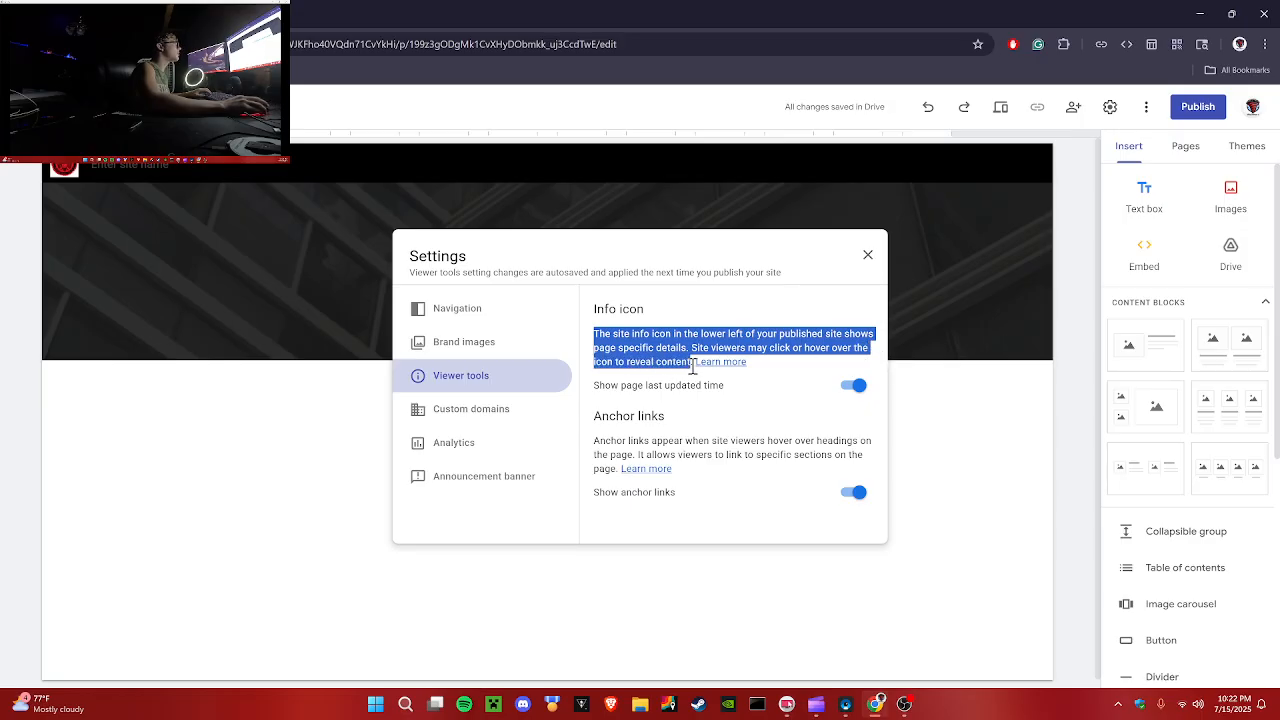
{"action": "left_click", "coordinate": [790, 370]}
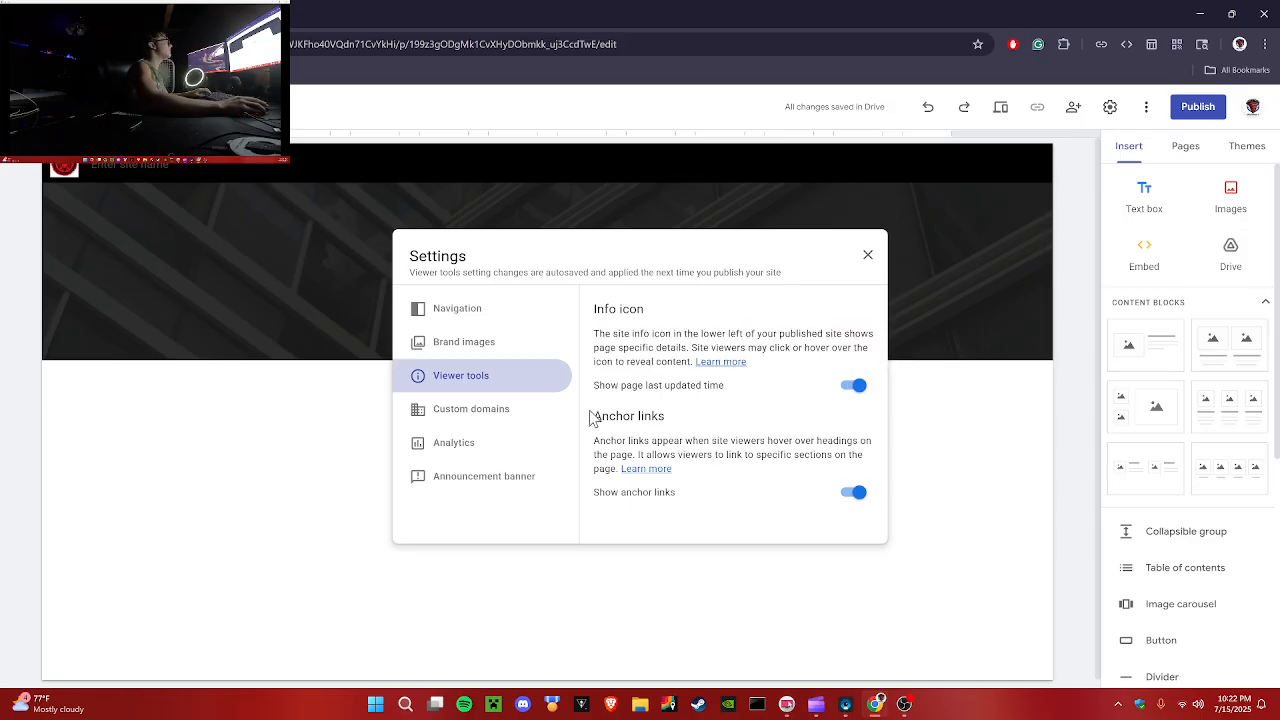
{"action": "left_click_drag", "start_coordinate": [591, 418], "coordinate": [727, 420]}
{"action": "left_click_drag", "start_coordinate": [594, 441], "coordinate": [636, 489]}
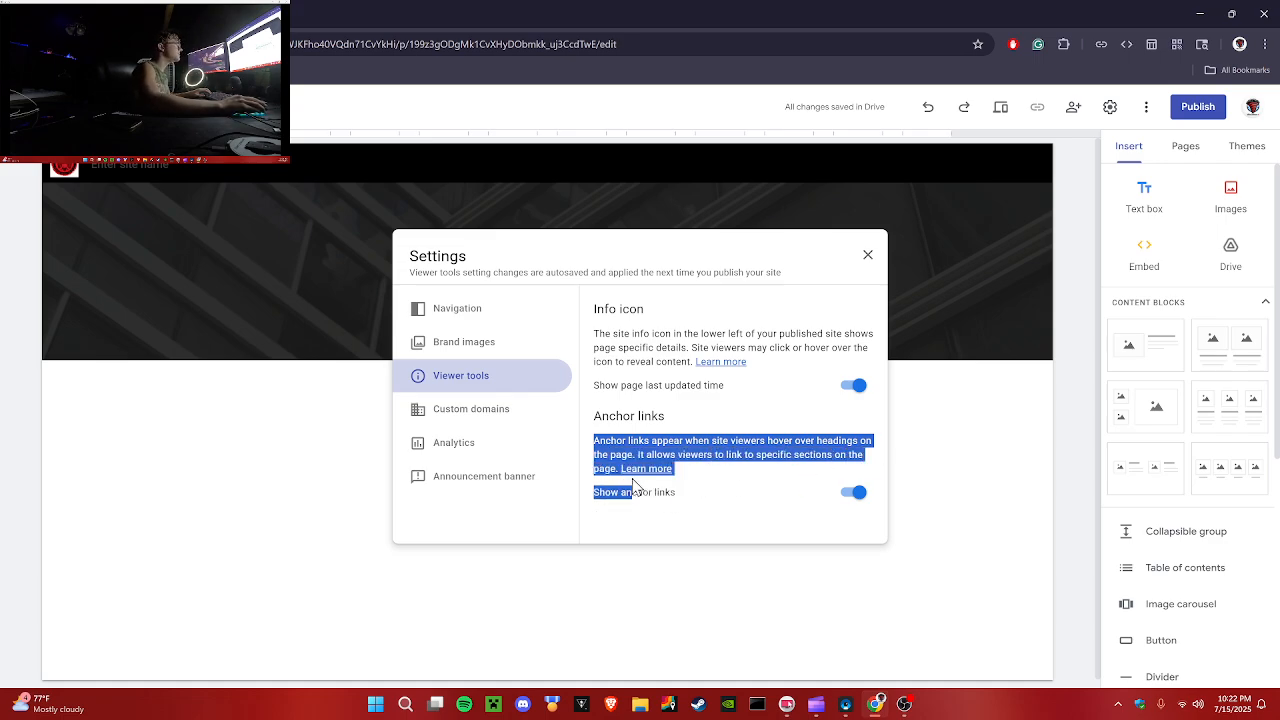
{"action": "left_click", "coordinate": [801, 504]}
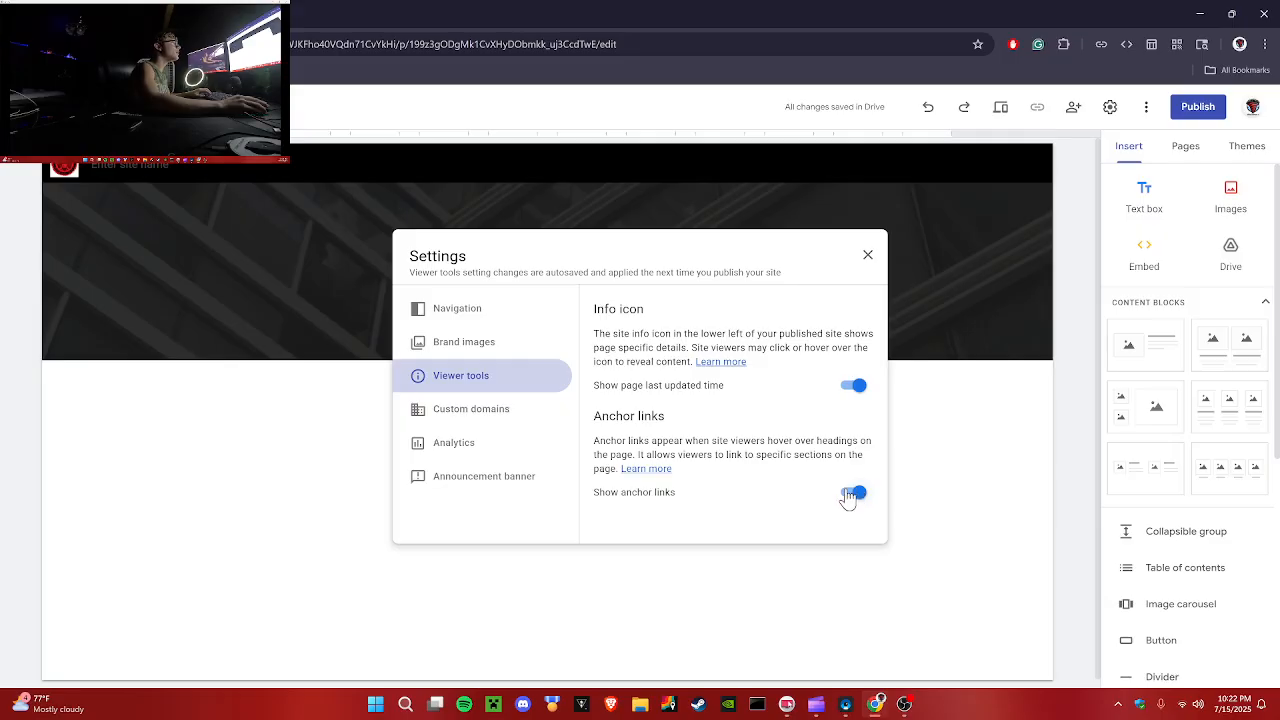
{"action": "left_click", "coordinate": [468, 422]}
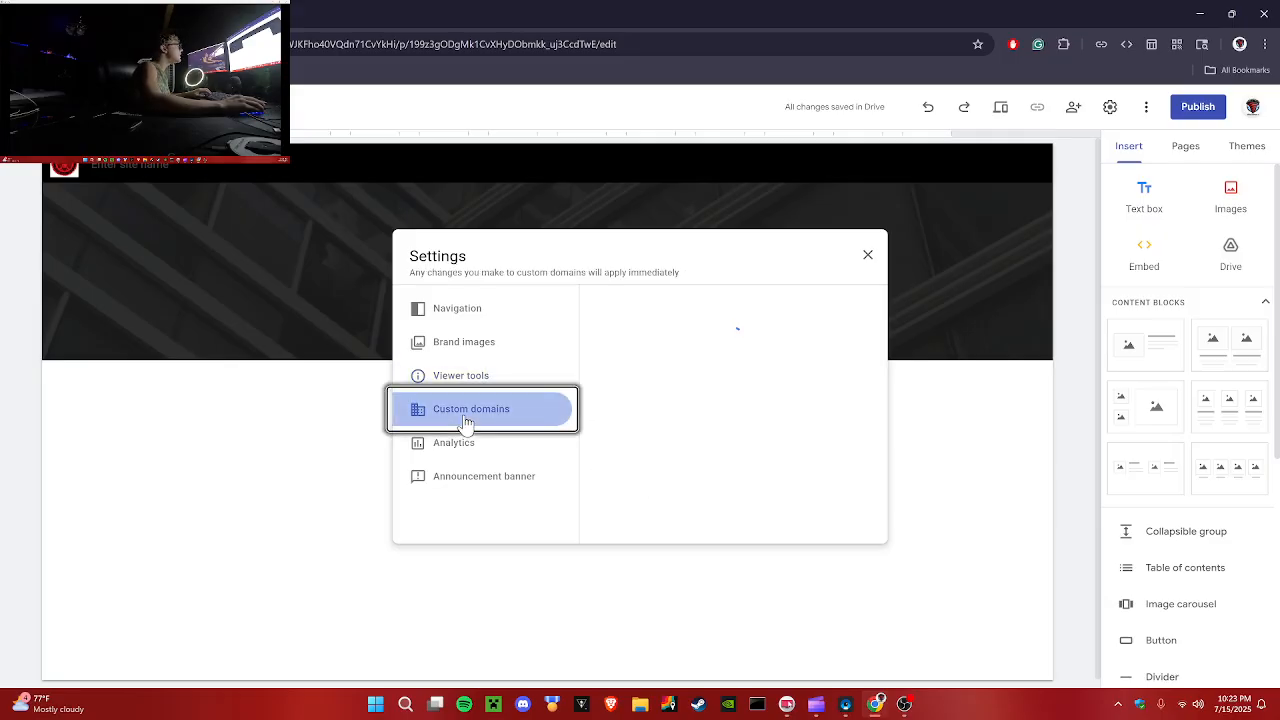
{"action": "left_click", "coordinate": [499, 457]}
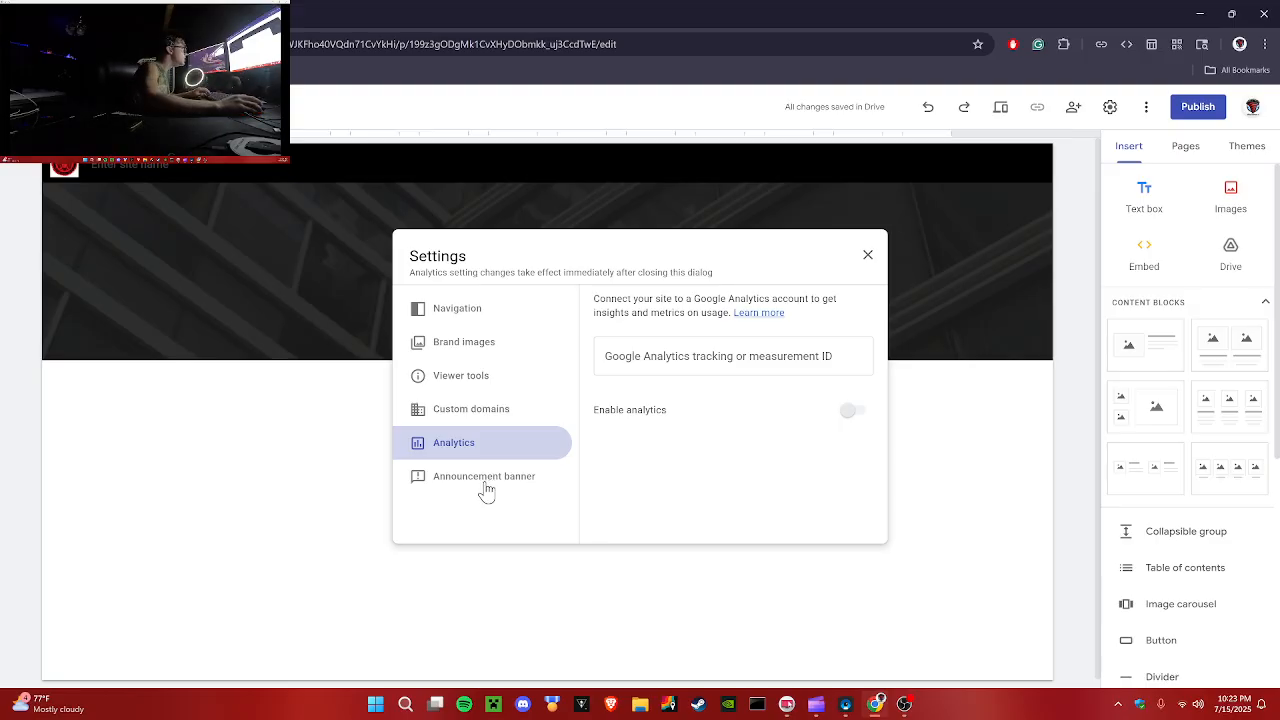
Step: Enable an announcement banner with the message "site was updated! today", fixing the misspelled word
{"action": "left_click", "coordinate": [487, 489]}
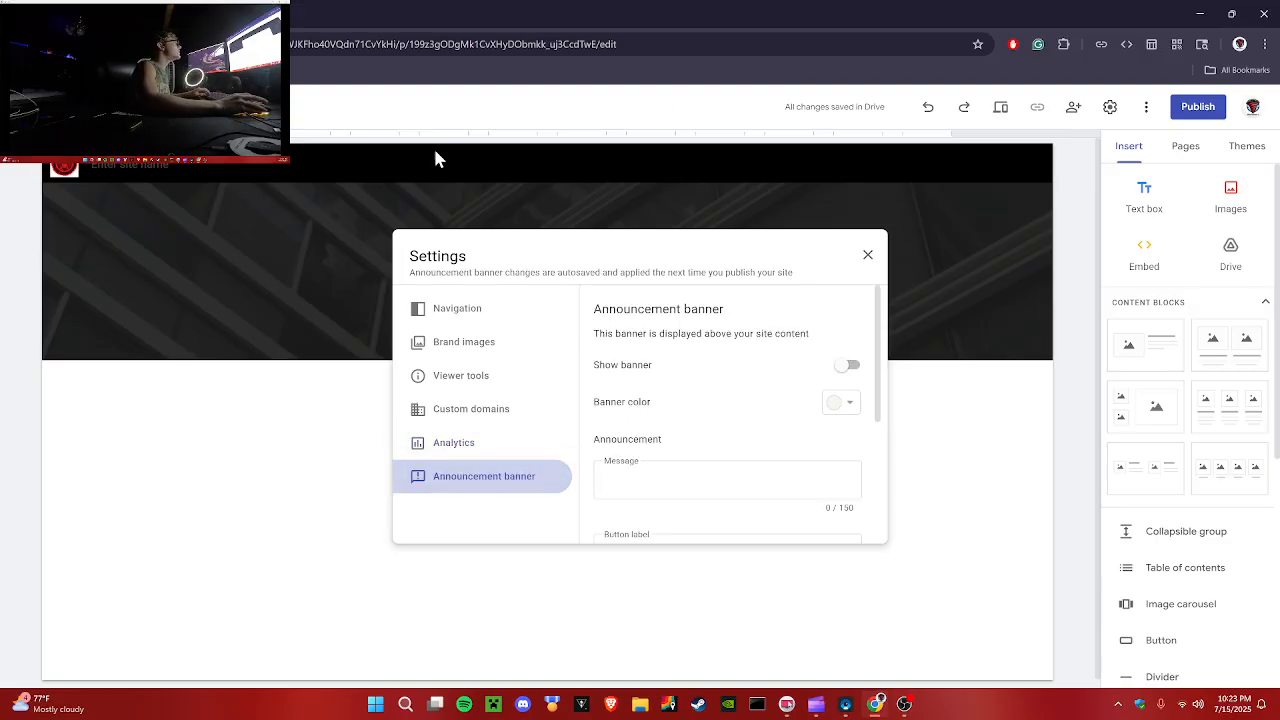
{"action": "left_click", "coordinate": [706, 482]}
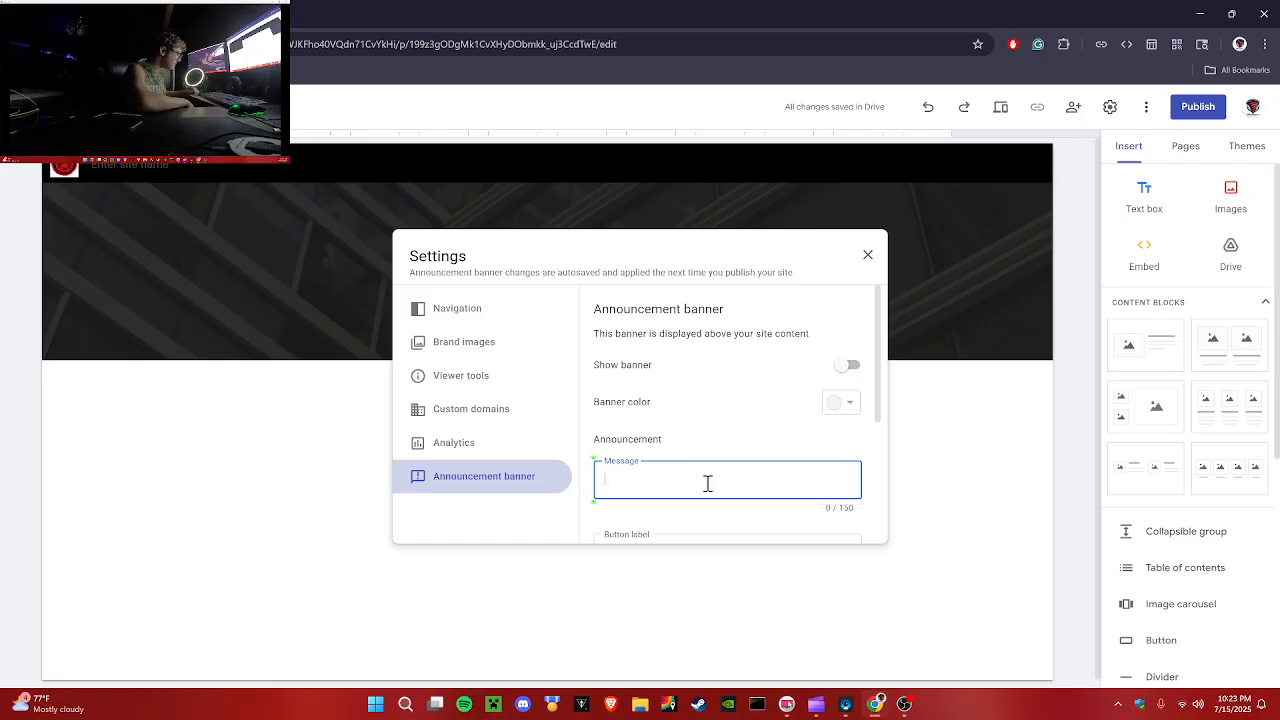
{"action": "type", "text": "siet was updated! today"}
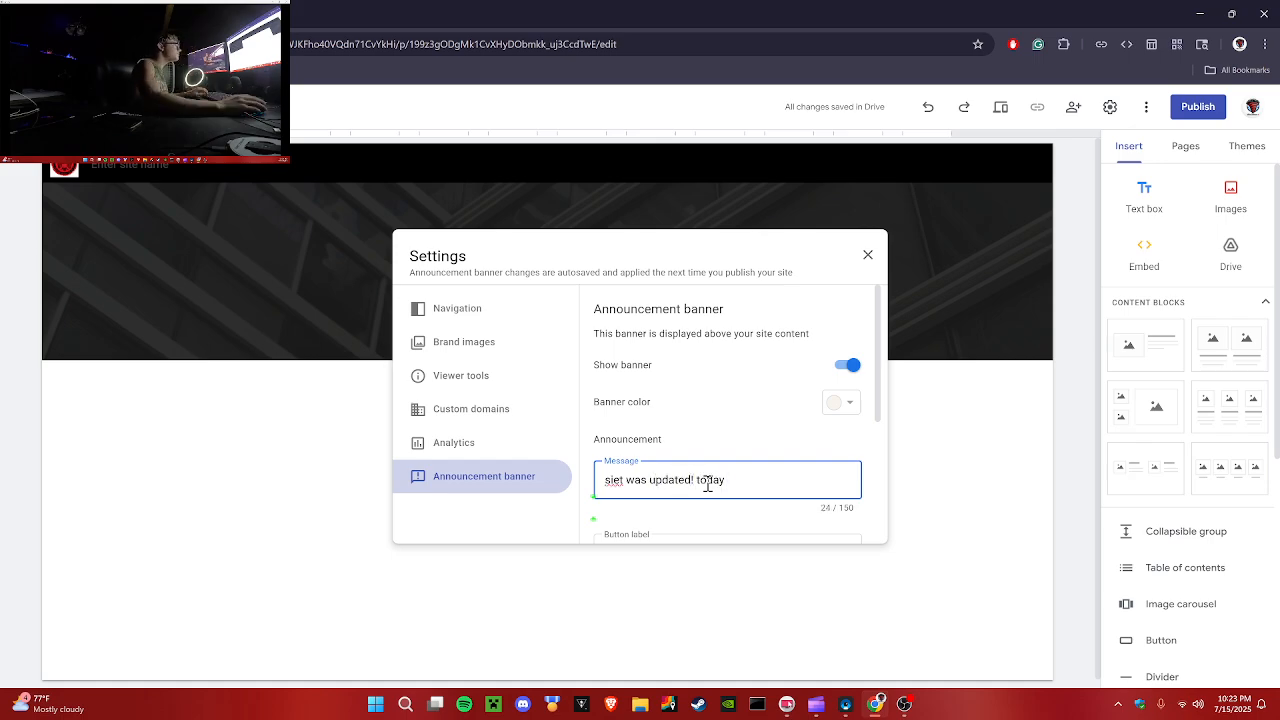
{"action": "right_click", "coordinate": [622, 481]}
{"action": "left_click", "coordinate": [670, 113]}
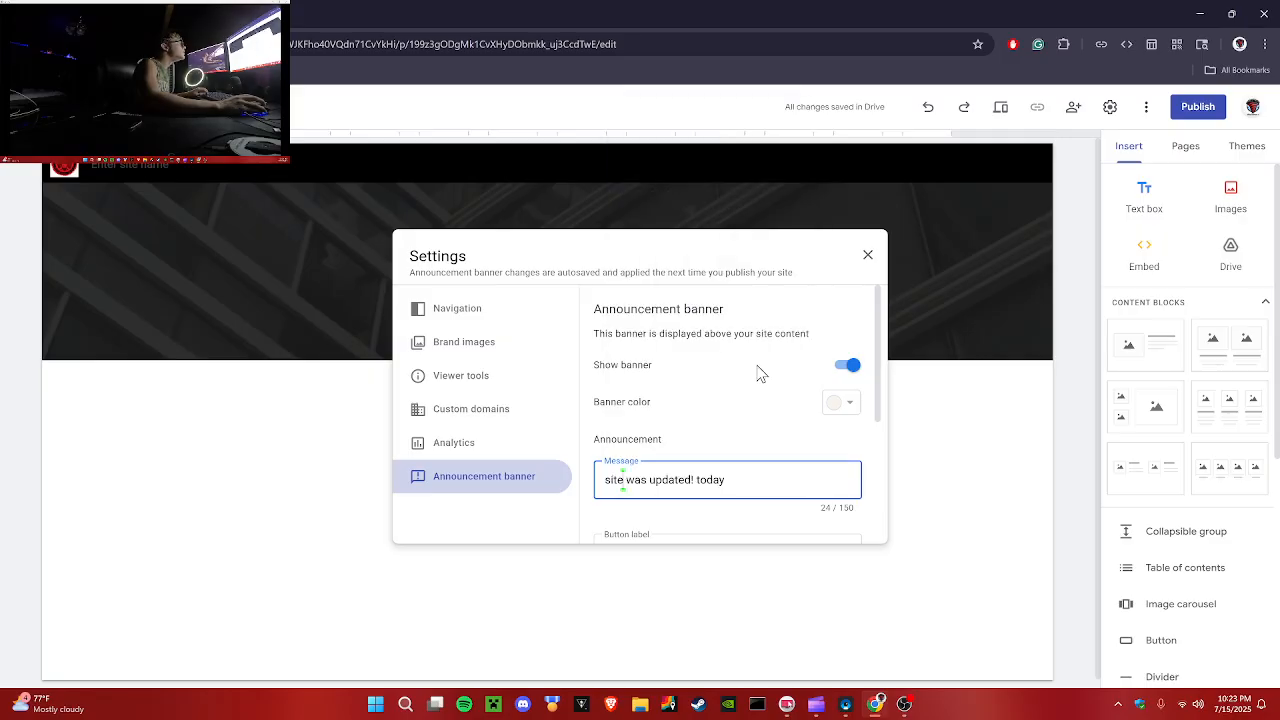
Step: Set the announcement banner color to orange and close the settings
{"action": "left_click", "coordinate": [843, 405]}
{"action": "left_click", "coordinate": [822, 449]}
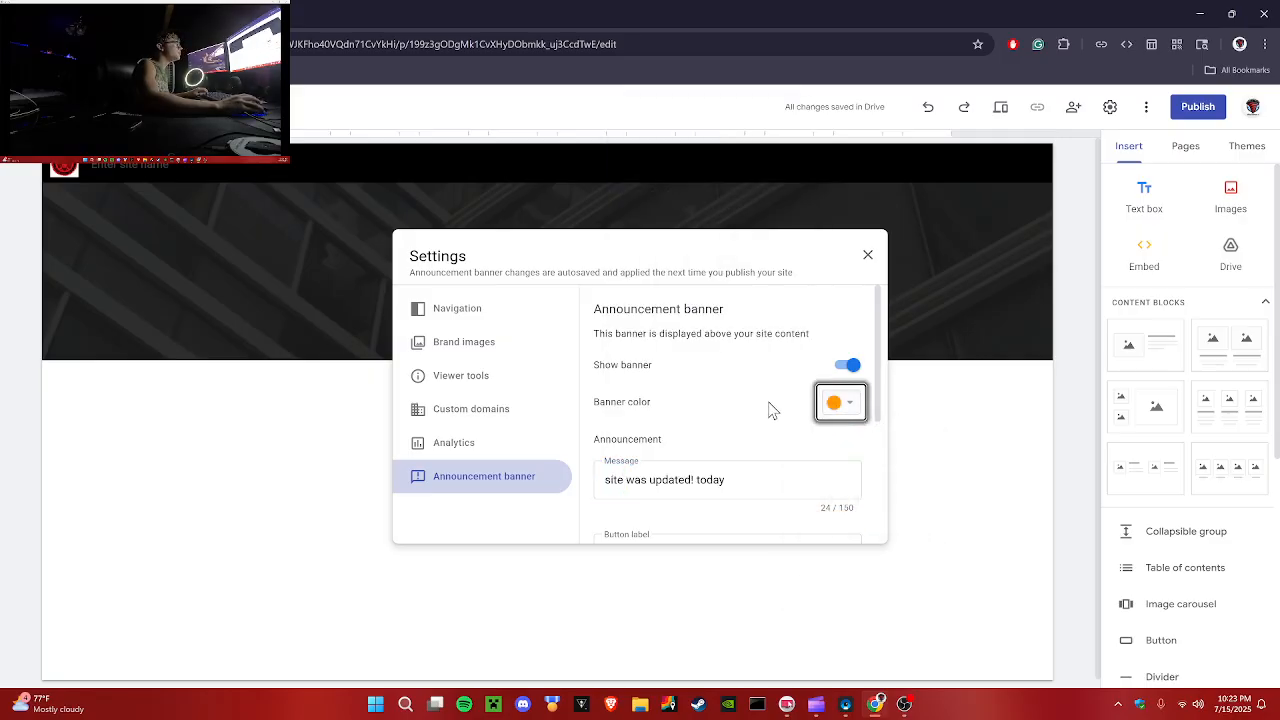
{"action": "left_click", "coordinate": [867, 254]}
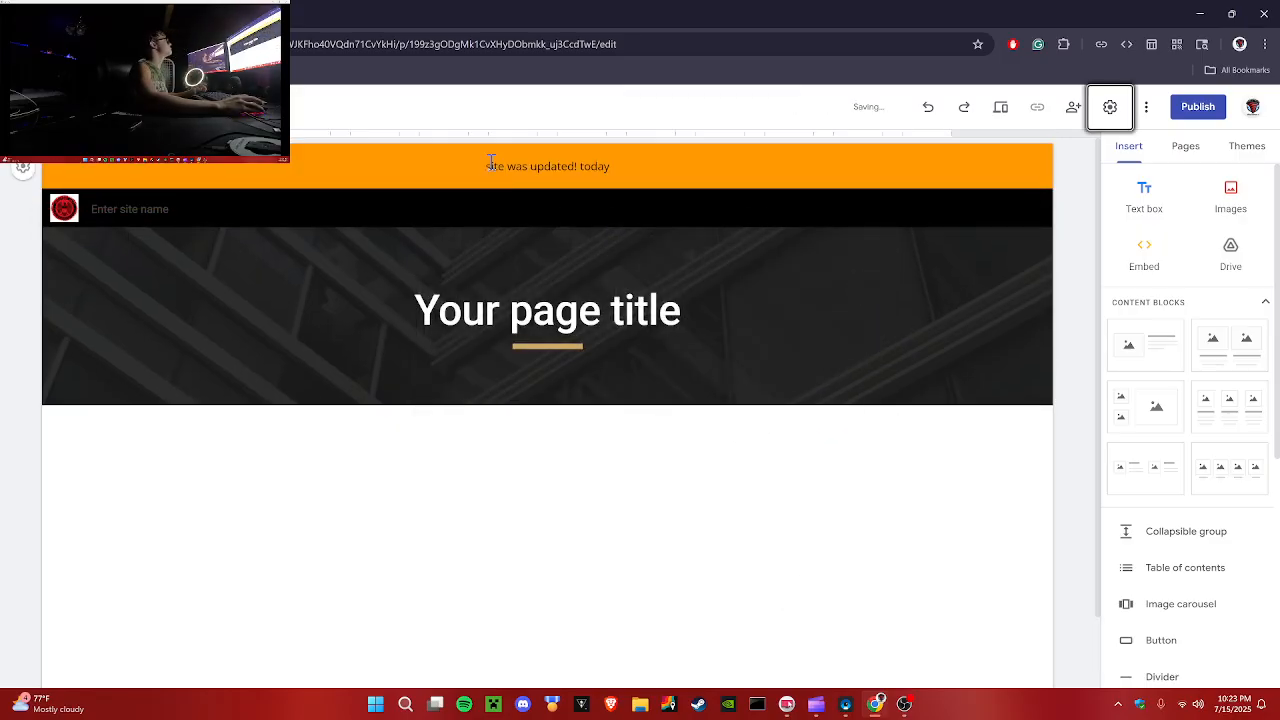
{"action": "left_click_drag", "start_coordinate": [491, 166], "coordinate": [612, 167]}
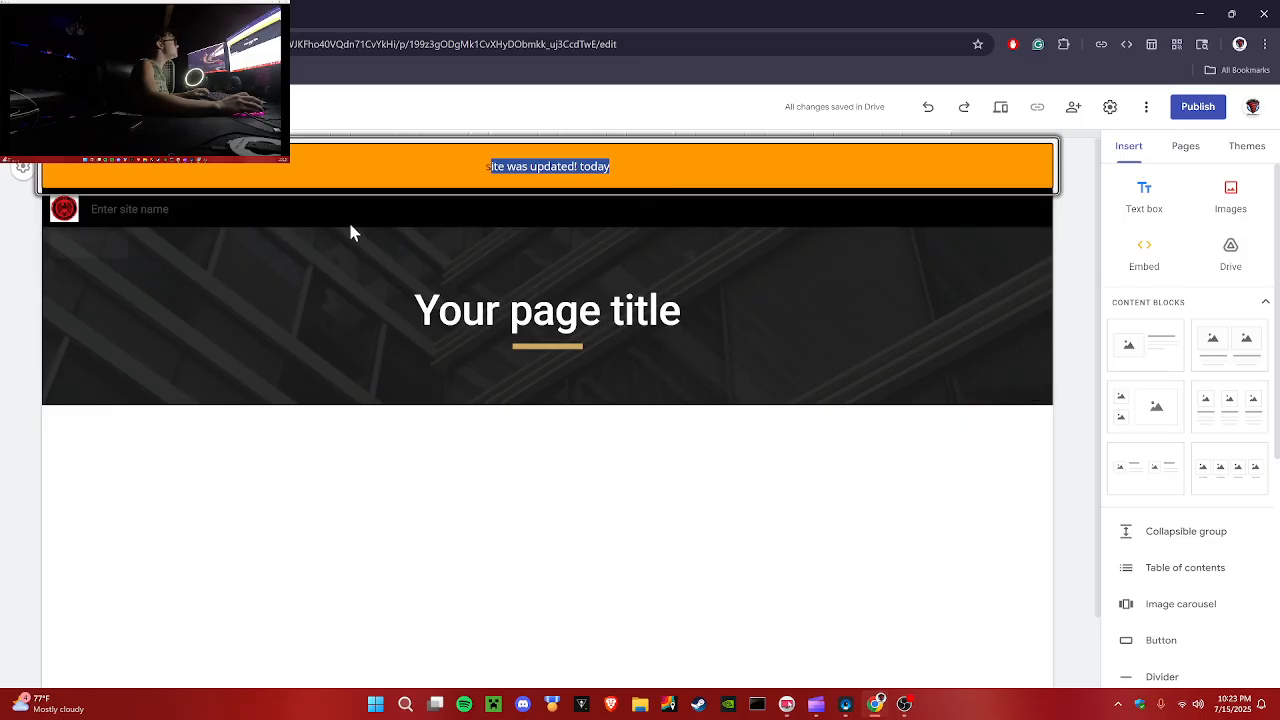
{"action": "left_click", "coordinate": [306, 226]}
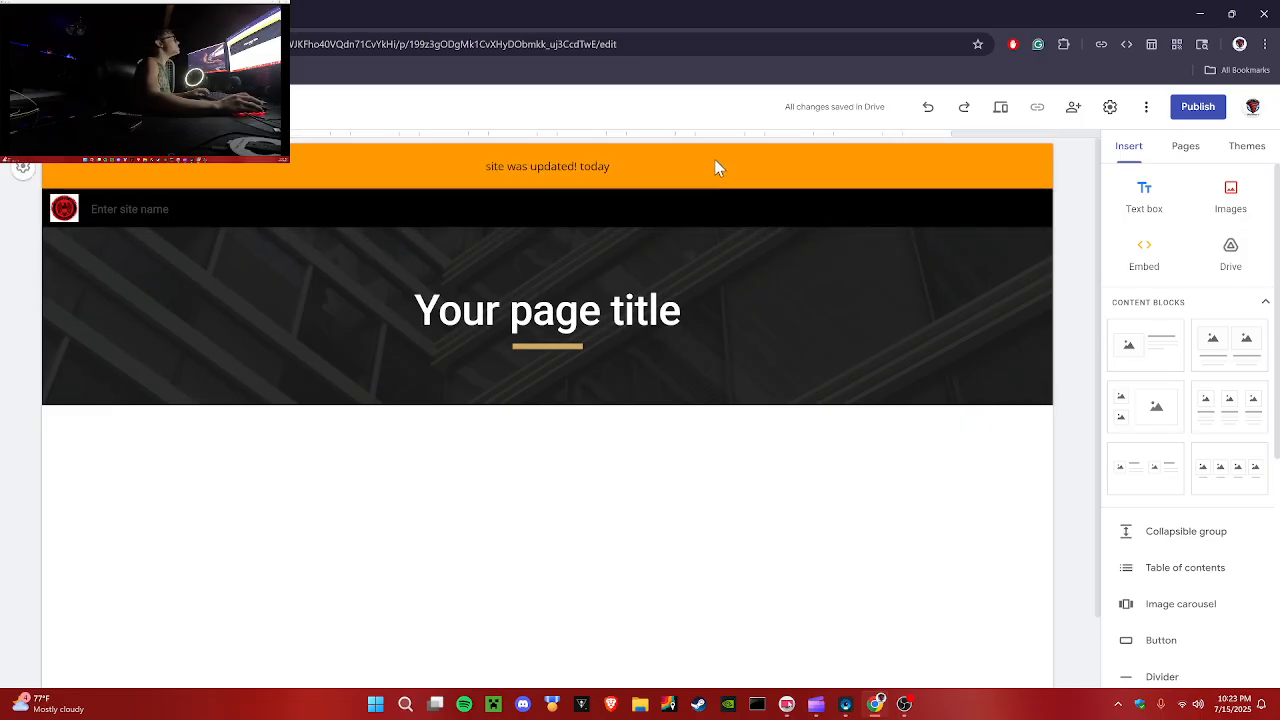
{"action": "left_click_drag", "start_coordinate": [484, 172], "coordinate": [680, 163]}
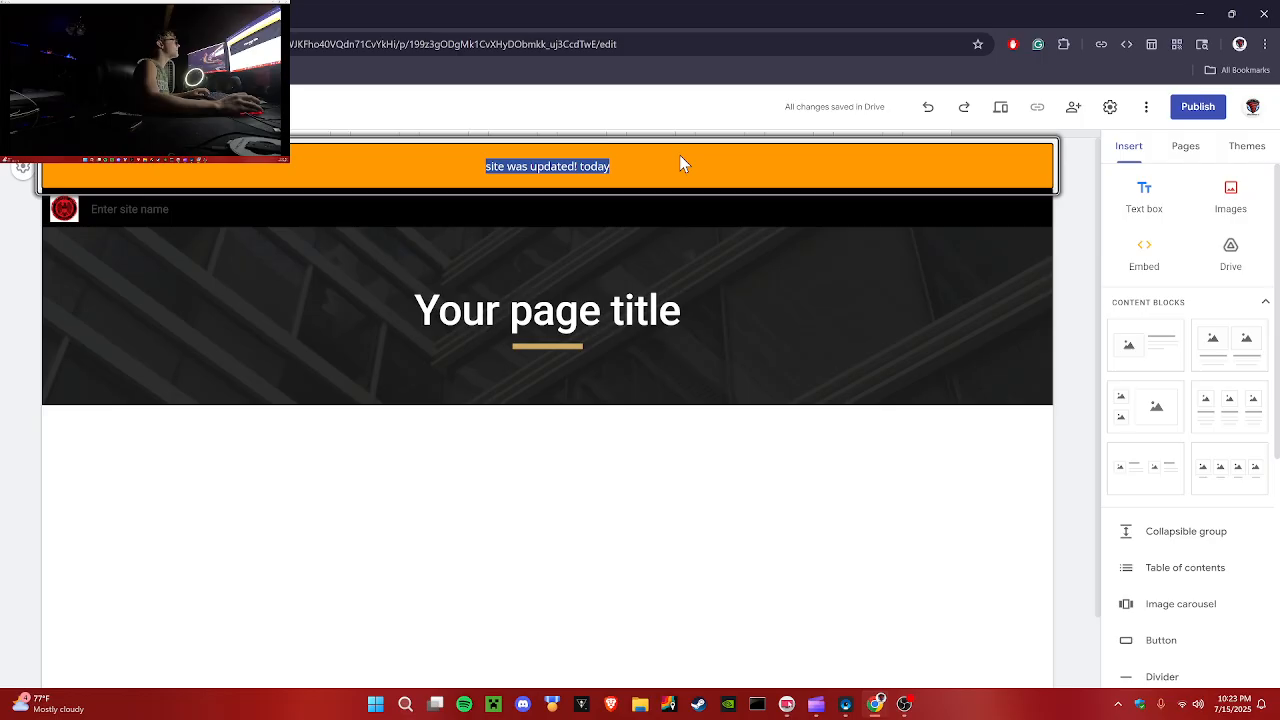
{"action": "left_click", "coordinate": [676, 481]}
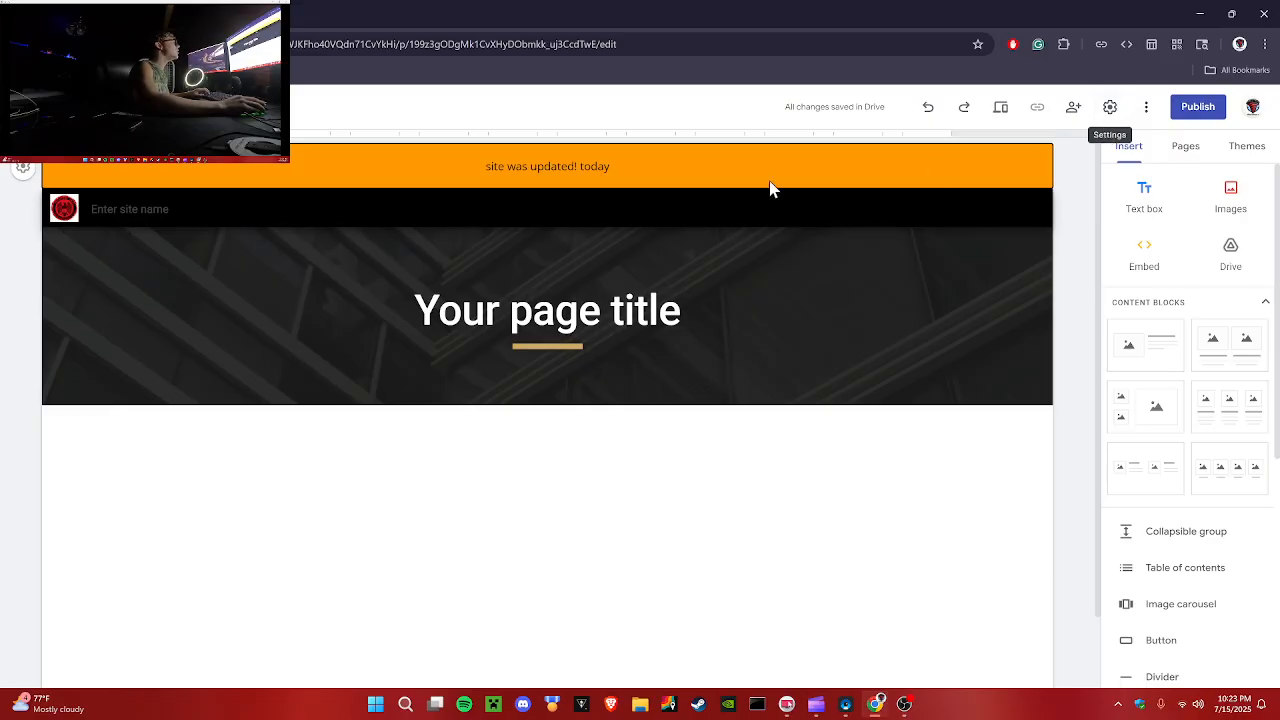
{"action": "left_click", "coordinate": [1145, 107]}
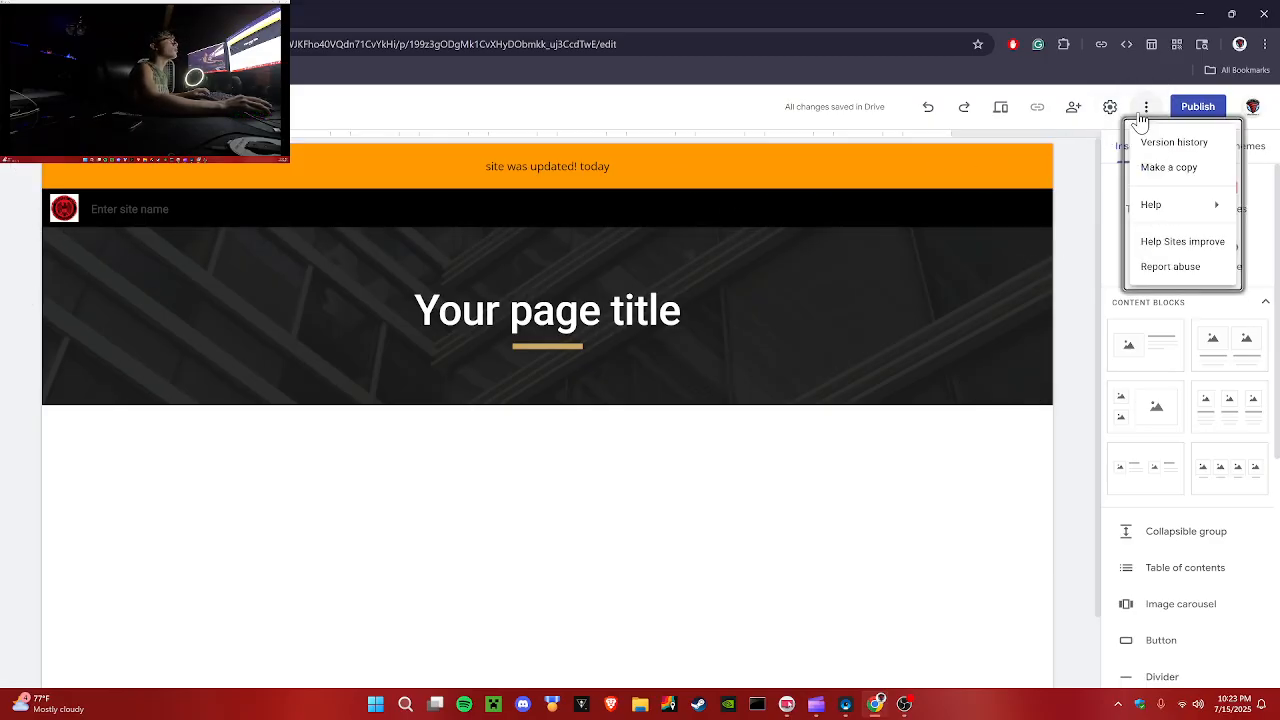
{"action": "left_click", "coordinate": [1170, 212]}
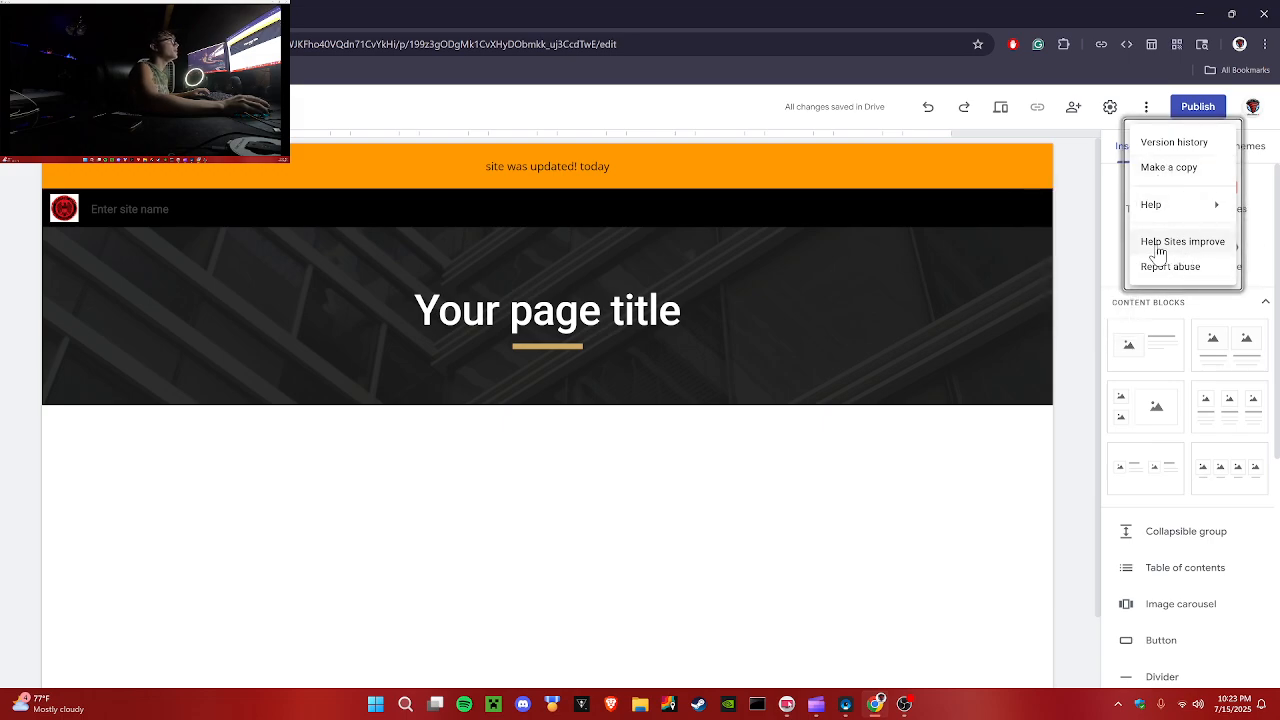
{"action": "left_click", "coordinate": [1066, 318]}
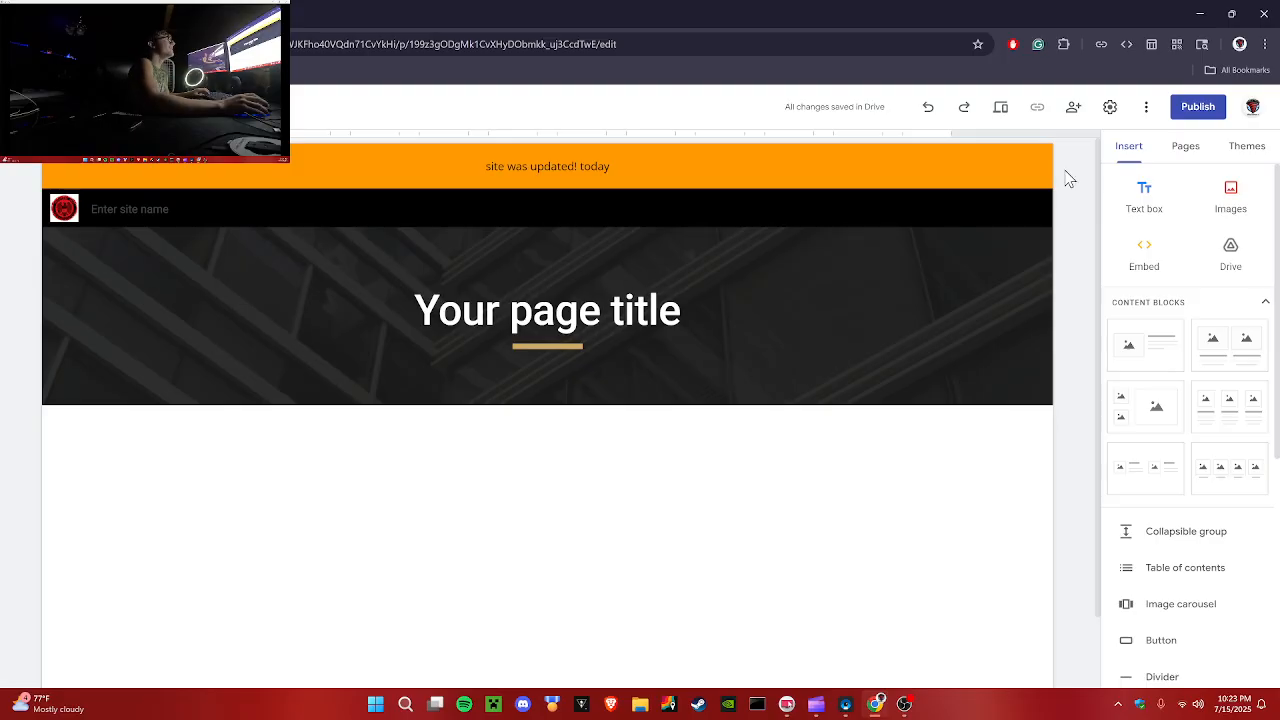
Step: Enter testwebsite as the site name next to the logo
{"action": "left_click", "coordinate": [184, 214]}
{"action": "type", "text": "tes"}
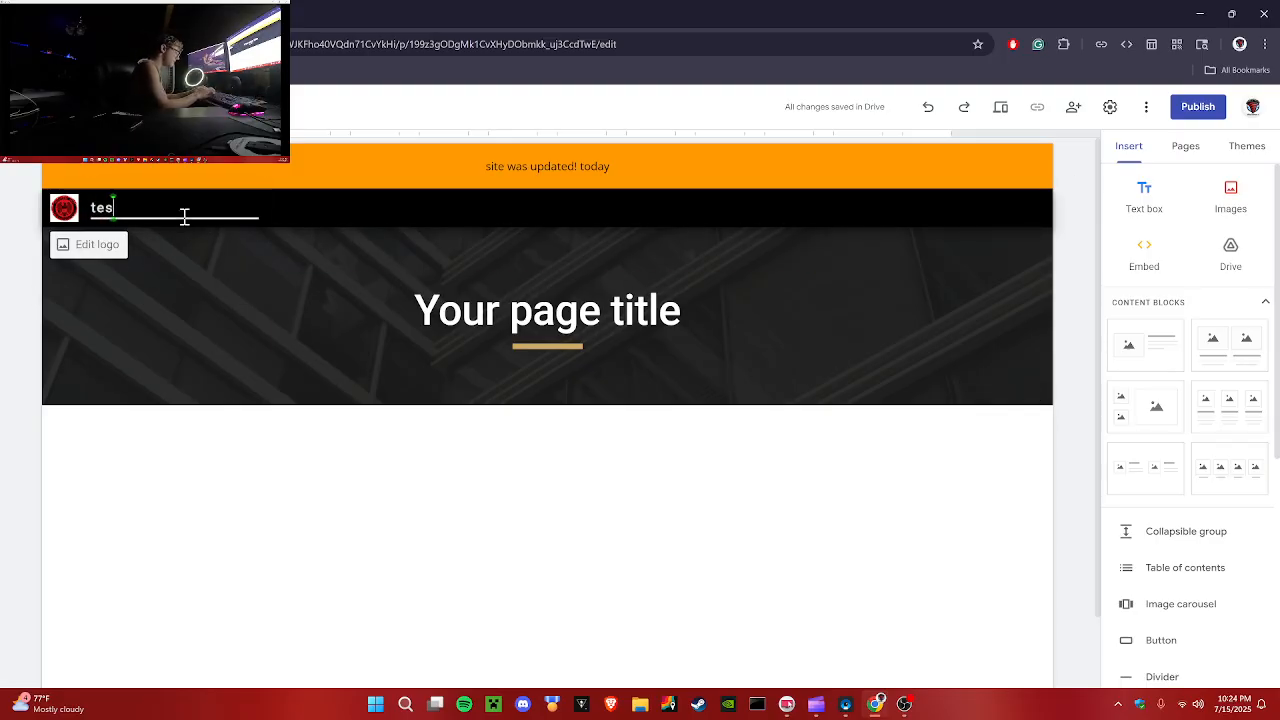
{"action": "key", "text": "BackSpace"}
{"action": "key", "text": "BackSpace"}
{"action": "type", "text": "testwebsite"}
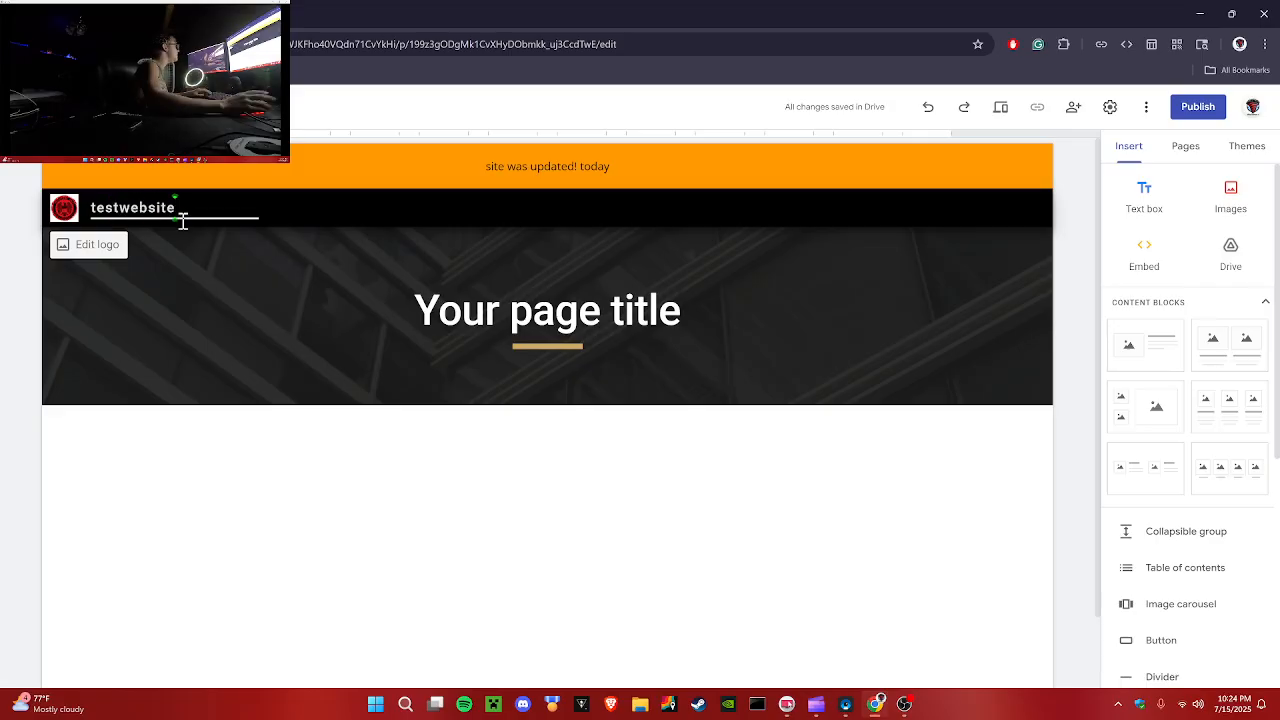
{"action": "left_click", "coordinate": [434, 568]}
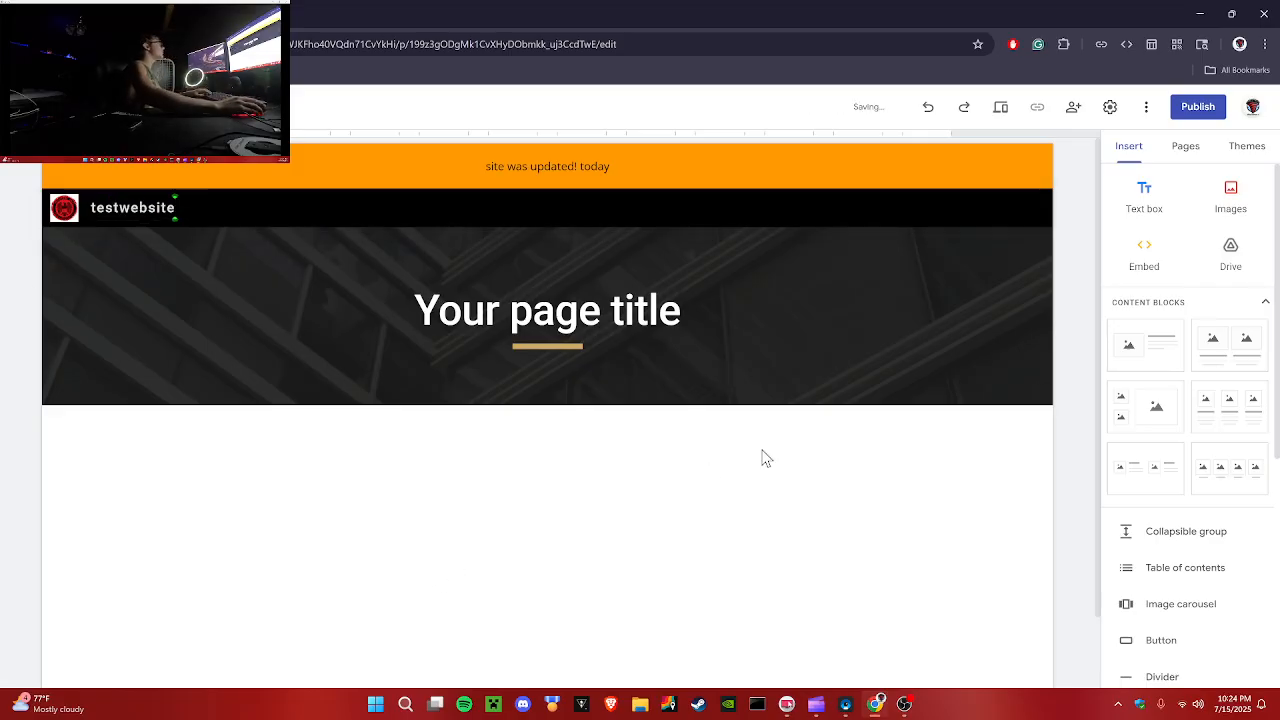
Step: Add a text box below the page title reading "welcome to me website!", correcting misspelled words
{"action": "left_click", "coordinate": [1143, 196]}
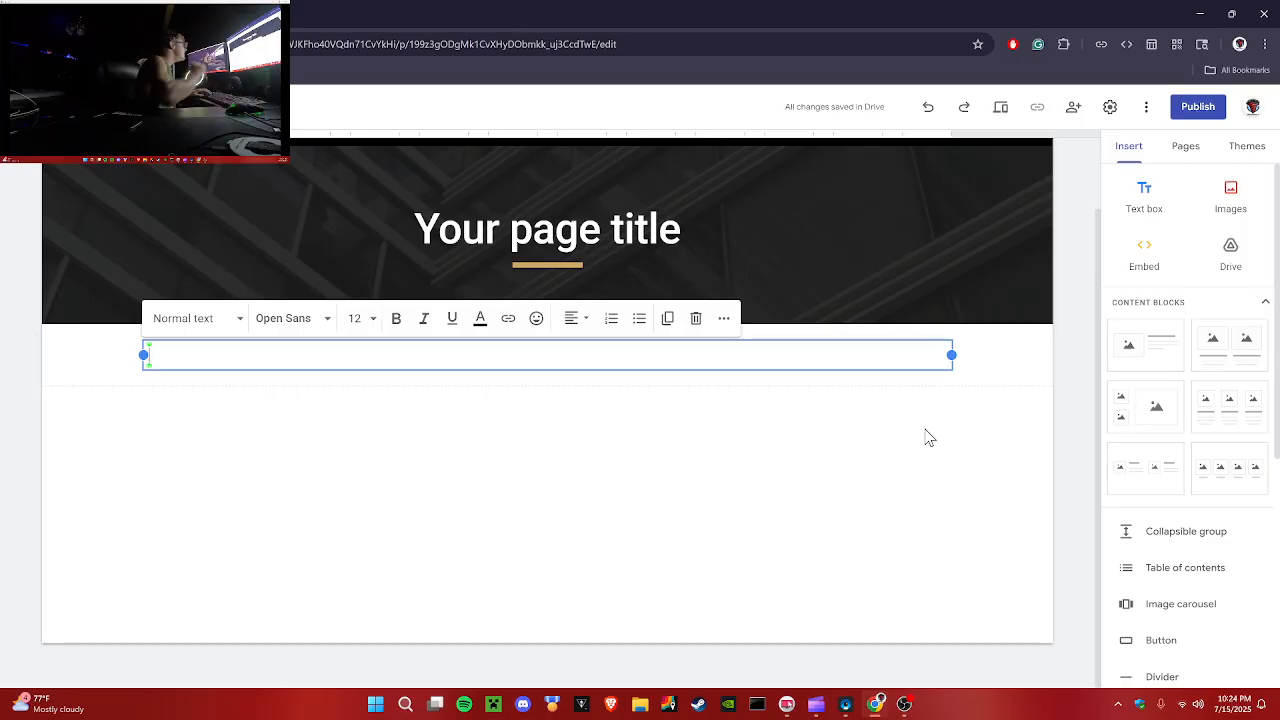
{"action": "type", "text": "welcoem to me websiet!"}
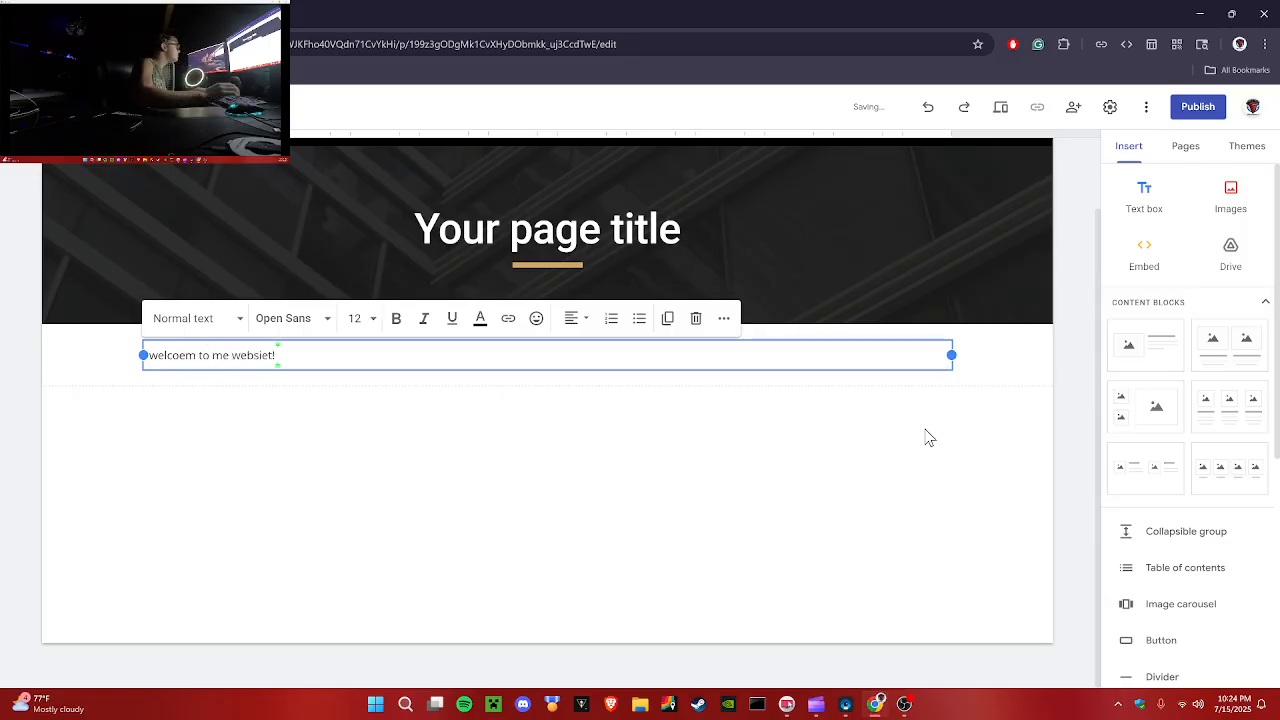
{"action": "right_click", "coordinate": [258, 356]}
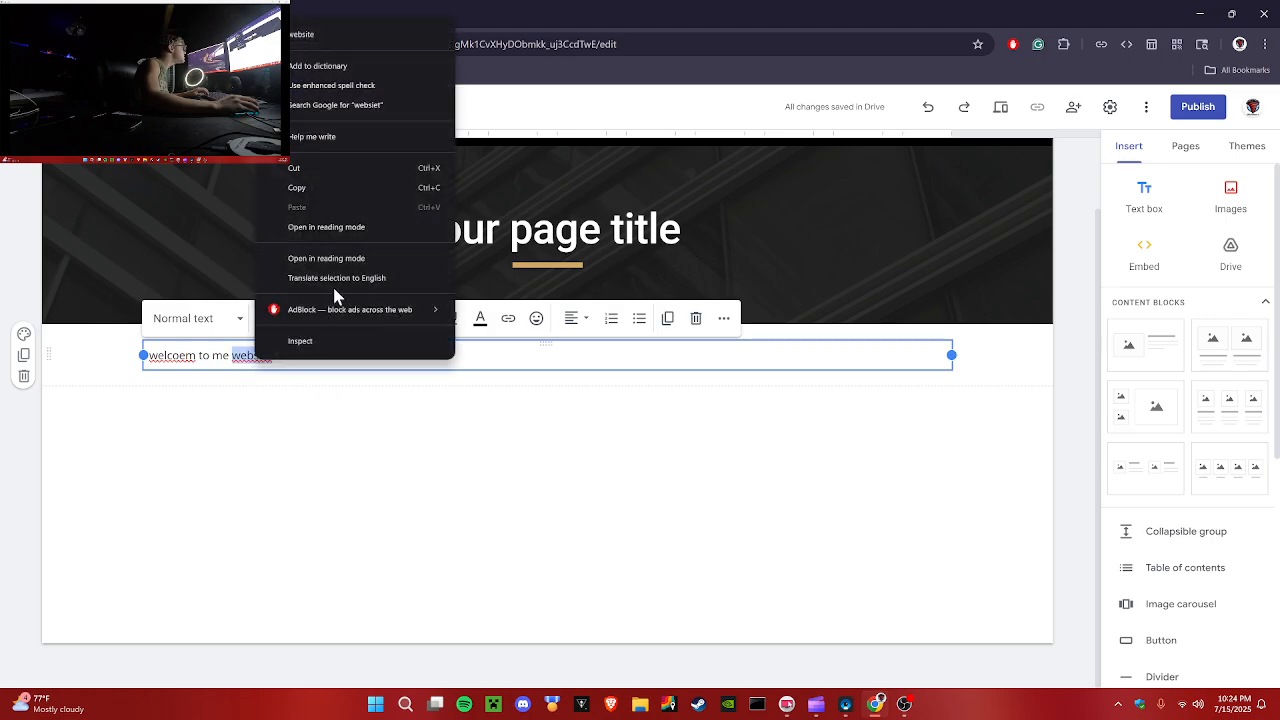
{"action": "left_click", "coordinate": [310, 35]}
{"action": "right_click", "coordinate": [162, 355]}
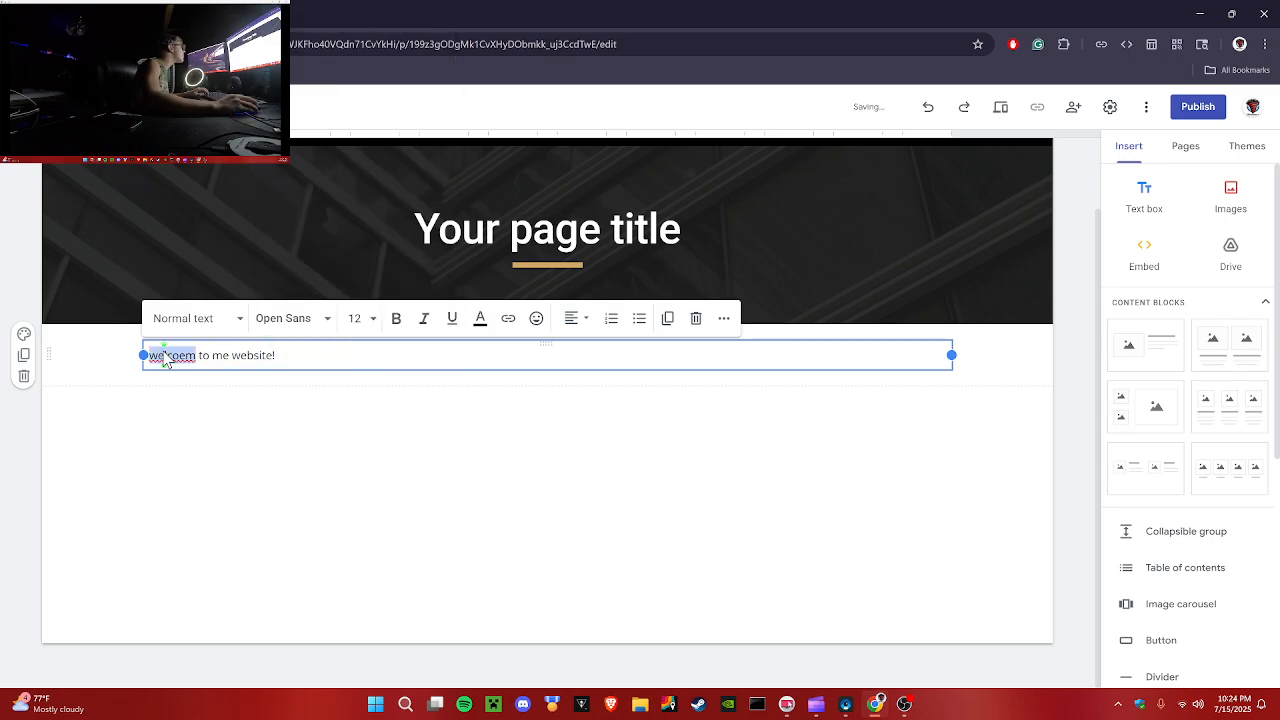
{"action": "left_click", "coordinate": [320, 26]}
{"action": "left_click", "coordinate": [386, 452]}
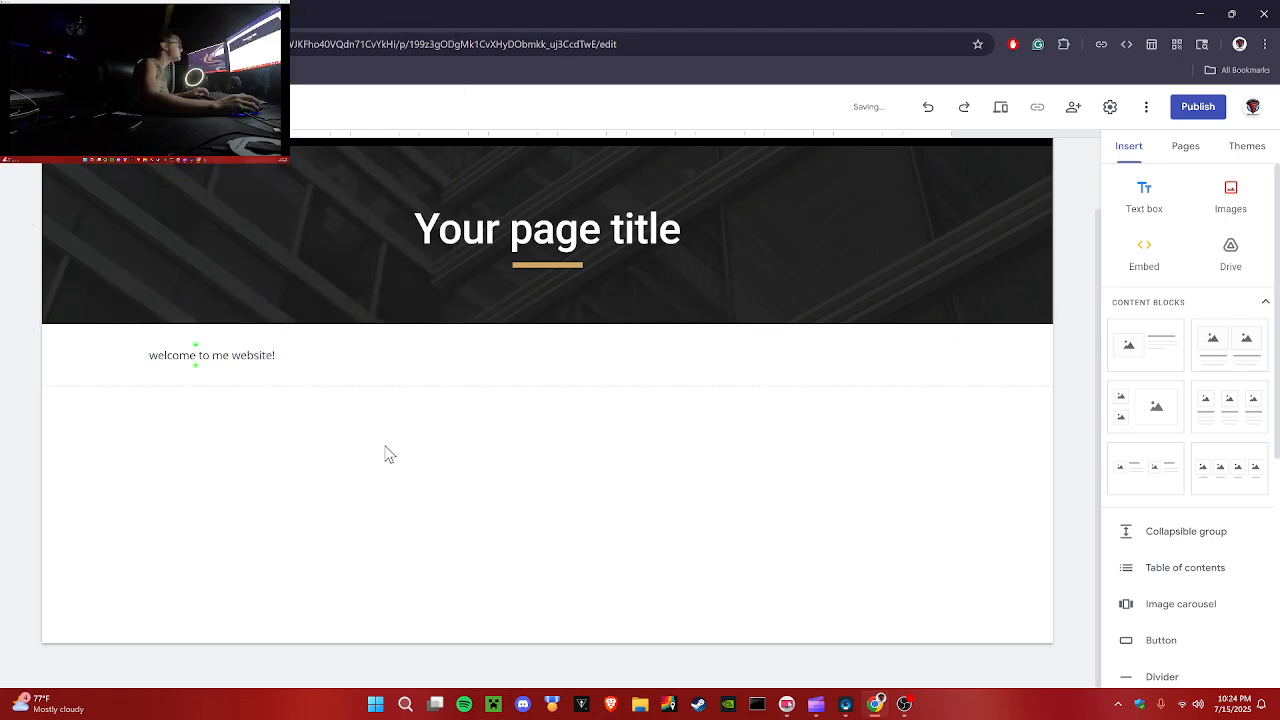
Step: Change "me" to "my" in the welcome text
{"action": "left_click", "coordinate": [196, 358]}
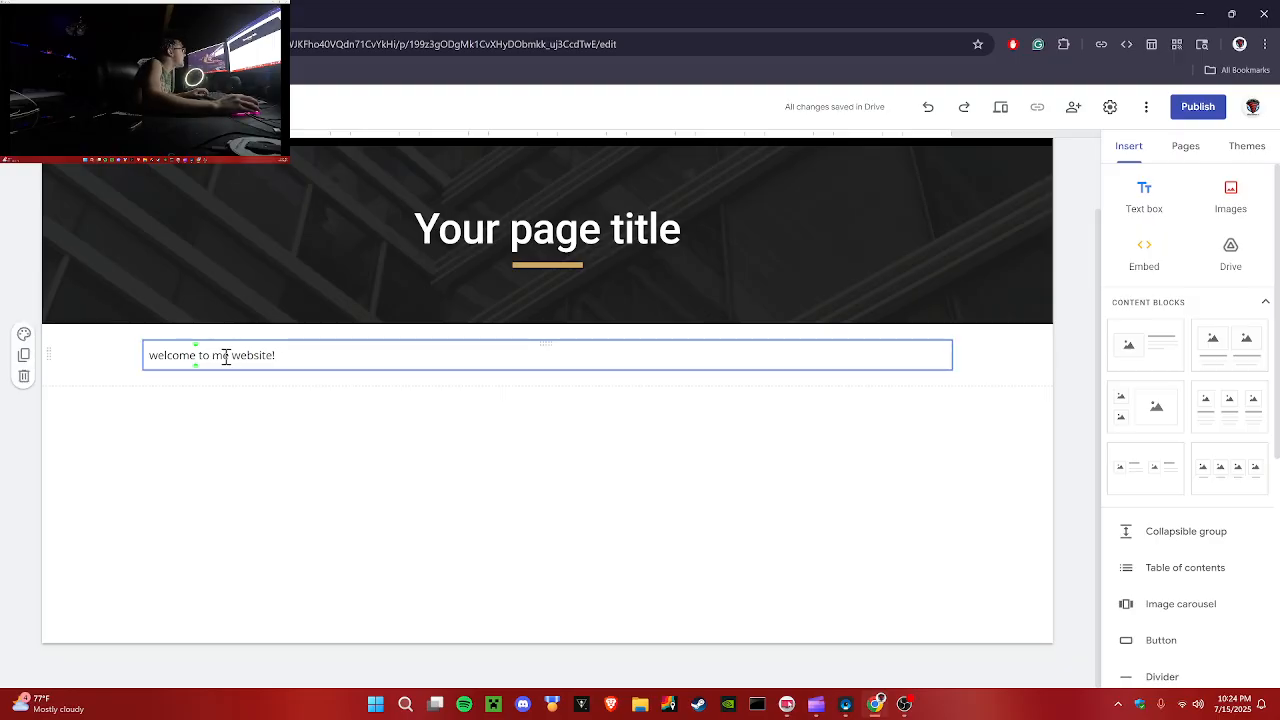
{"action": "left_click", "coordinate": [224, 352]}
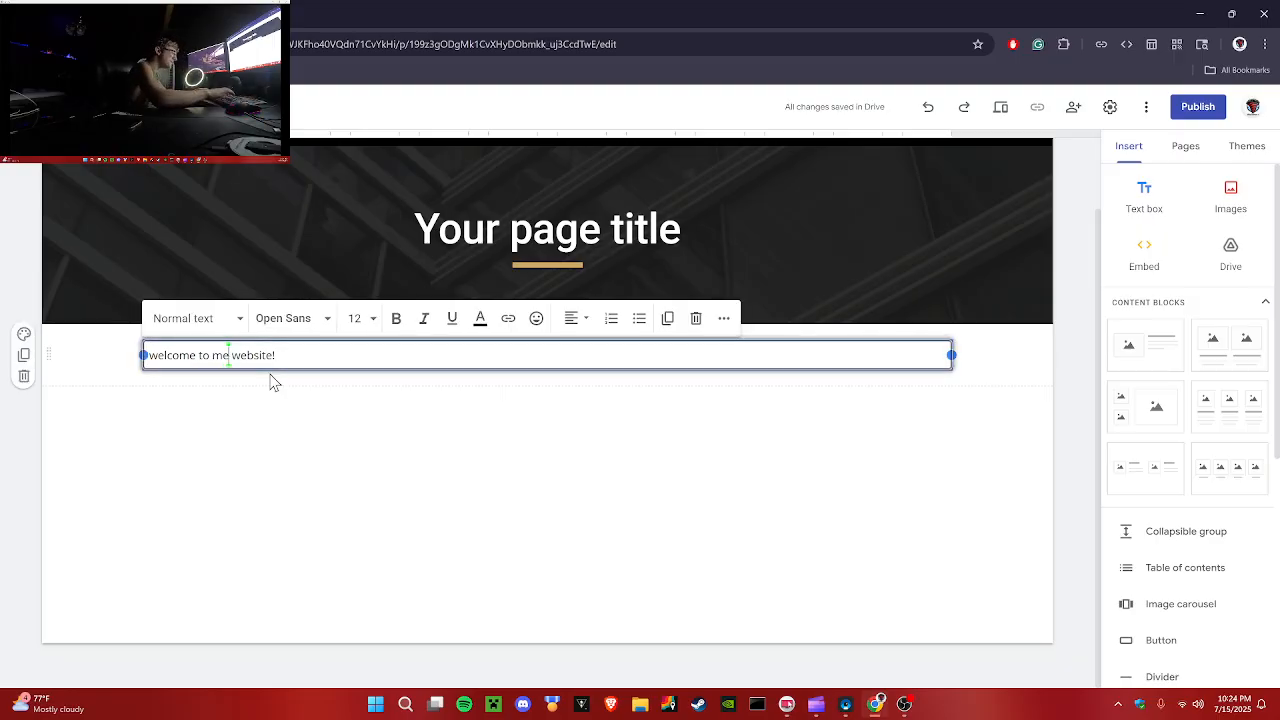
{"action": "key", "text": "Delete"}
{"action": "type", "text": "y"}
{"action": "left_click", "coordinate": [295, 495]}
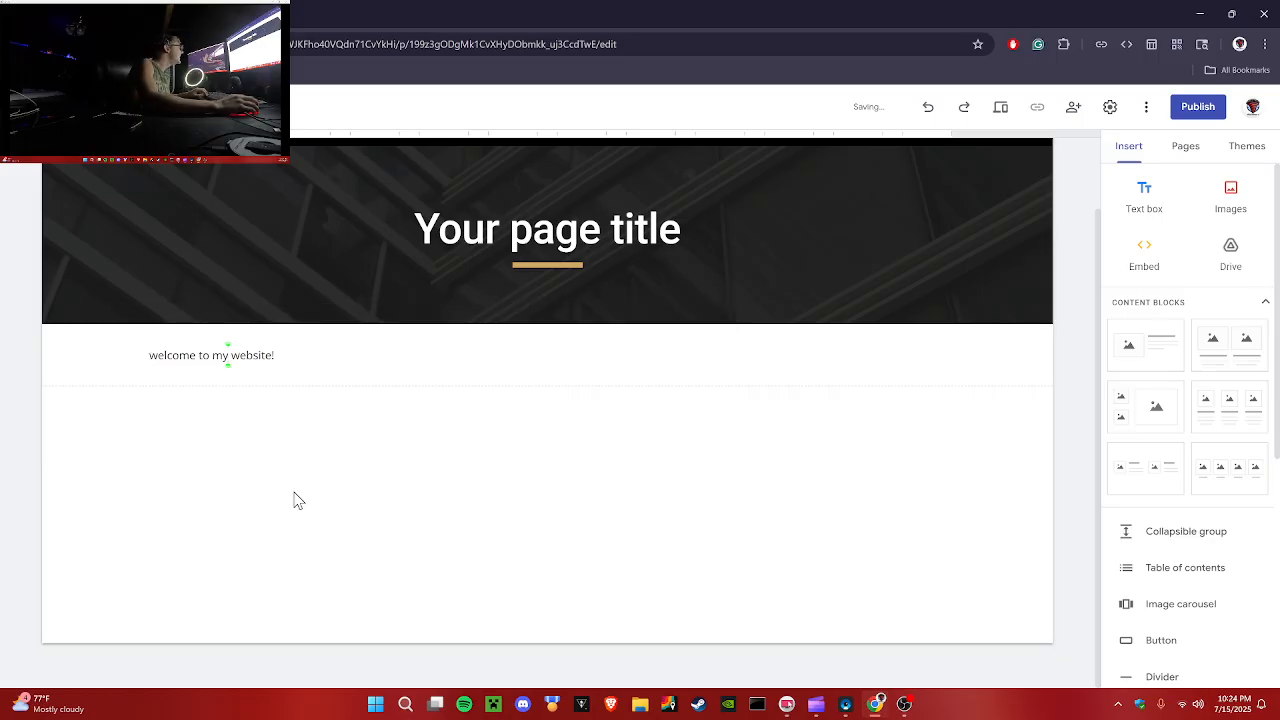
Step: Insert the Hunter SRV logo image from the computer onto the home page below the welcome text
{"action": "left_click", "coordinate": [1230, 210]}
{"action": "left_click", "coordinate": [1228, 242]}
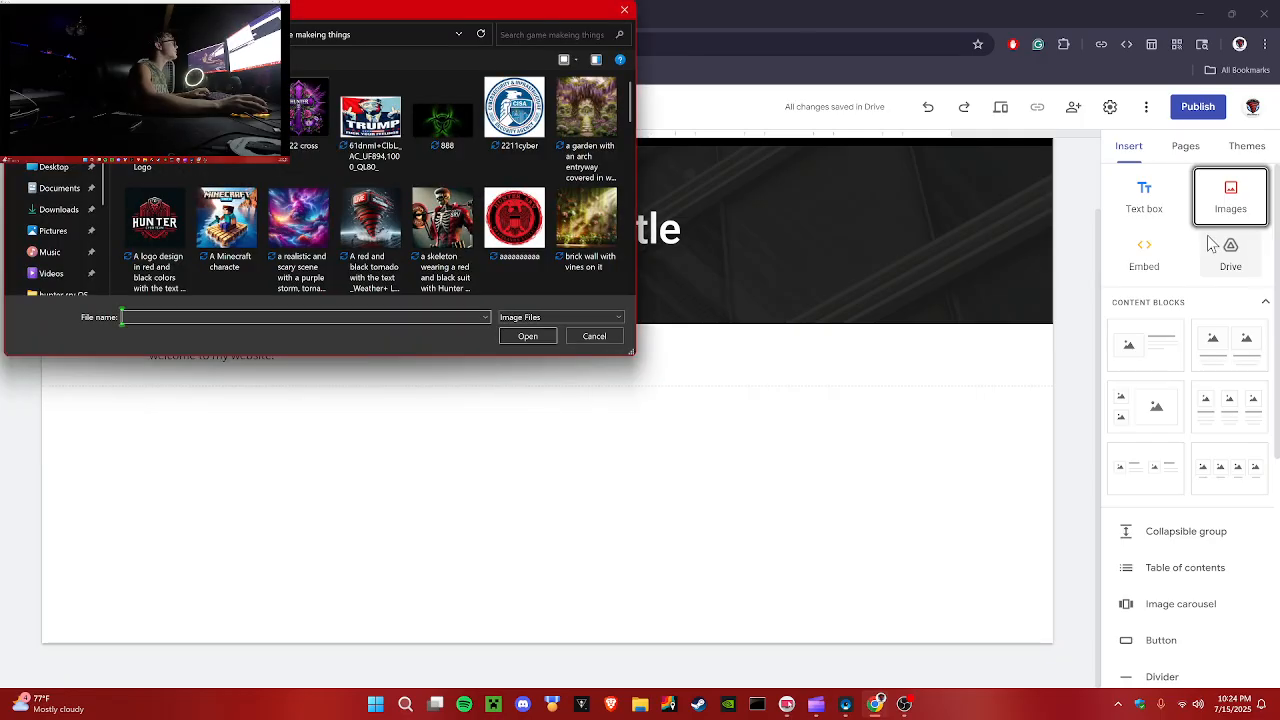
{"action": "left_click", "coordinate": [514, 217]}
{"action": "left_click", "coordinate": [527, 336]}
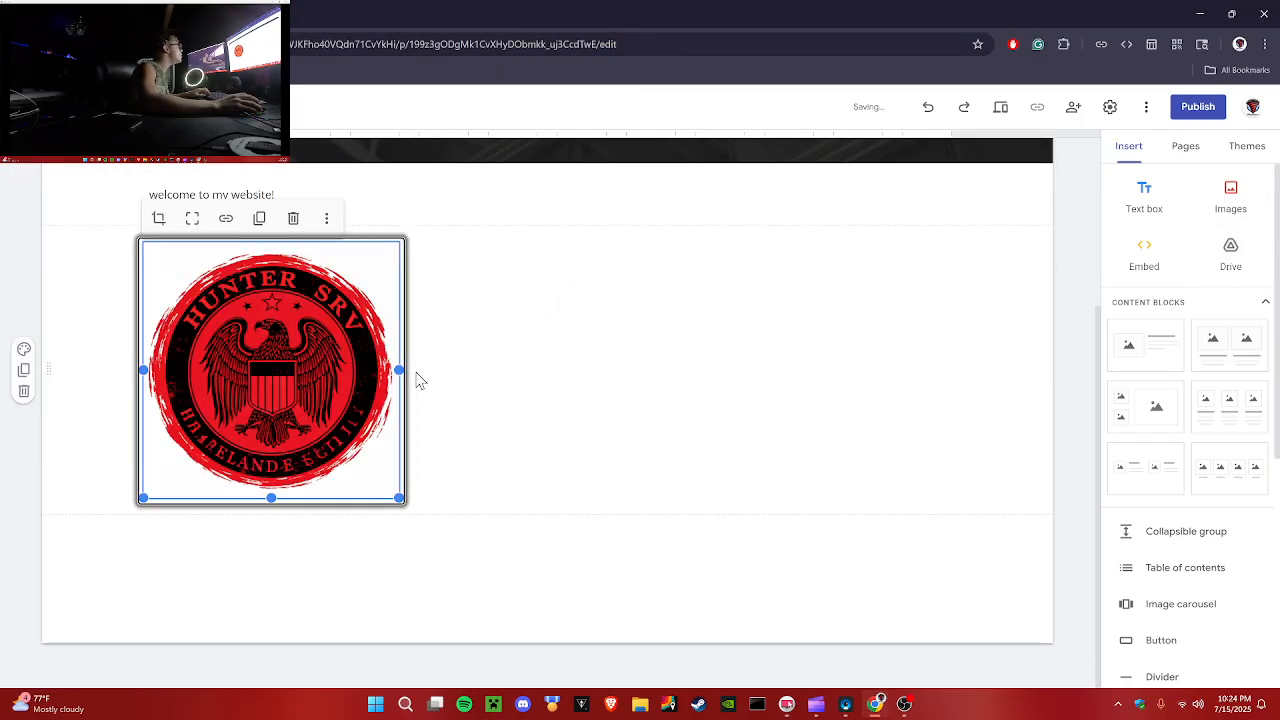
Step: Move the logo image to the right side of its section
{"action": "left_click_drag", "start_coordinate": [405, 377], "coordinate": [895, 455]}
{"action": "scroll", "coordinate": [912, 546], "scroll_direction": "up", "scroll_amount": 2}
{"action": "left_click_drag", "start_coordinate": [860, 507], "coordinate": [952, 428]}
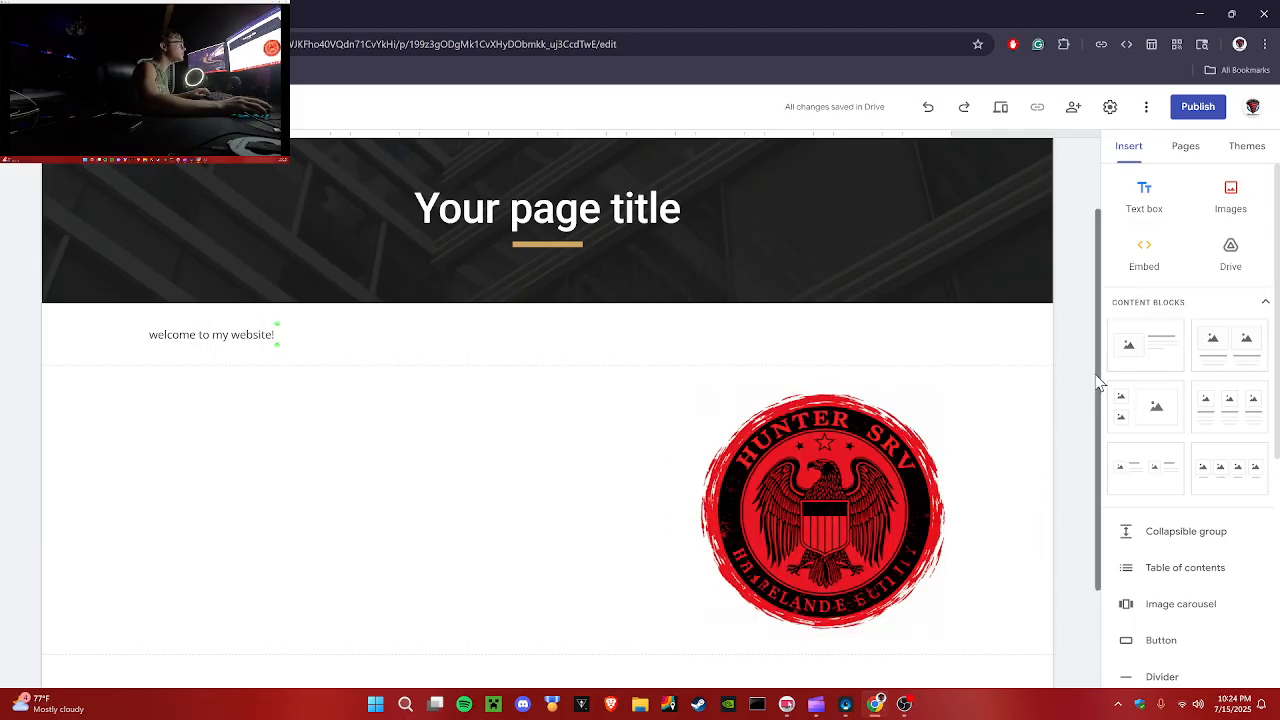
Step: Open the Embed from the web dialog and switch between its By URL and Embed code tabs
{"action": "left_click", "coordinate": [1147, 262]}
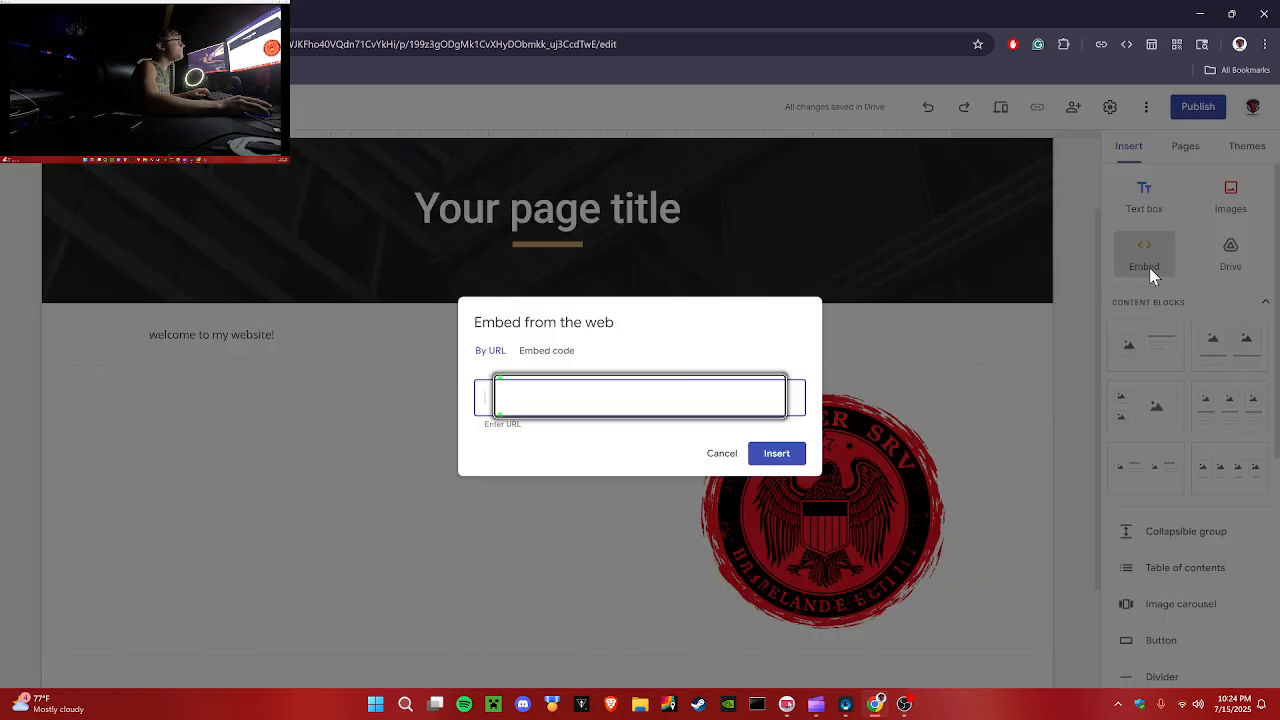
{"action": "left_click", "coordinate": [541, 350]}
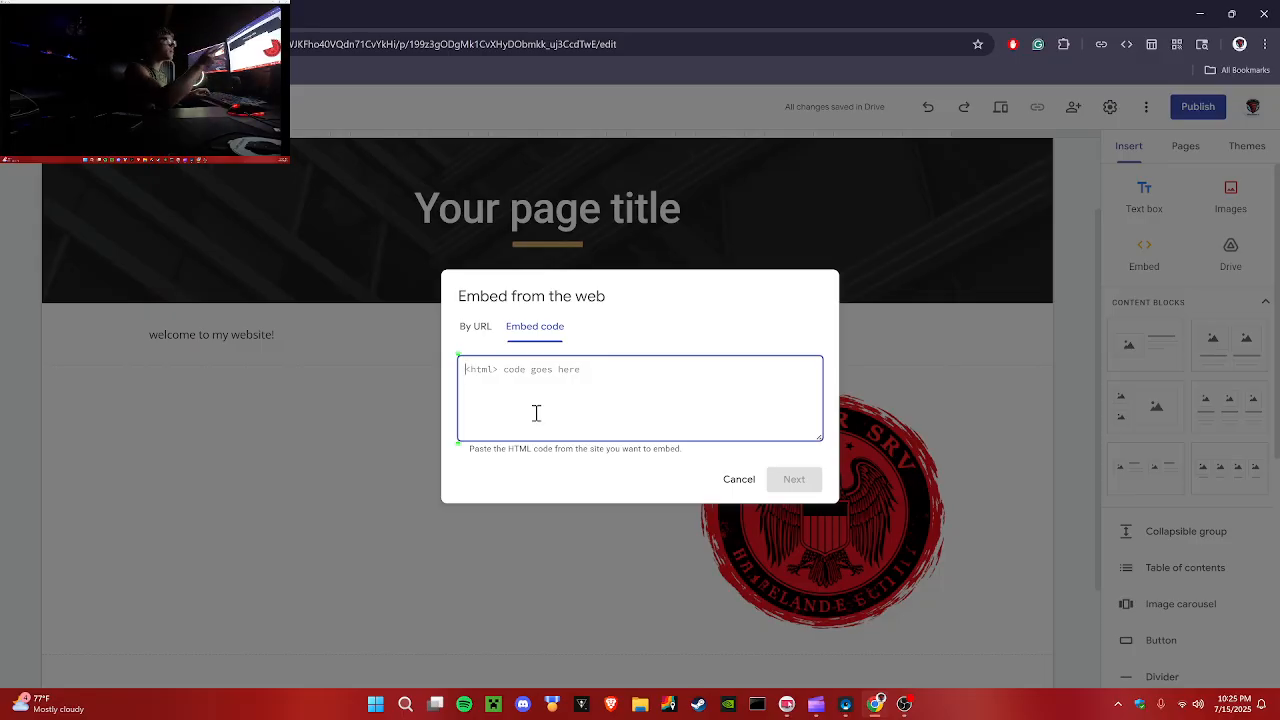
{"action": "type", "text": "d"}
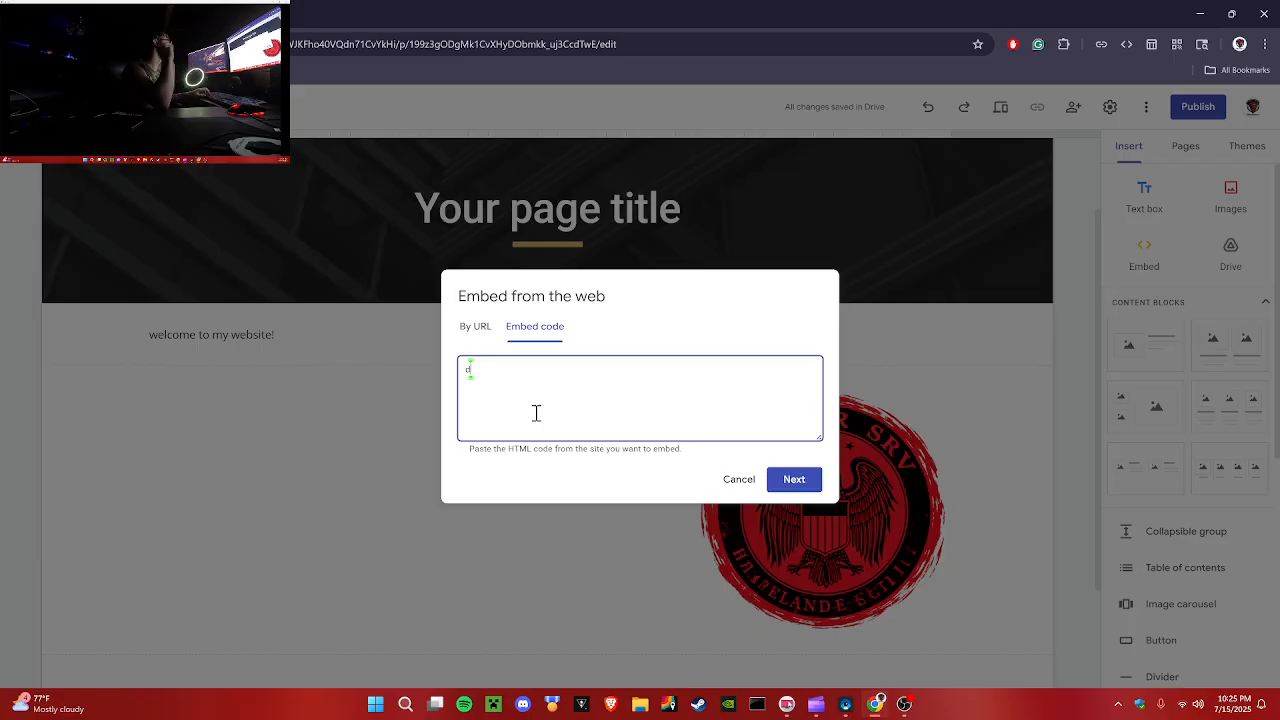
{"action": "key", "text": "BackSpace"}
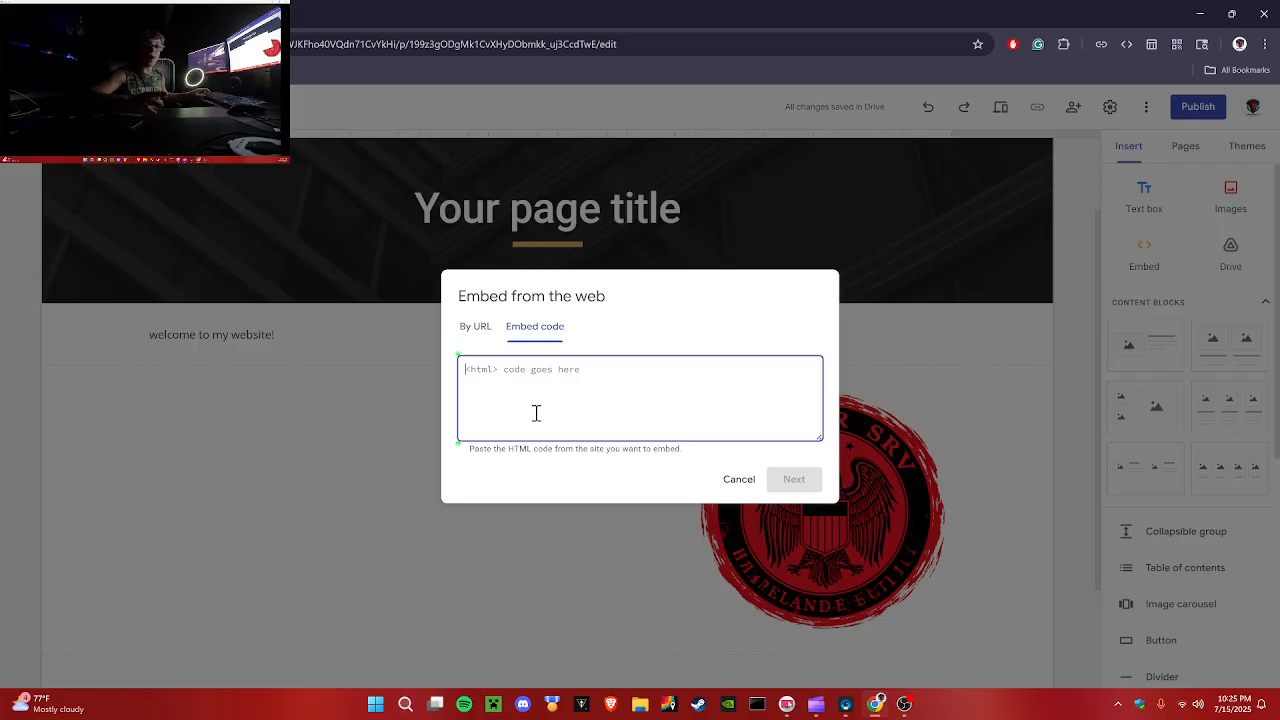
{"action": "left_click", "coordinate": [485, 328]}
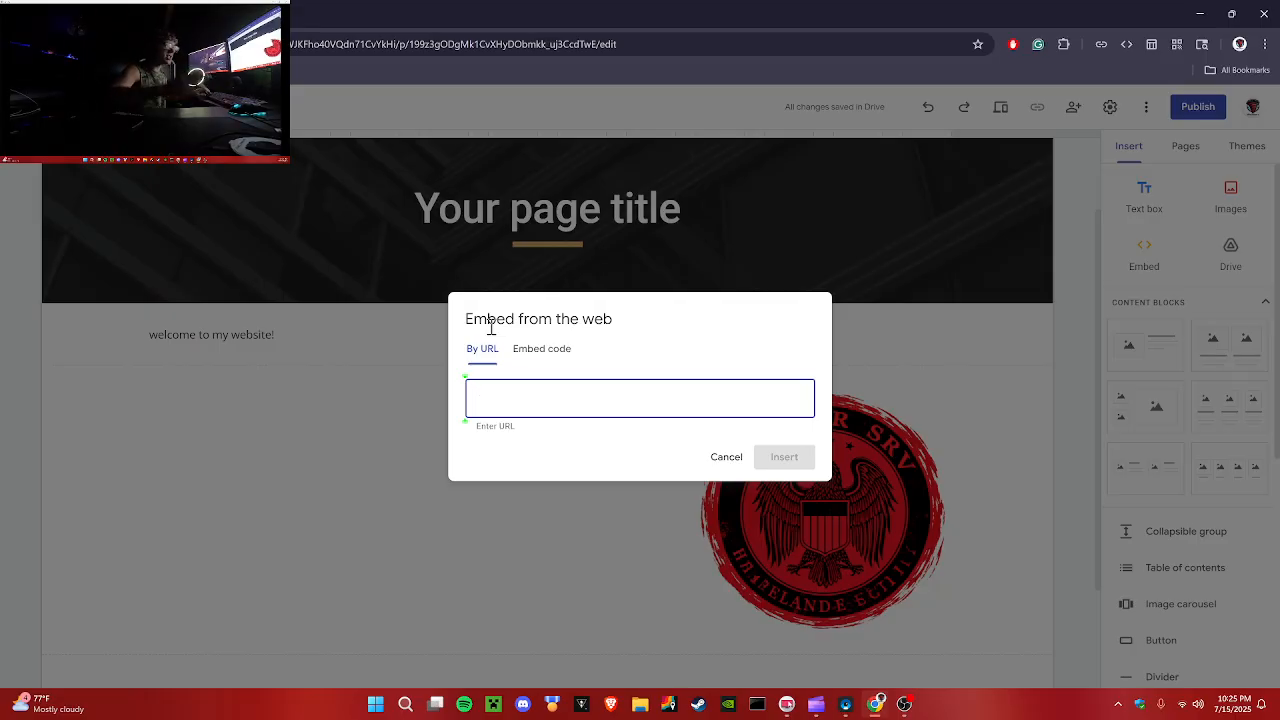
{"action": "left_click", "coordinate": [543, 350]}
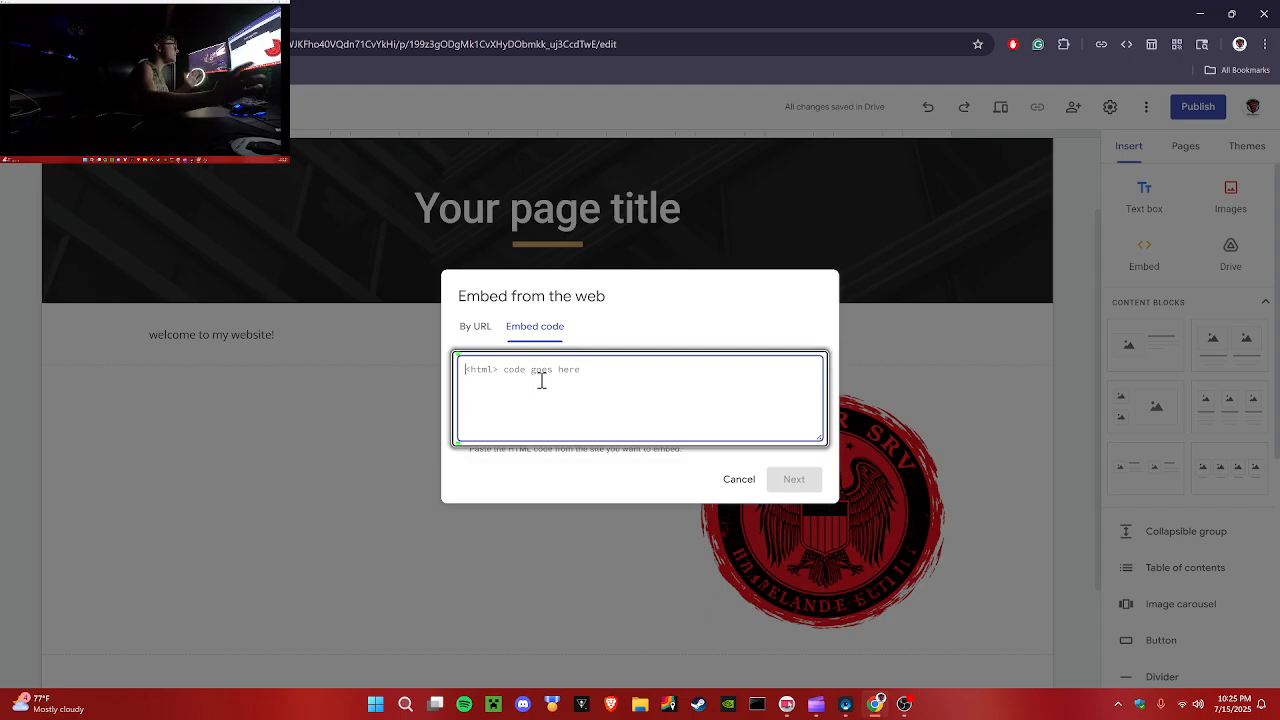
{"action": "left_click", "coordinate": [486, 327]}
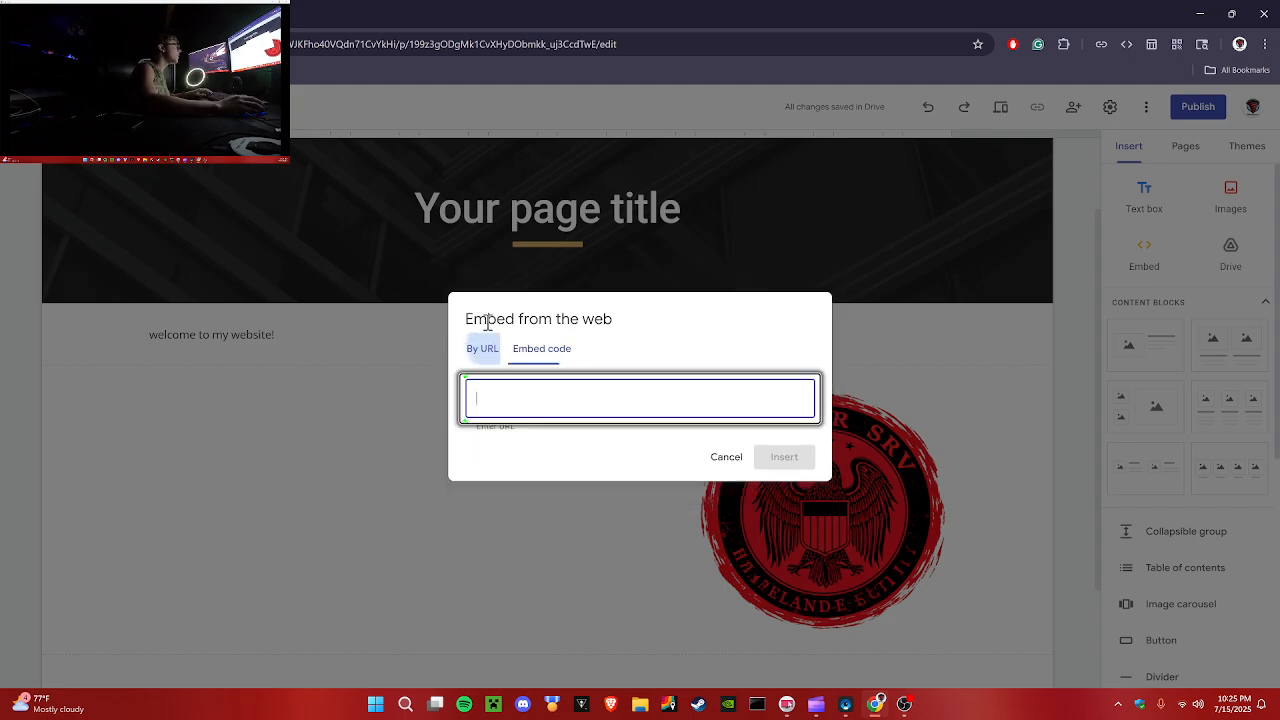
{"action": "left_click", "coordinate": [543, 355]}
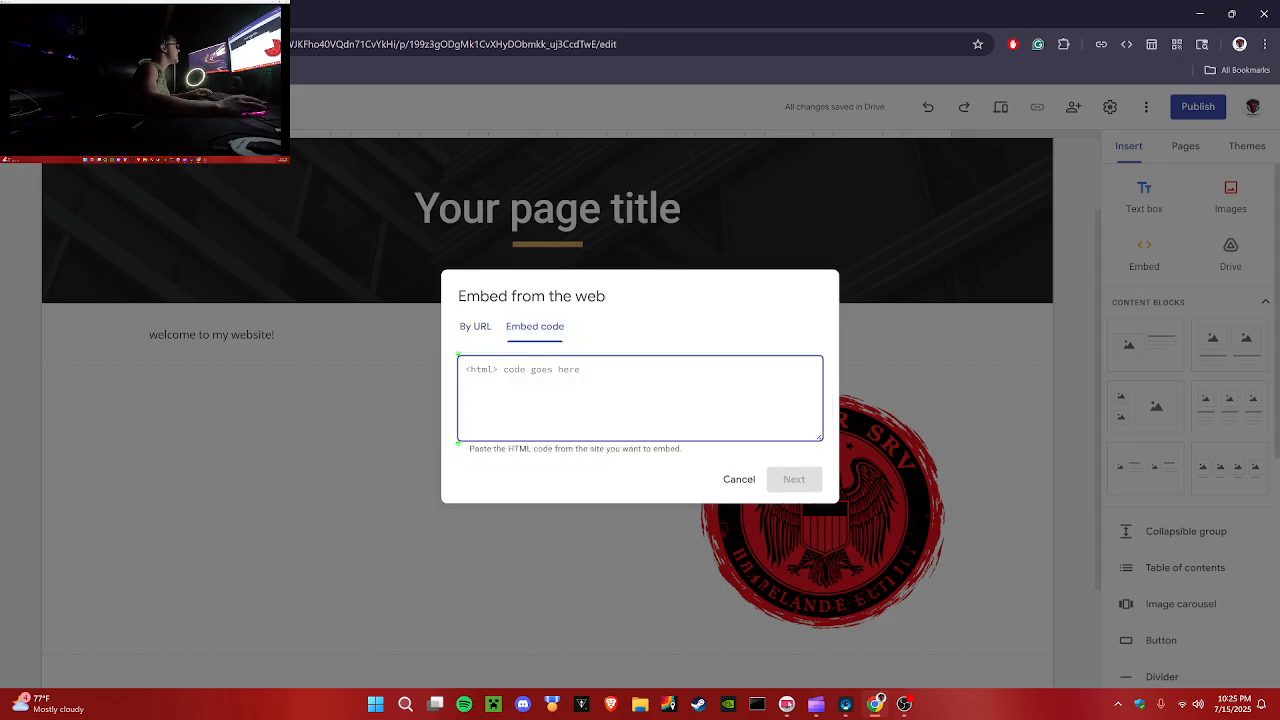
{"action": "left_click", "coordinate": [474, 327]}
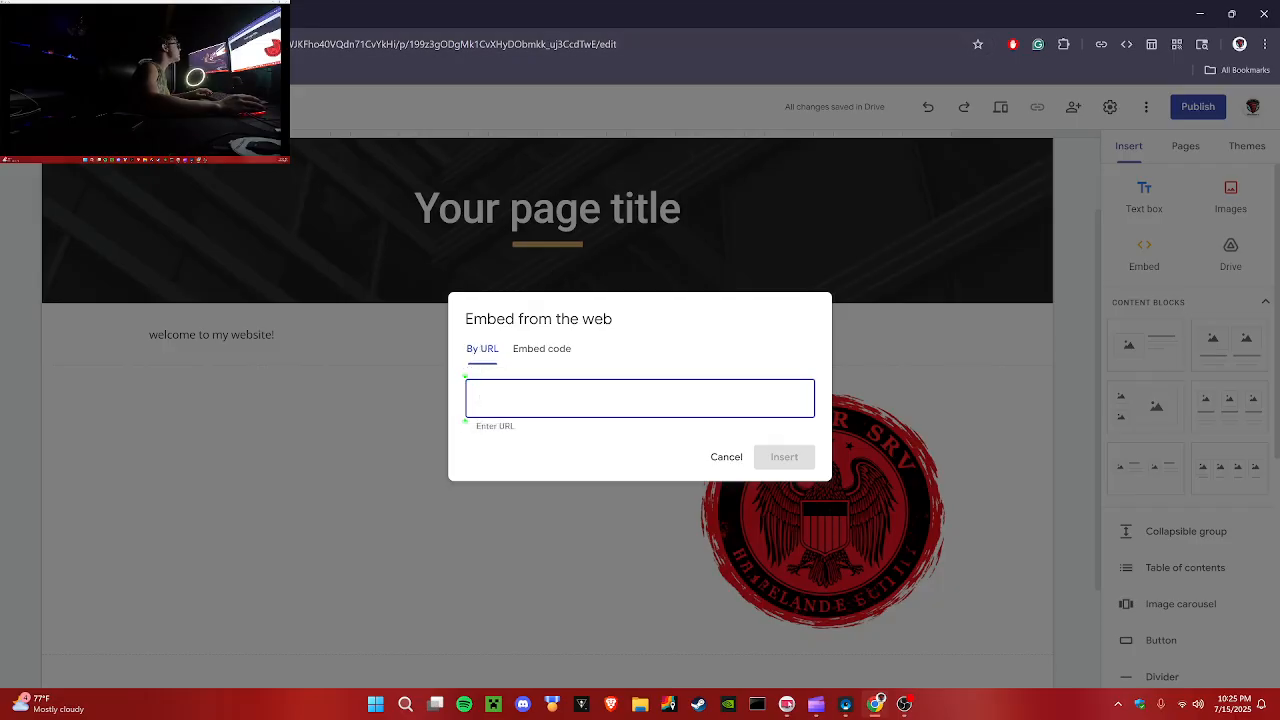
Step: In a new browser tab, search for fox news, copy the Fox News result's link address and close the tab
{"action": "key", "text": "ctrl+t"}
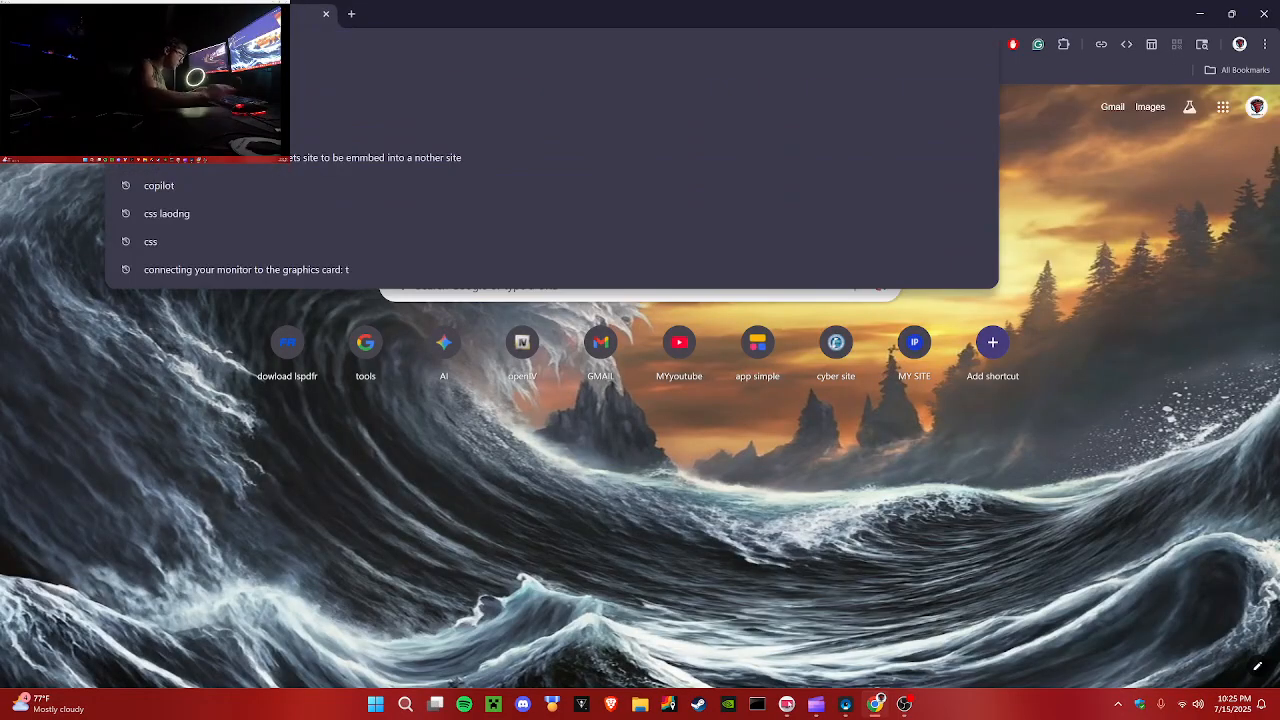
{"action": "type", "text": "fox news"}
{"action": "key", "text": "Return"}
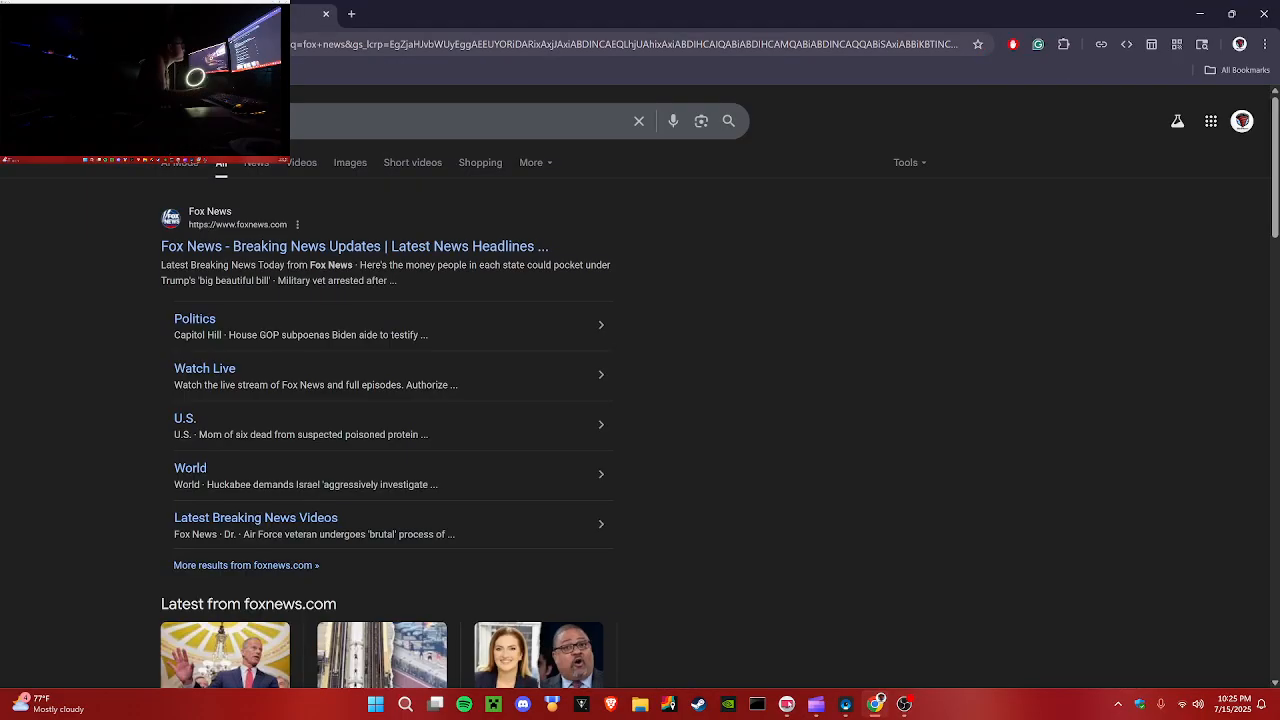
{"action": "right_click", "coordinate": [296, 242]}
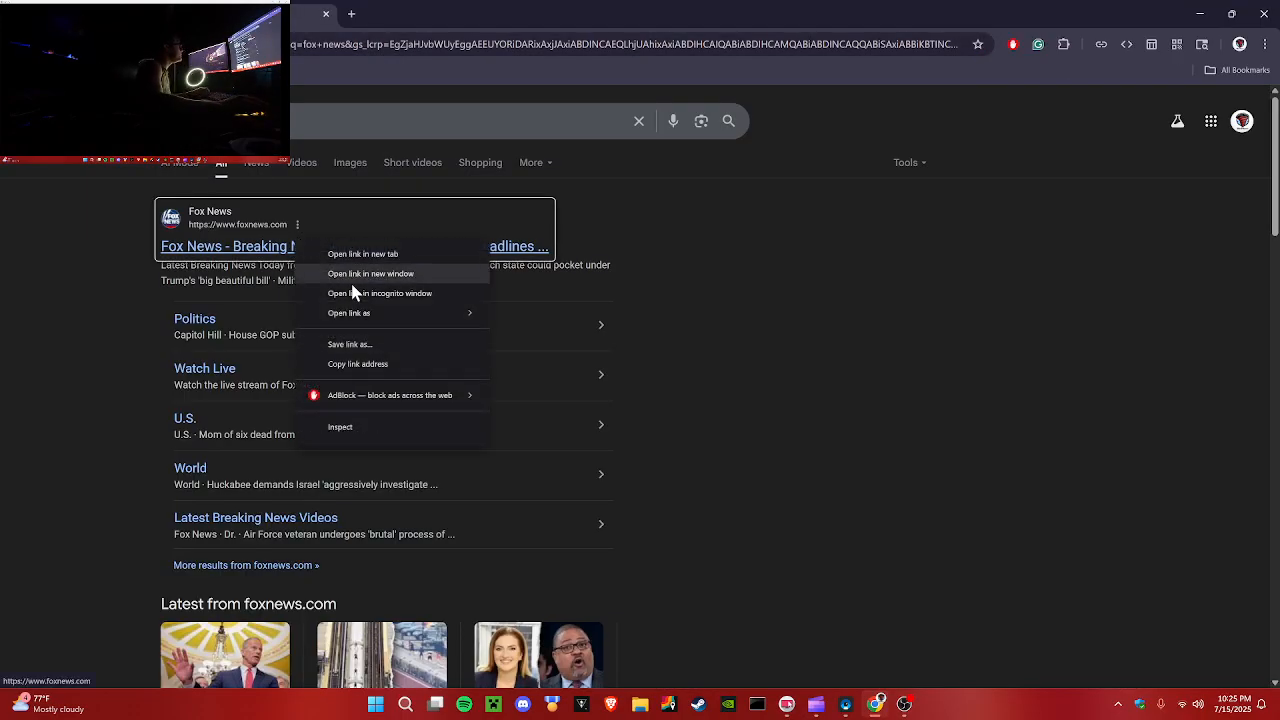
{"action": "left_click", "coordinate": [362, 366]}
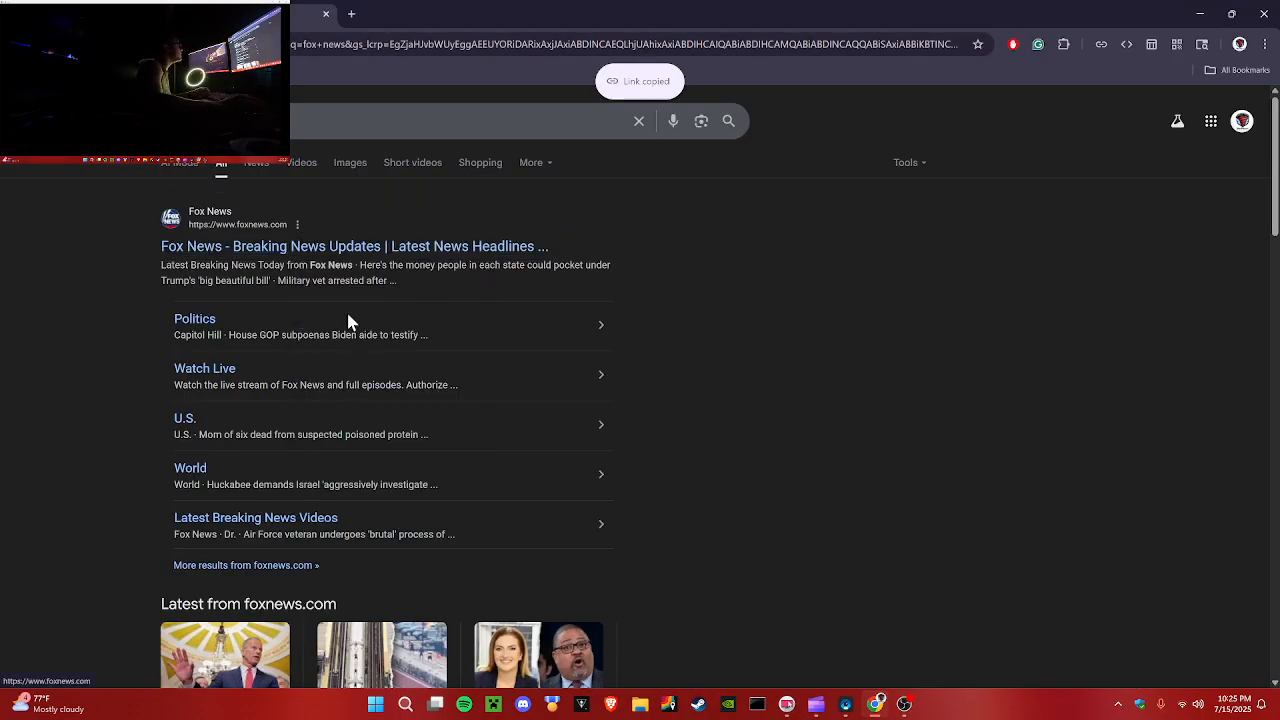
{"action": "key", "text": "ctrl+w"}
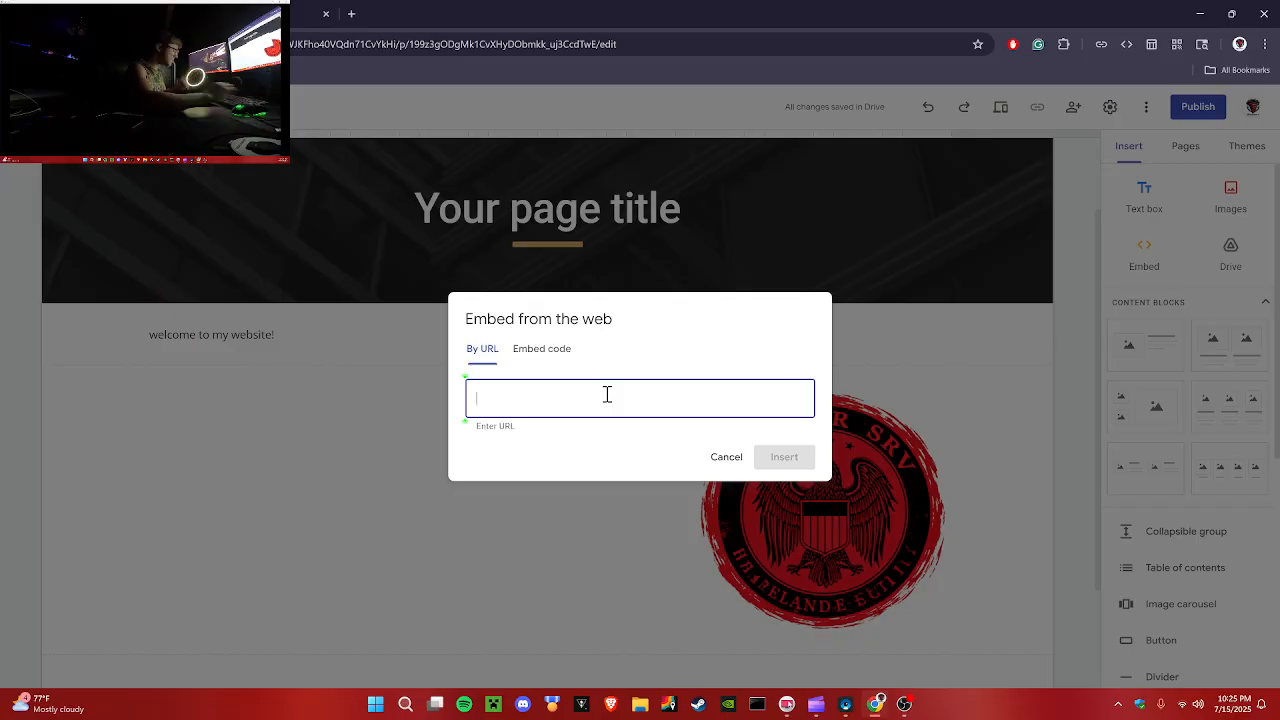
{"action": "key", "text": "ctrl+v"}
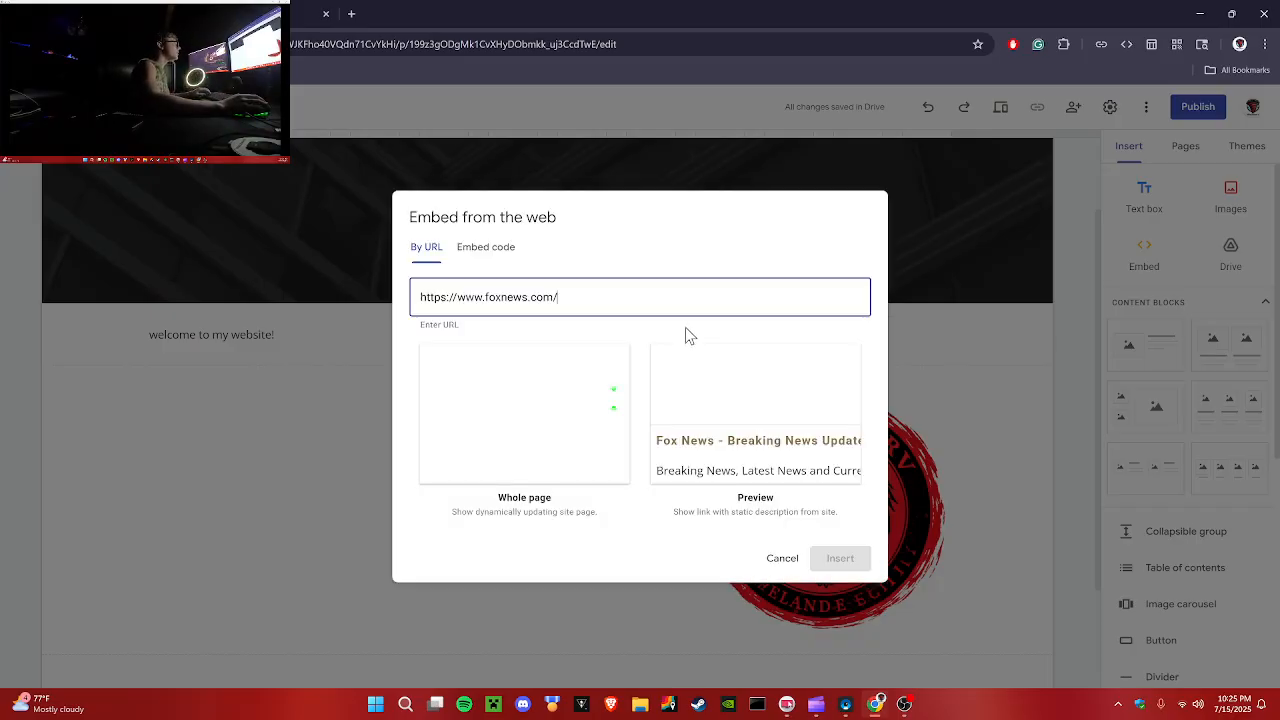
{"action": "left_click", "coordinate": [833, 559]}
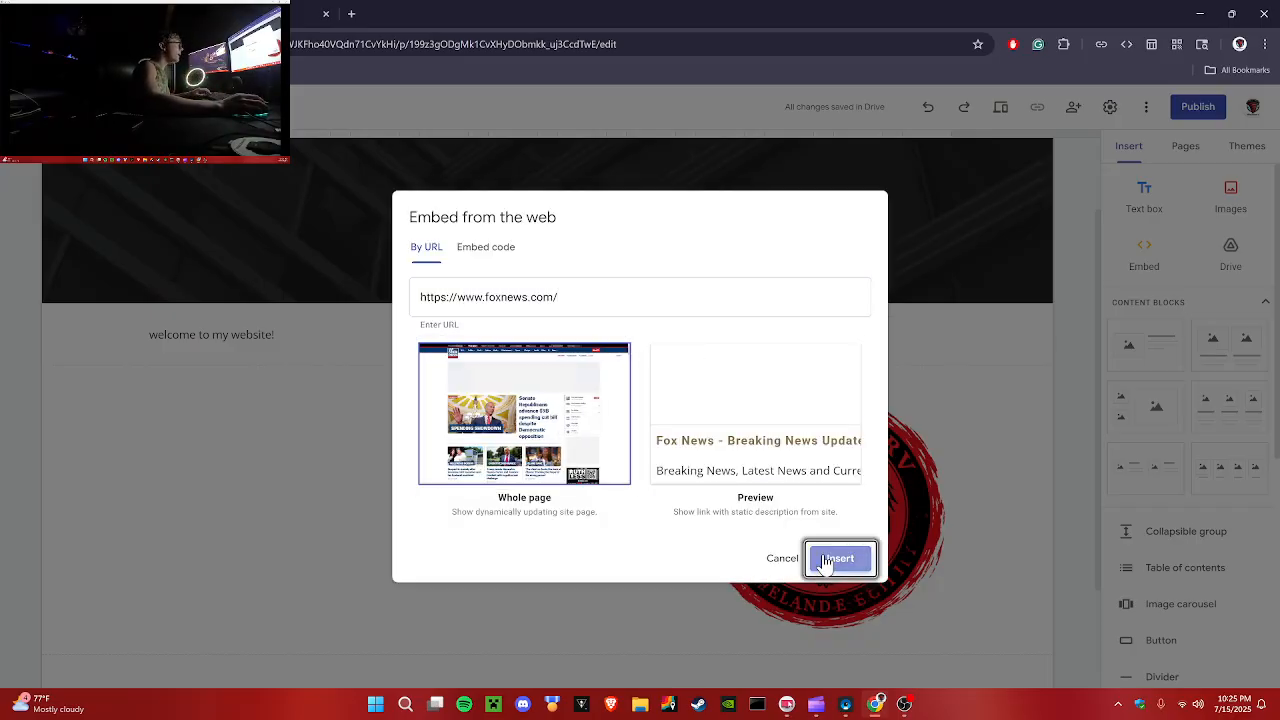
Step: Select the embedded Fox News page and delete it
{"action": "scroll", "coordinate": [1050, 398], "scroll_direction": "down", "scroll_amount": 2}
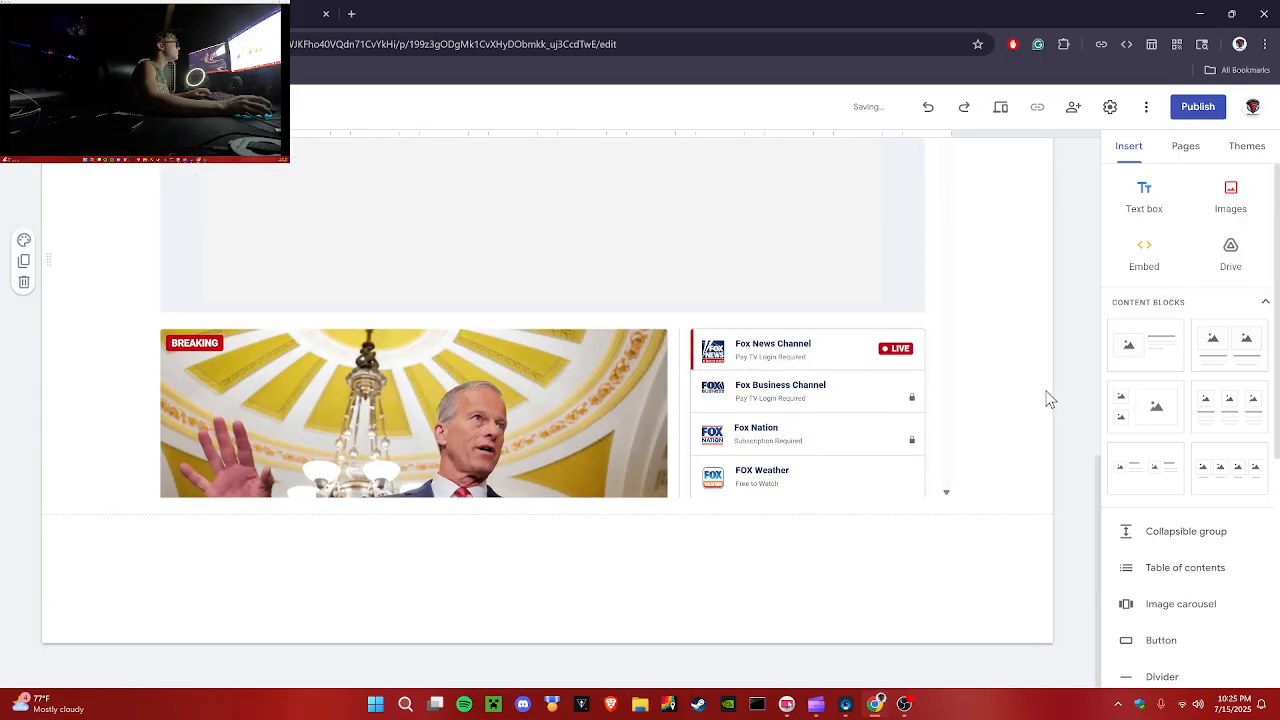
{"action": "scroll", "coordinate": [1047, 398], "scroll_direction": "up", "scroll_amount": 2}
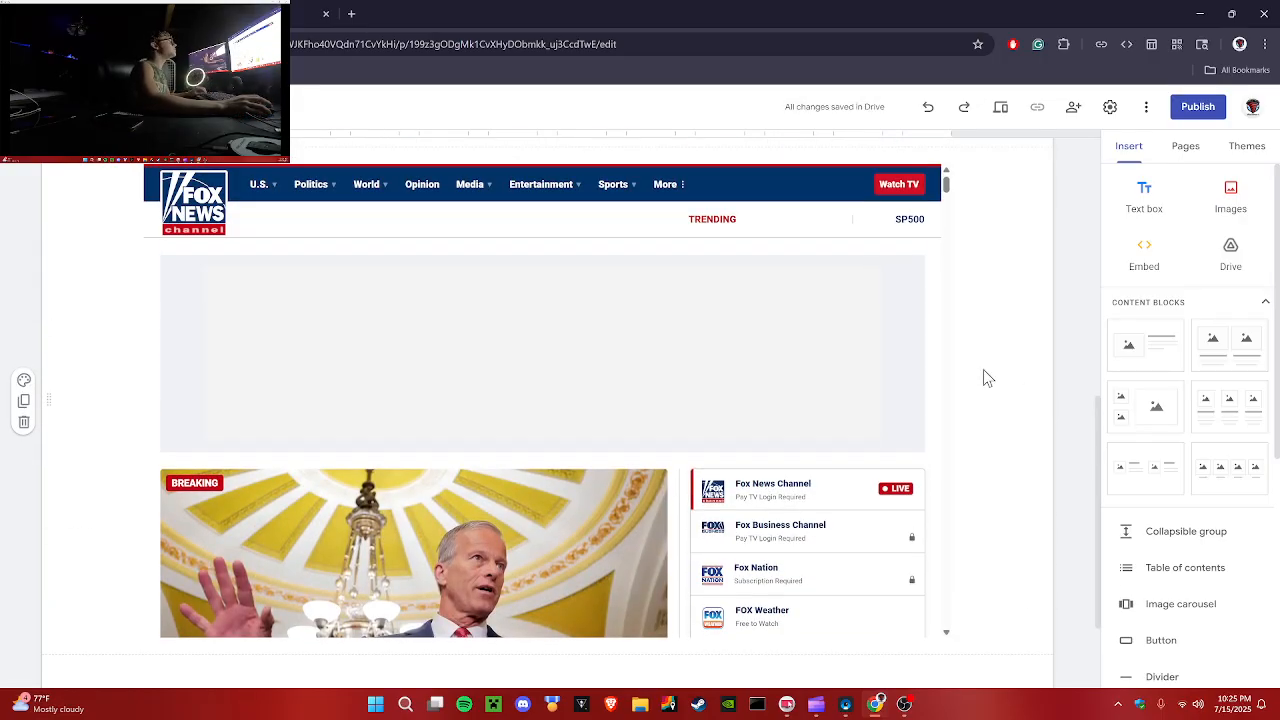
{"action": "scroll", "coordinate": [983, 371], "scroll_direction": "up", "scroll_amount": 4}
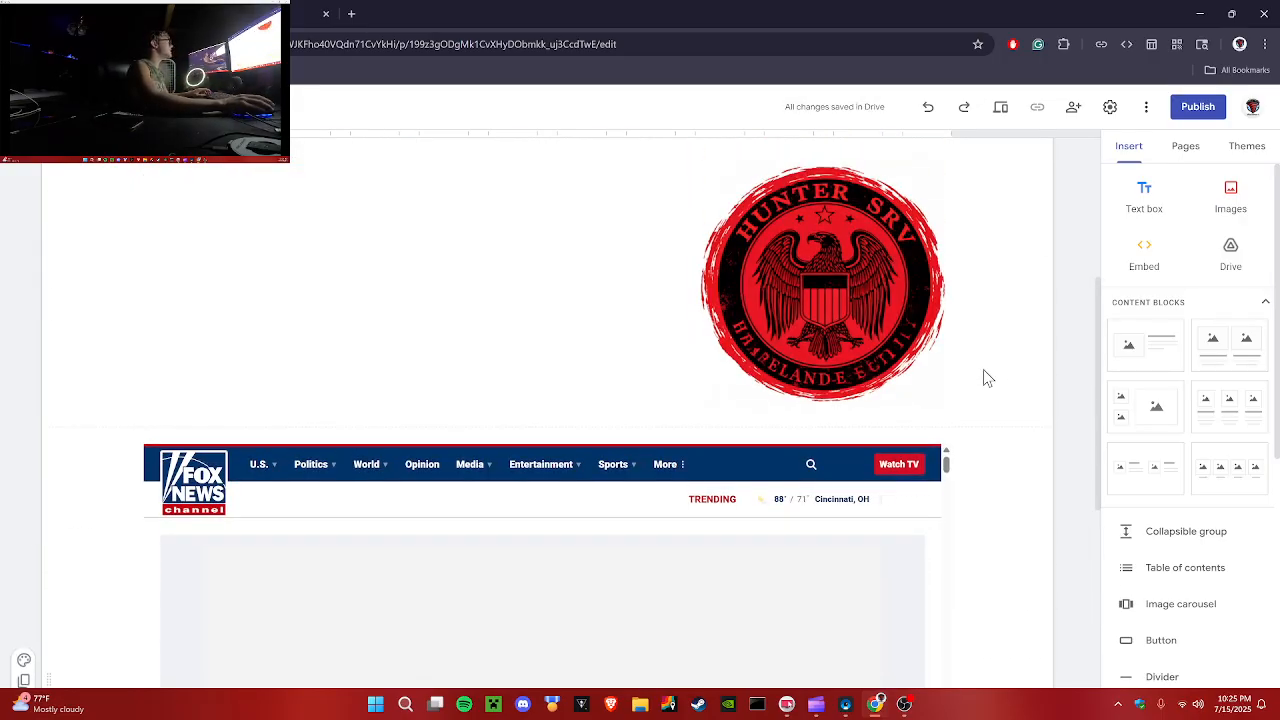
{"action": "scroll", "coordinate": [985, 372], "scroll_direction": "down", "scroll_amount": 3}
{"action": "scroll", "coordinate": [996, 376], "scroll_direction": "down", "scroll_amount": 1}
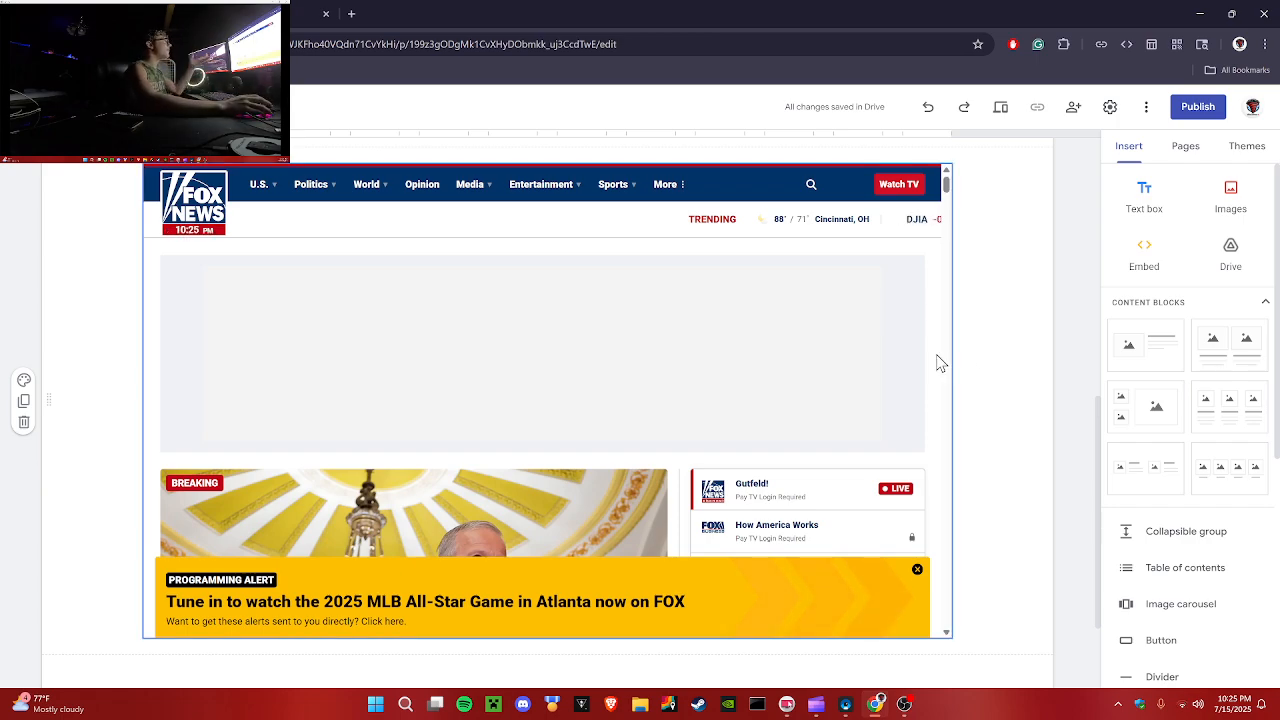
{"action": "left_click", "coordinate": [663, 324]}
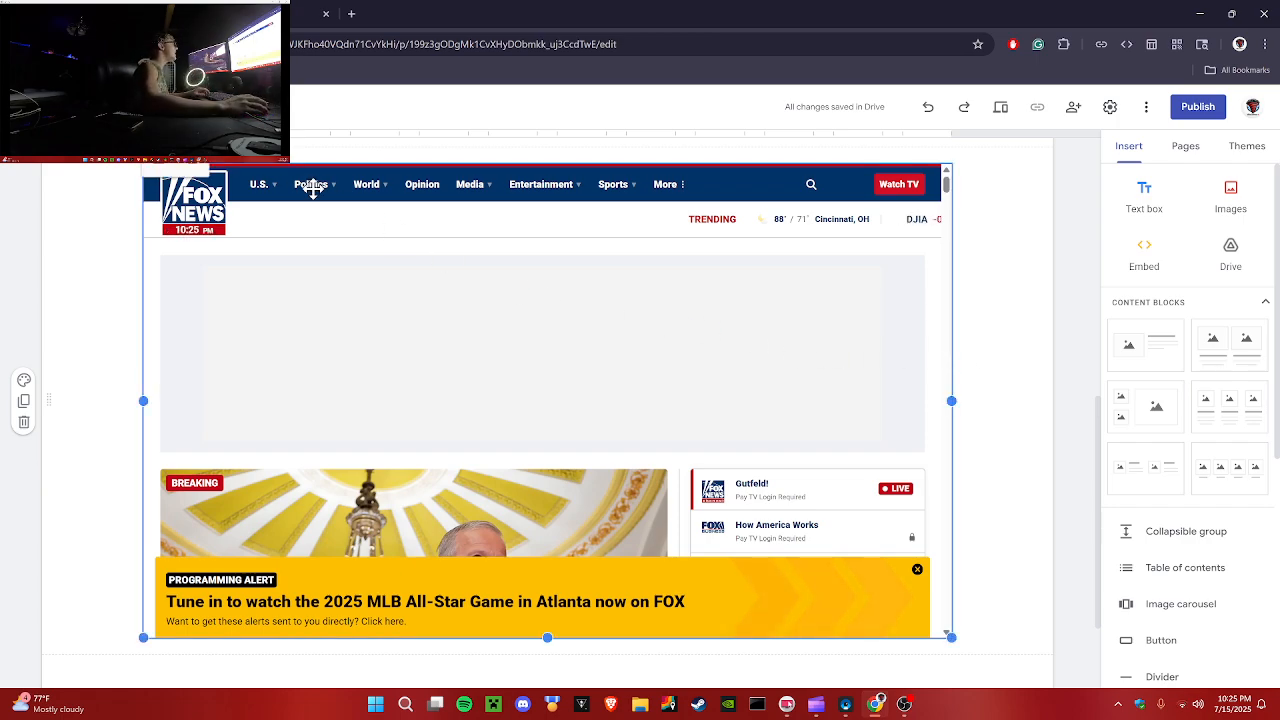
{"action": "left_click", "coordinate": [191, 167]}
{"action": "key", "text": "Delete"}
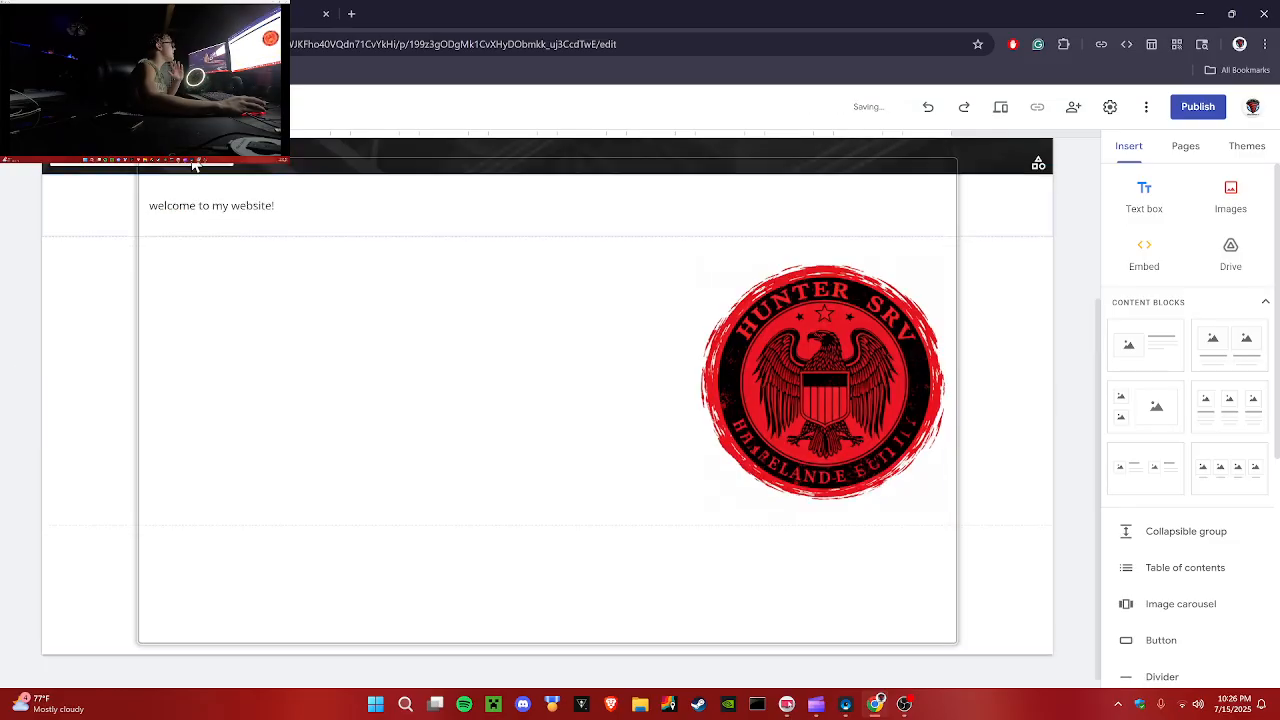
Step: Add a new page named my tools to the site
{"action": "scroll", "coordinate": [1073, 380], "scroll_direction": "up", "scroll_amount": 2}
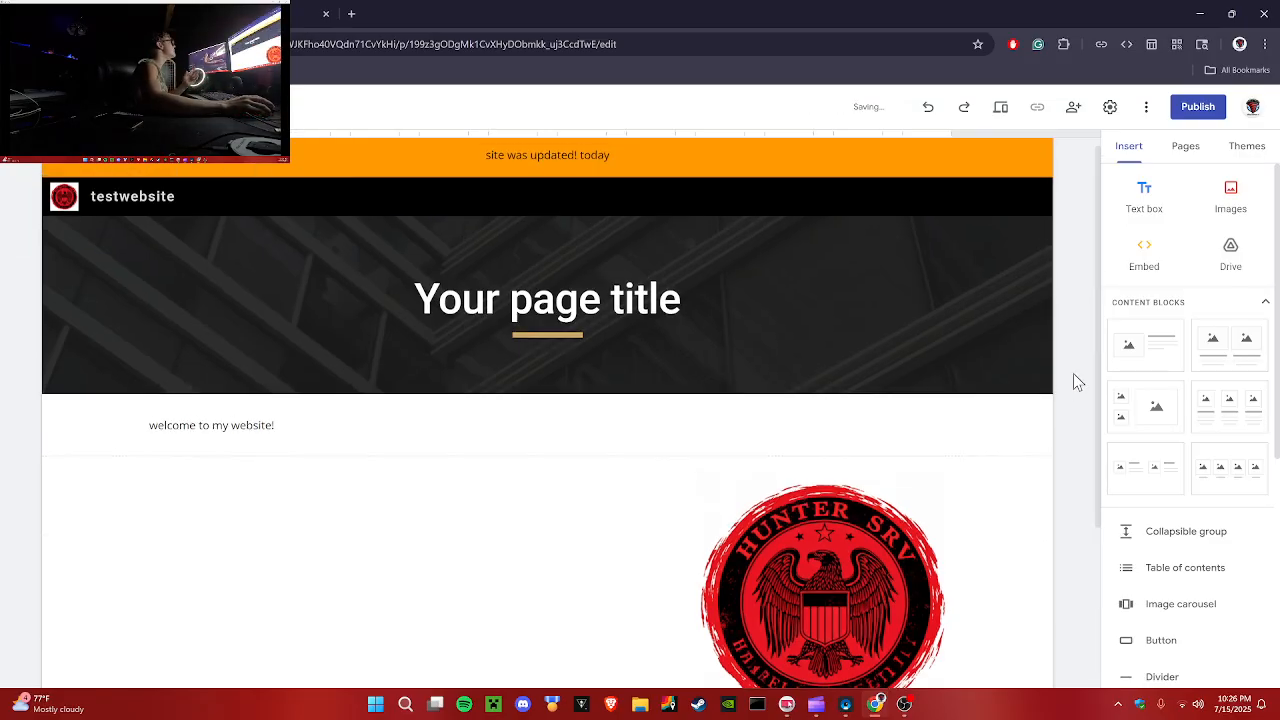
{"action": "left_click", "coordinate": [327, 15]}
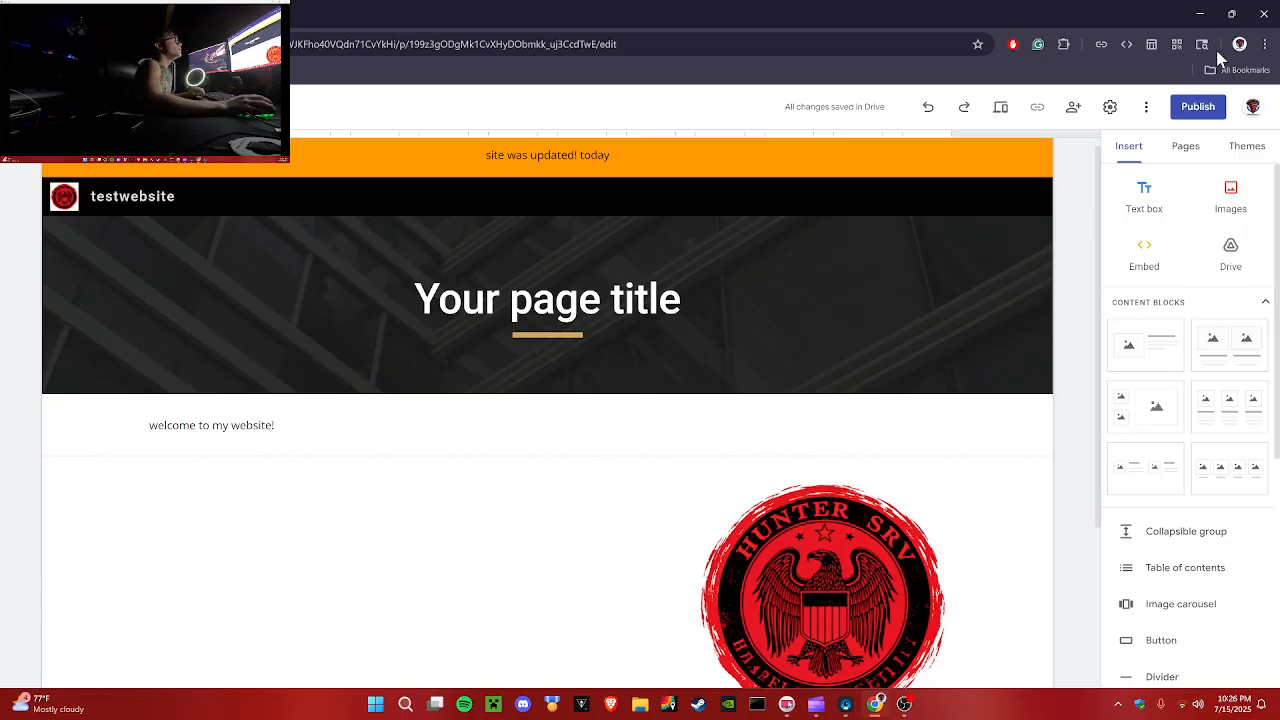
{"action": "left_click", "coordinate": [1186, 164]}
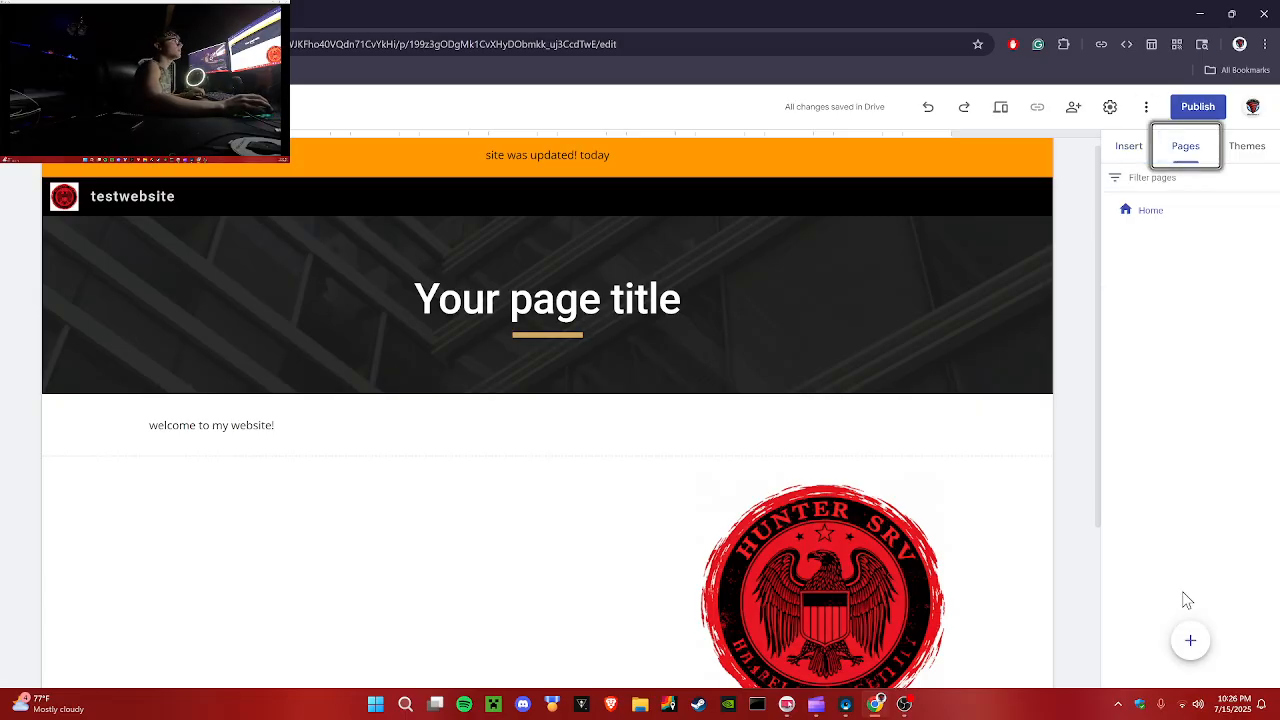
{"action": "left_click", "coordinate": [1190, 640]}
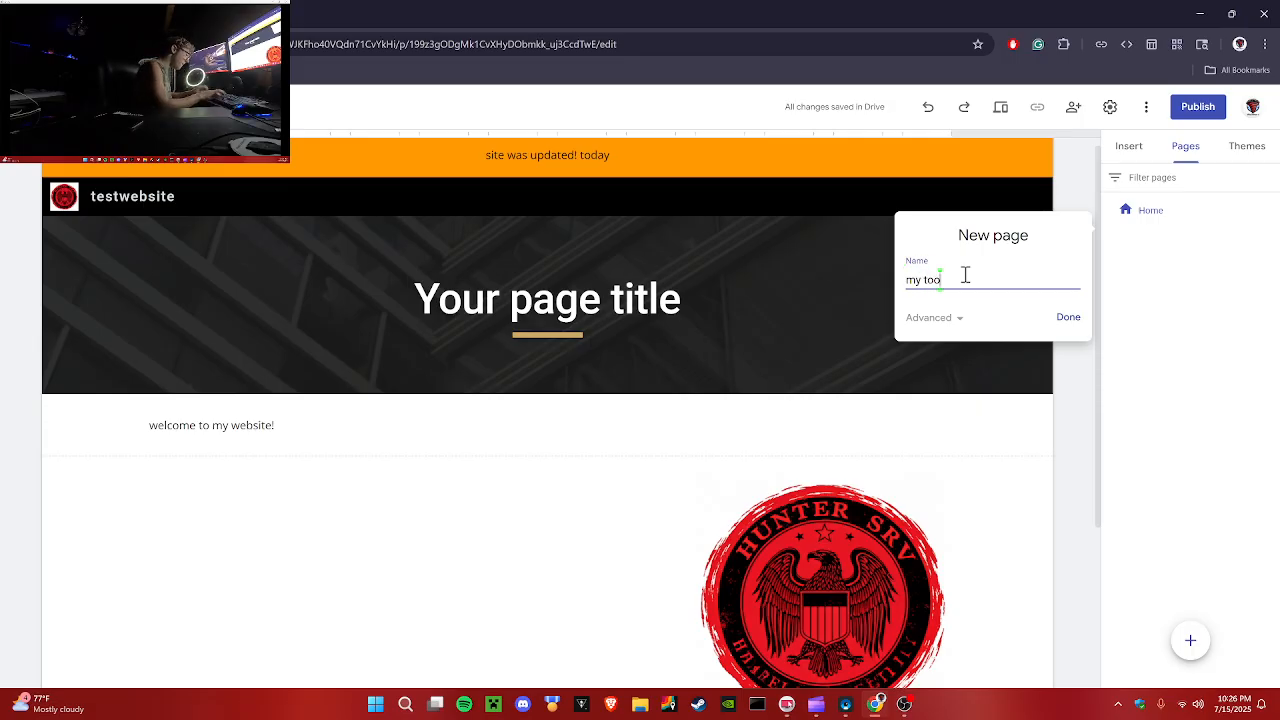
{"action": "left_click", "coordinate": [1070, 318]}
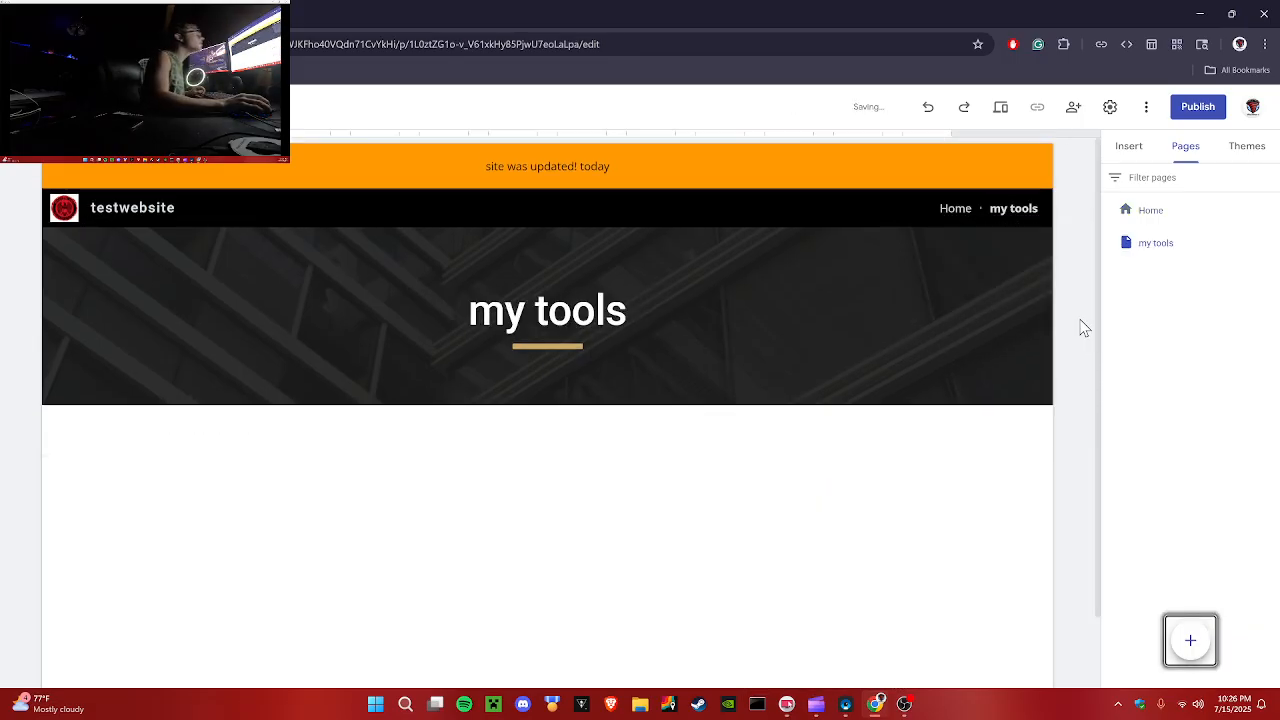
Step: Add a subpage named more tools under the my tools page
{"action": "left_click", "coordinate": [953, 212]}
{"action": "left_click", "coordinate": [1000, 214]}
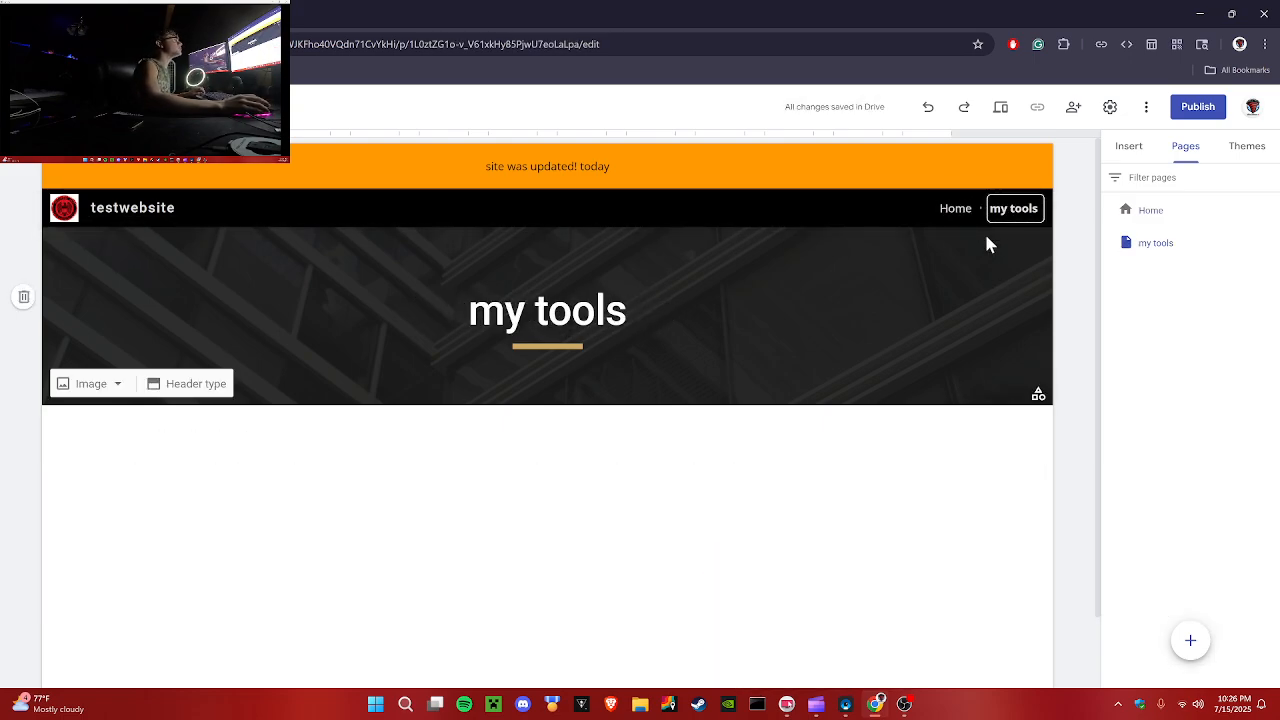
{"action": "left_click", "coordinate": [1267, 247]}
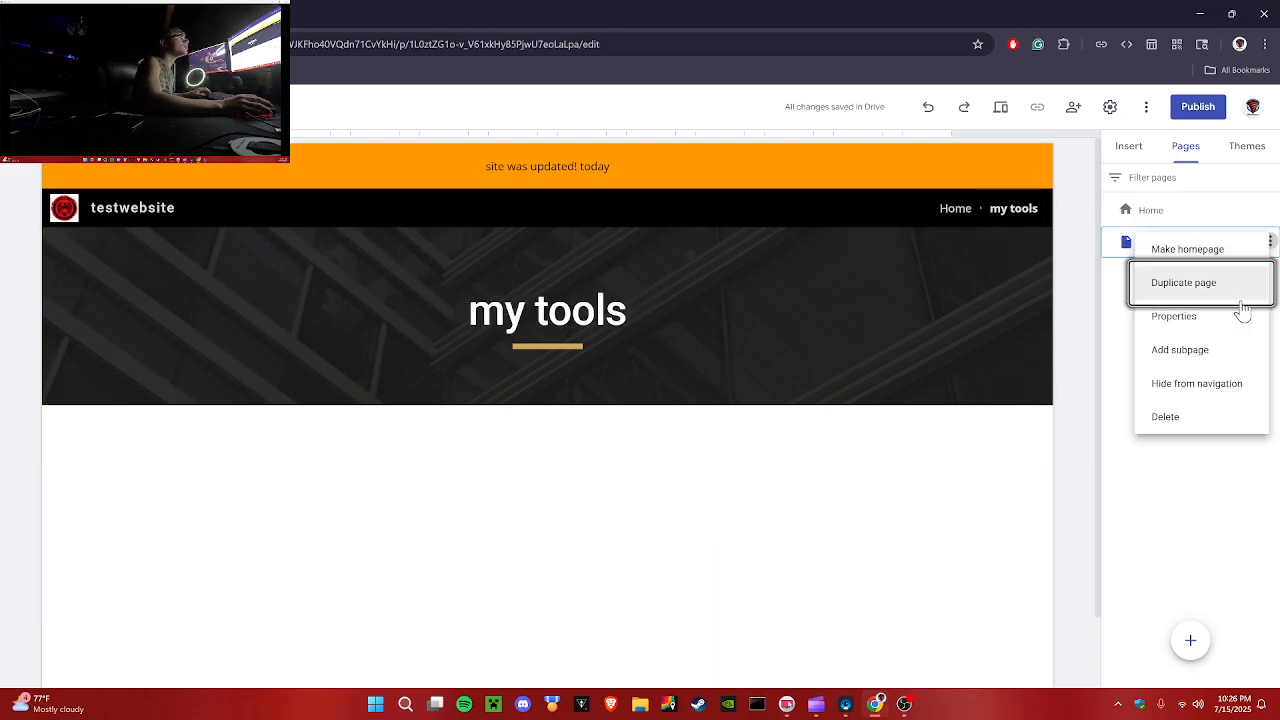
{"action": "left_click", "coordinate": [1227, 352]}
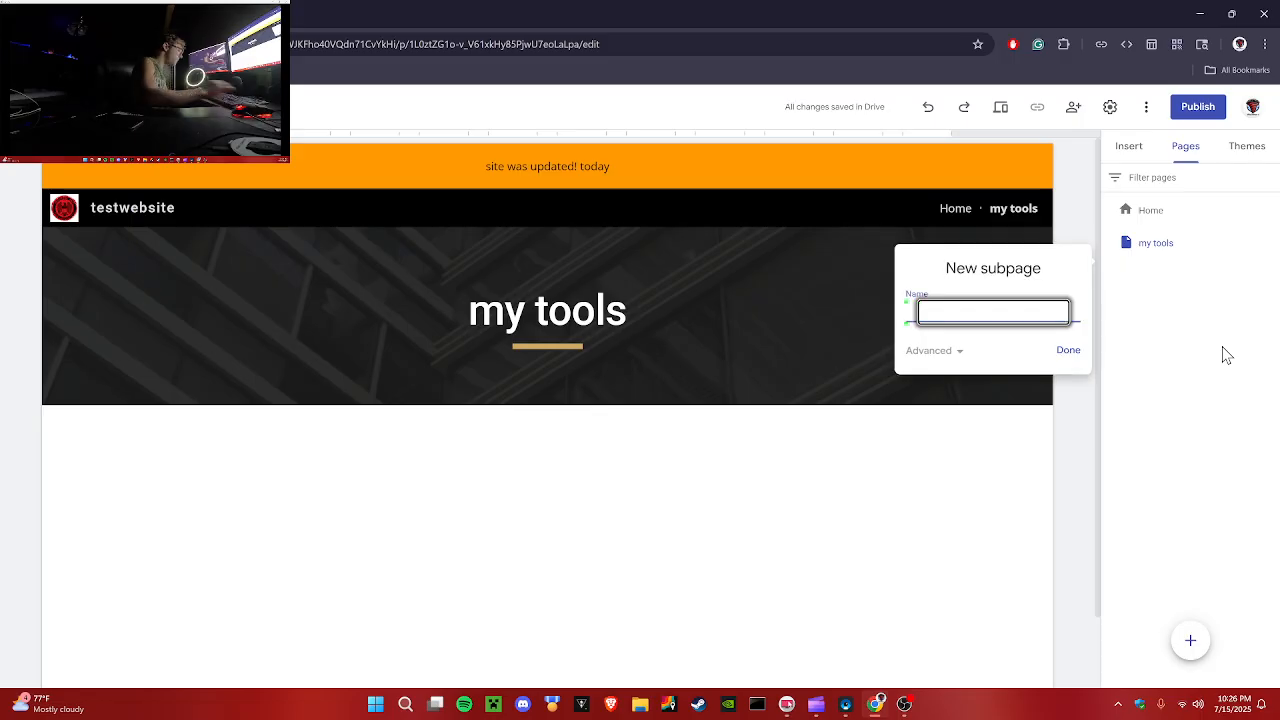
{"action": "type", "text": "m"}
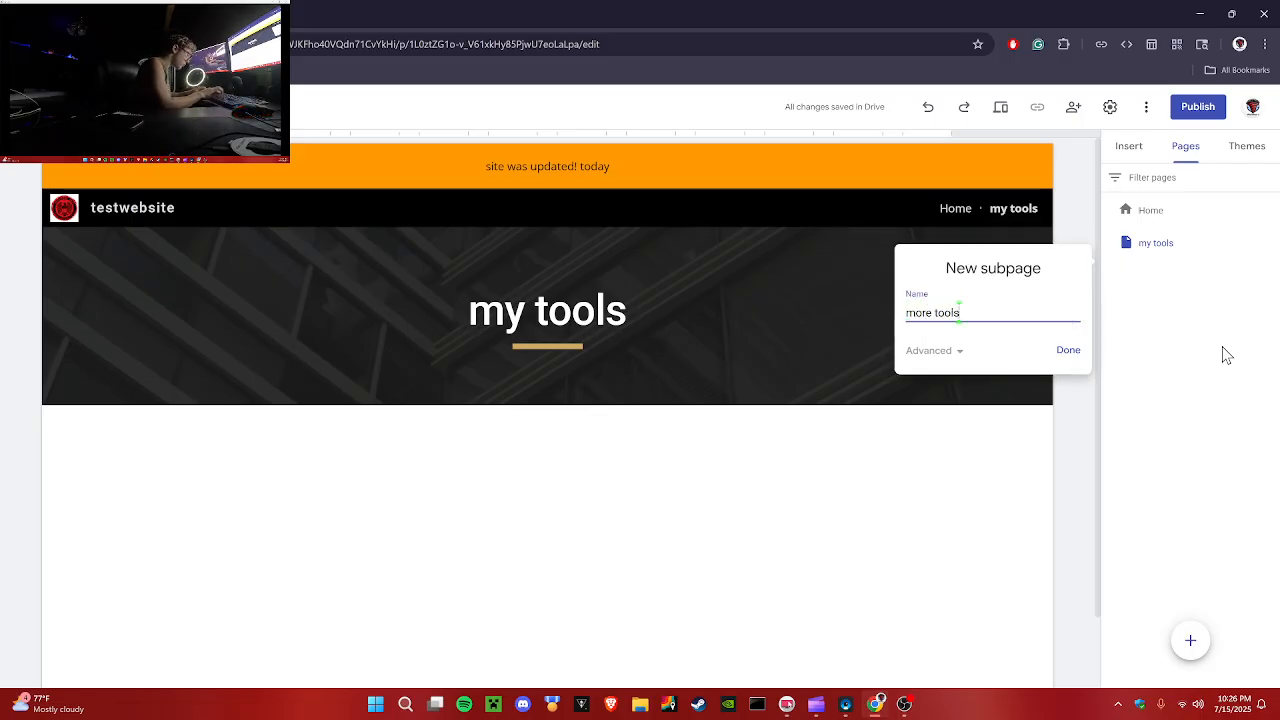
{"action": "type", "text": "ore tools"}
{"action": "left_click", "coordinate": [1068, 350]}
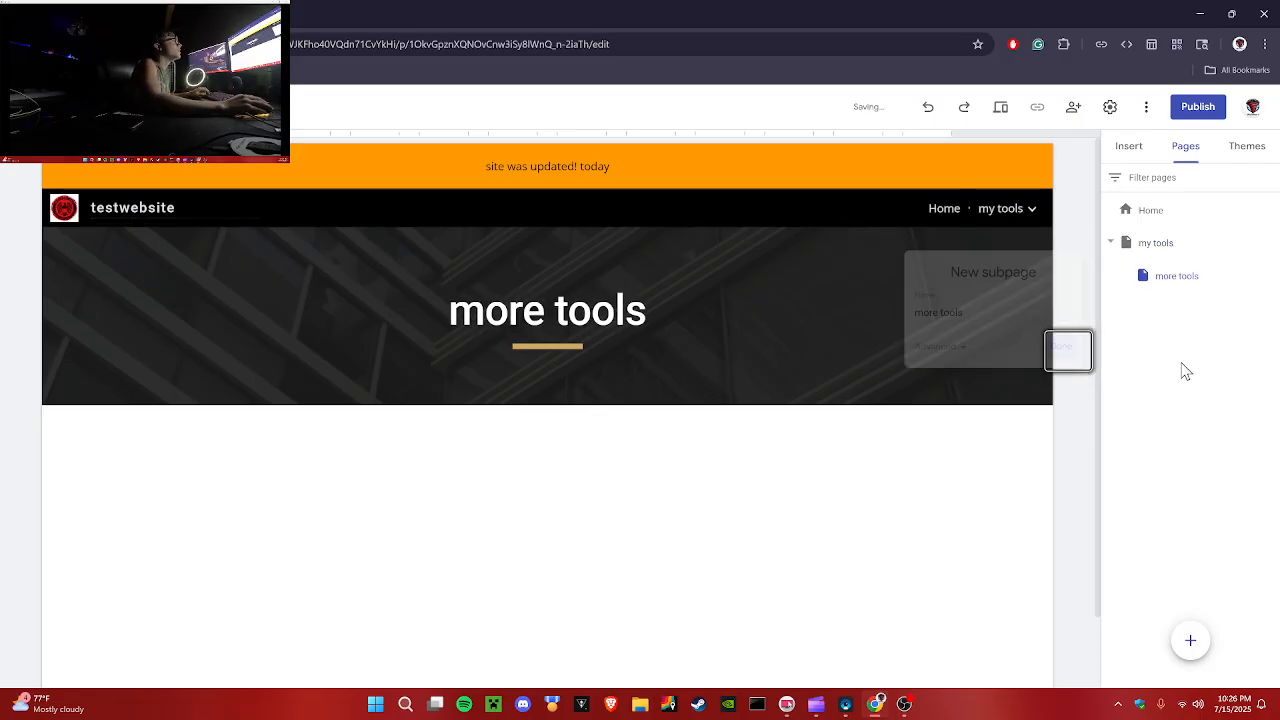
Step: Hide the more tools subpage from the site navigation
{"action": "mouse_move", "coordinate": [1016, 210]}
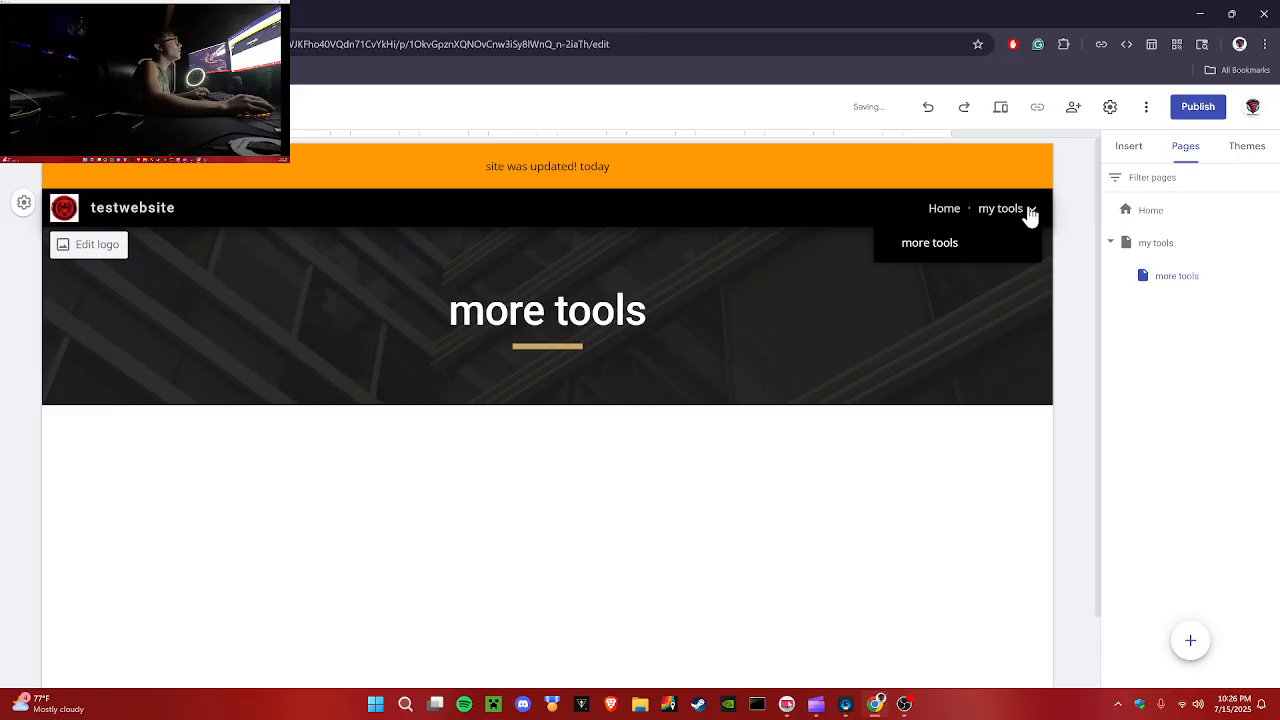
{"action": "left_click", "coordinate": [1269, 274]}
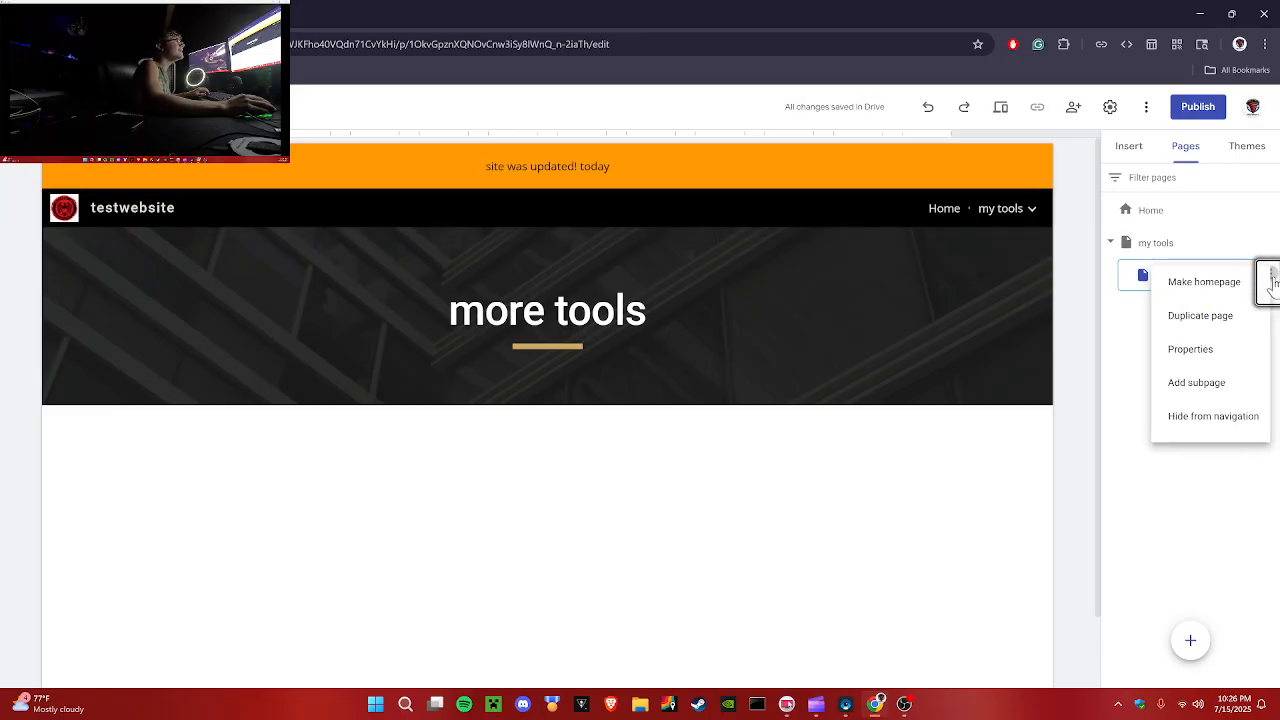
{"action": "left_click", "coordinate": [1184, 415]}
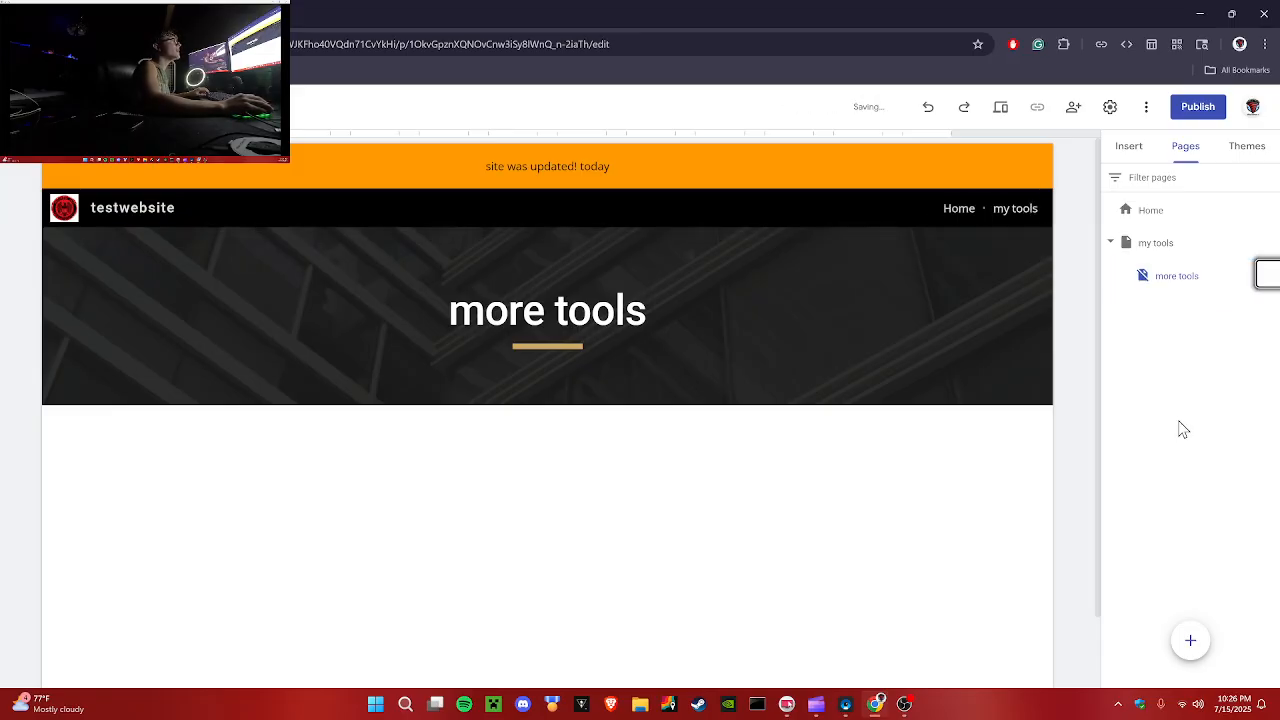
Step: Insert a button named more tools on the more tools page, linking it to the my tools page
{"action": "left_click", "coordinate": [1124, 160]}
{"action": "scroll", "coordinate": [1120, 490], "scroll_direction": "down", "scroll_amount": 1}
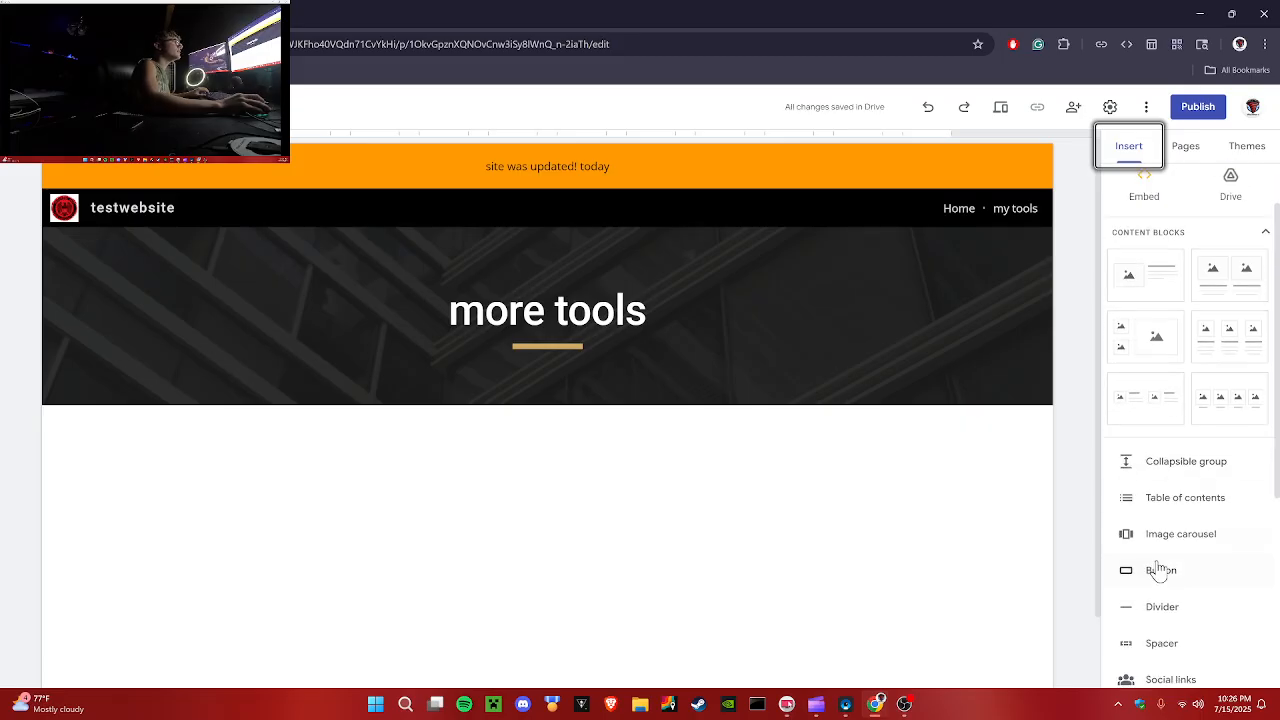
{"action": "left_click", "coordinate": [1161, 570]}
{"action": "type", "text": "more tools"}
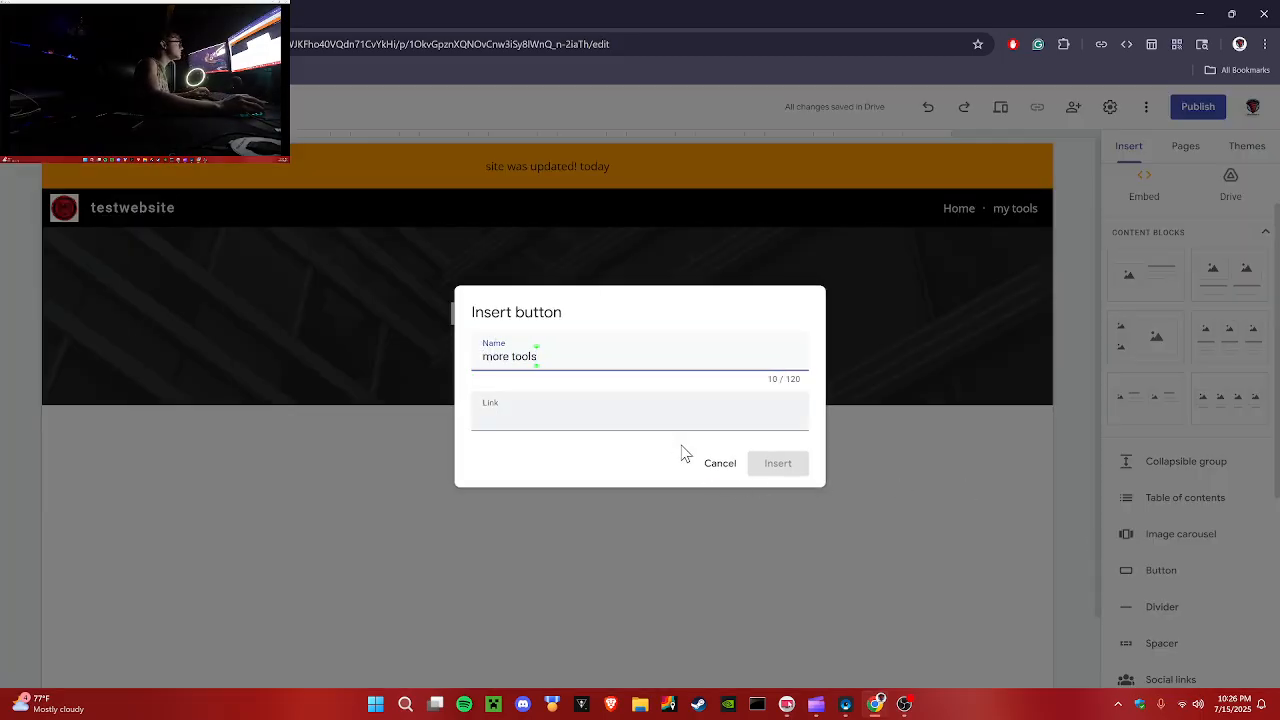
{"action": "left_click", "coordinate": [600, 415]}
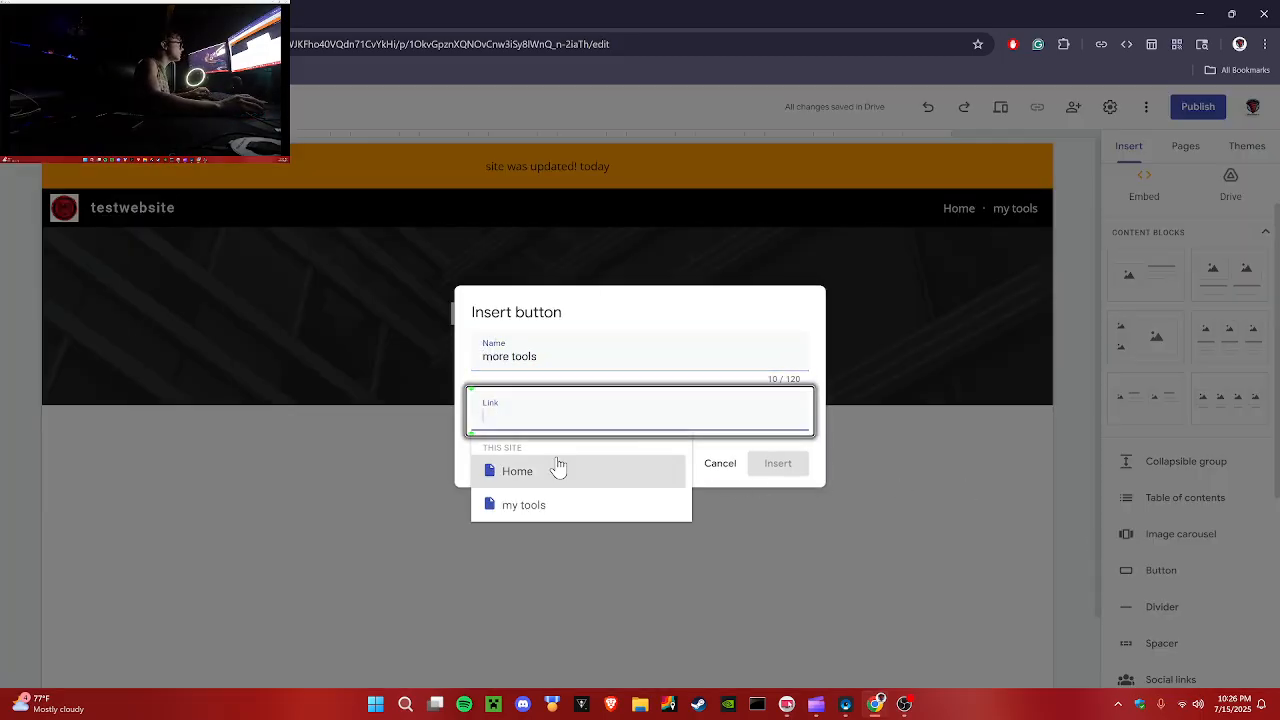
{"action": "left_click", "coordinate": [551, 503]}
{"action": "left_click", "coordinate": [770, 466]}
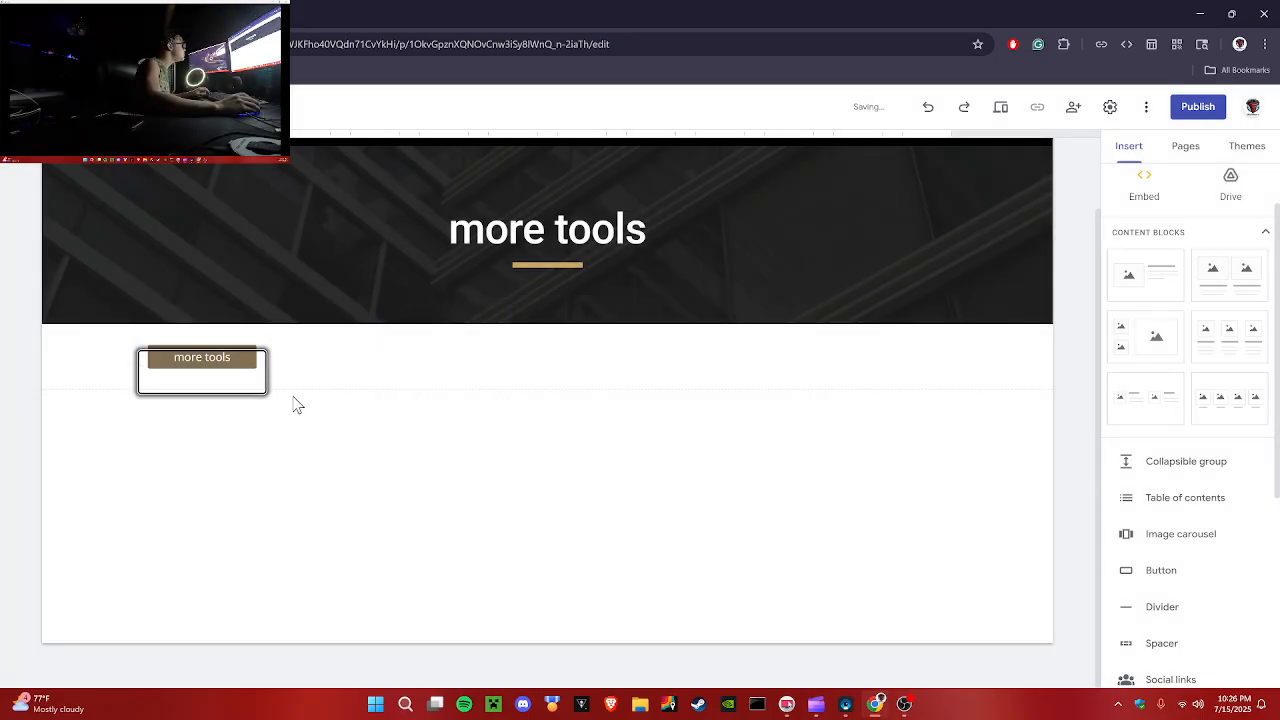
{"action": "left_click", "coordinate": [443, 454]}
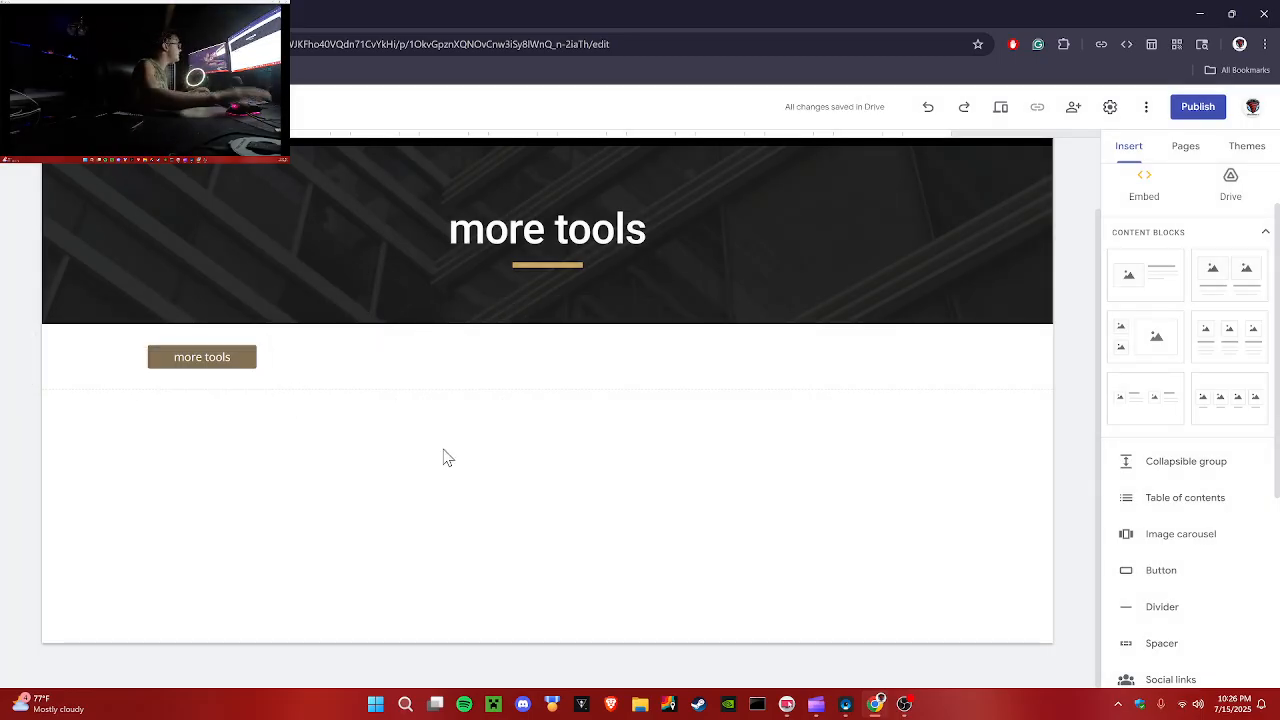
{"action": "scroll", "coordinate": [214, 423], "scroll_direction": "up", "scroll_amount": 1}
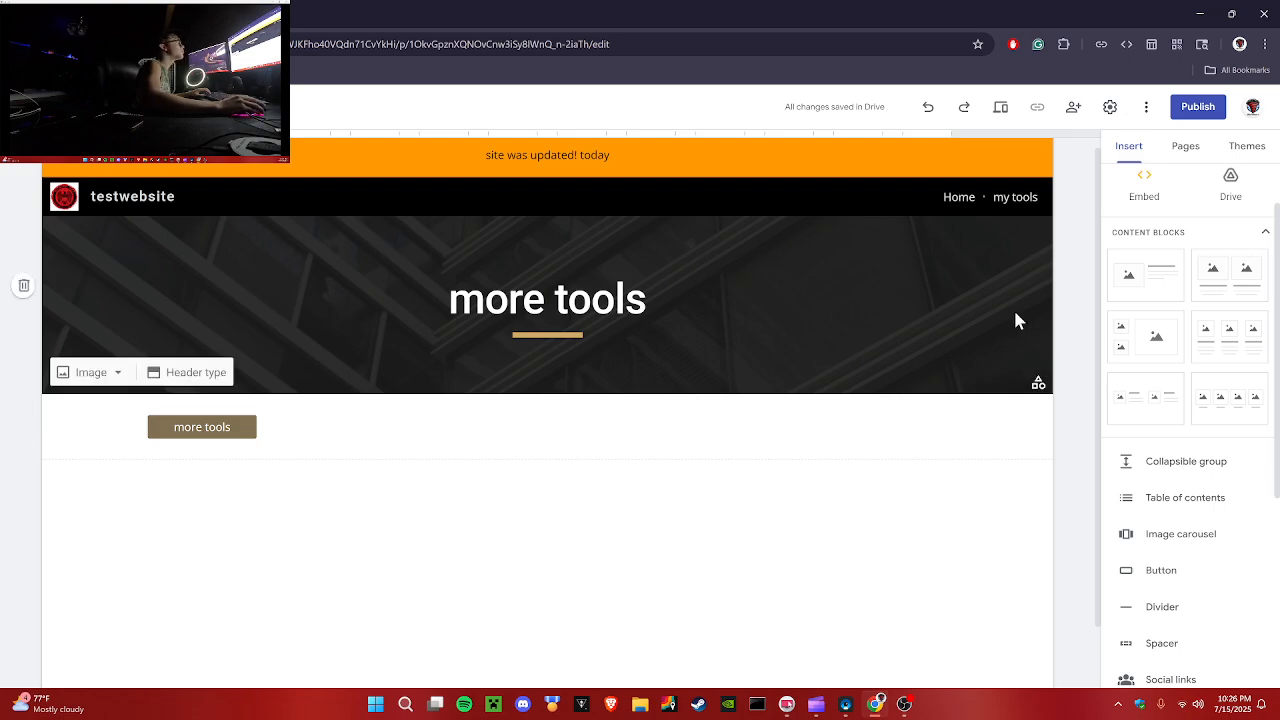
{"action": "left_click", "coordinate": [1185, 146]}
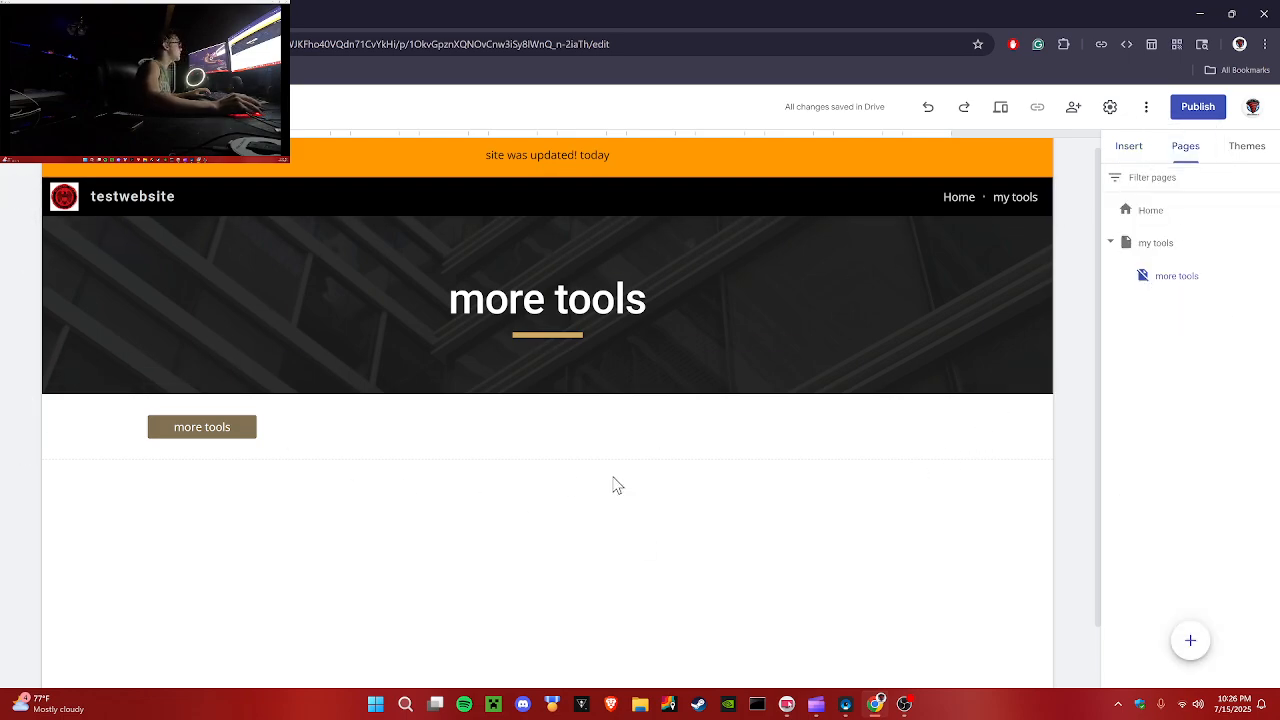
{"action": "left_click", "coordinate": [1130, 148]}
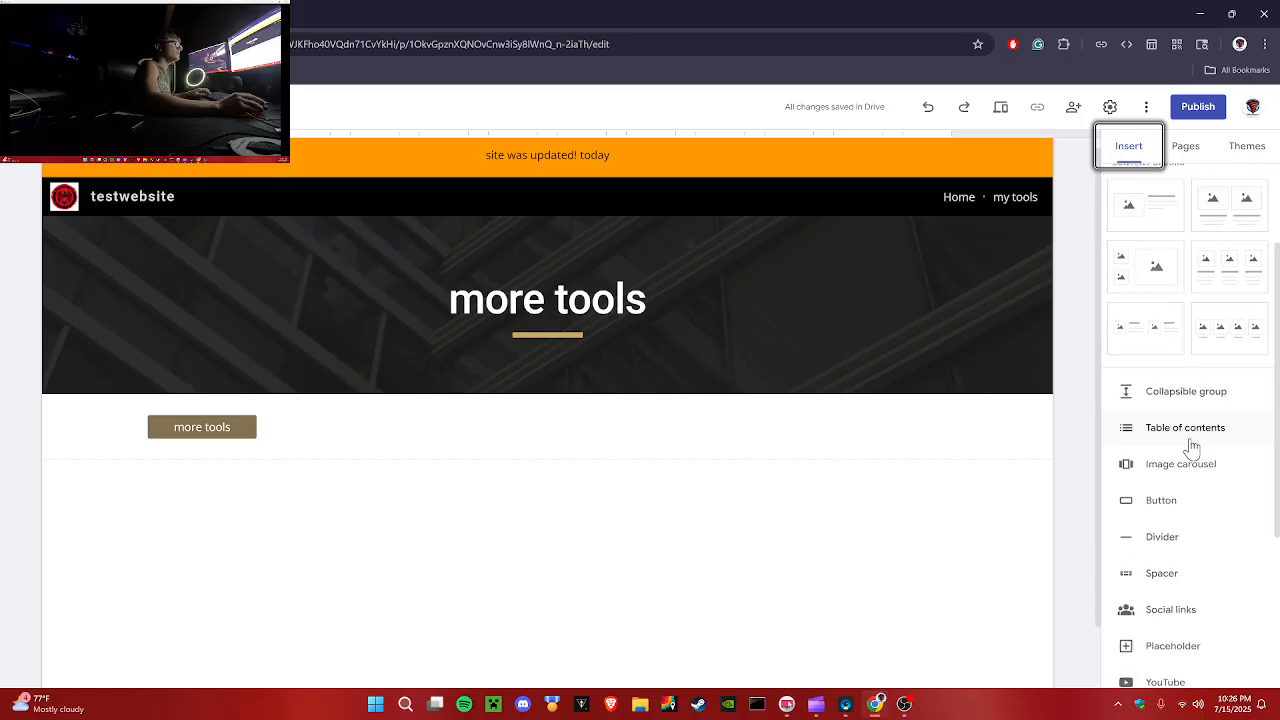
{"action": "scroll", "coordinate": [1195, 460], "scroll_direction": "down", "scroll_amount": 2}
{"action": "left_click", "coordinate": [1187, 543]}
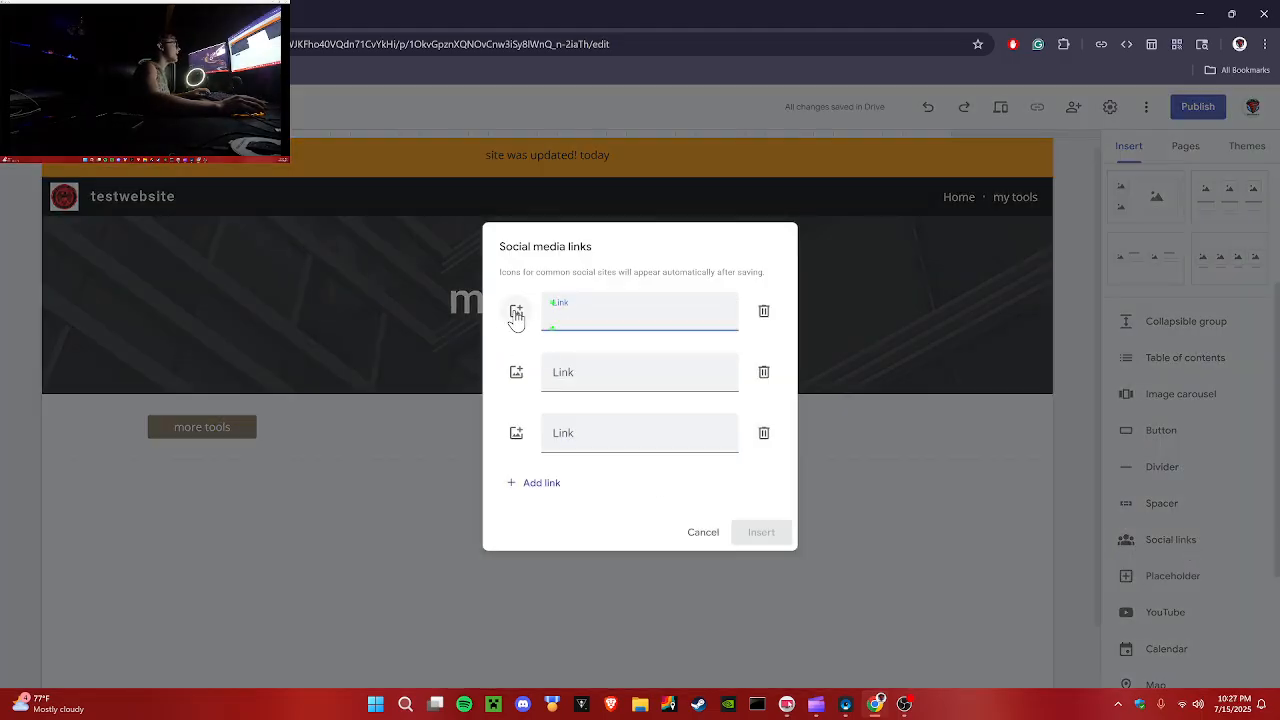
{"action": "left_click", "coordinate": [639, 378]}
{"action": "left_click", "coordinate": [682, 432]}
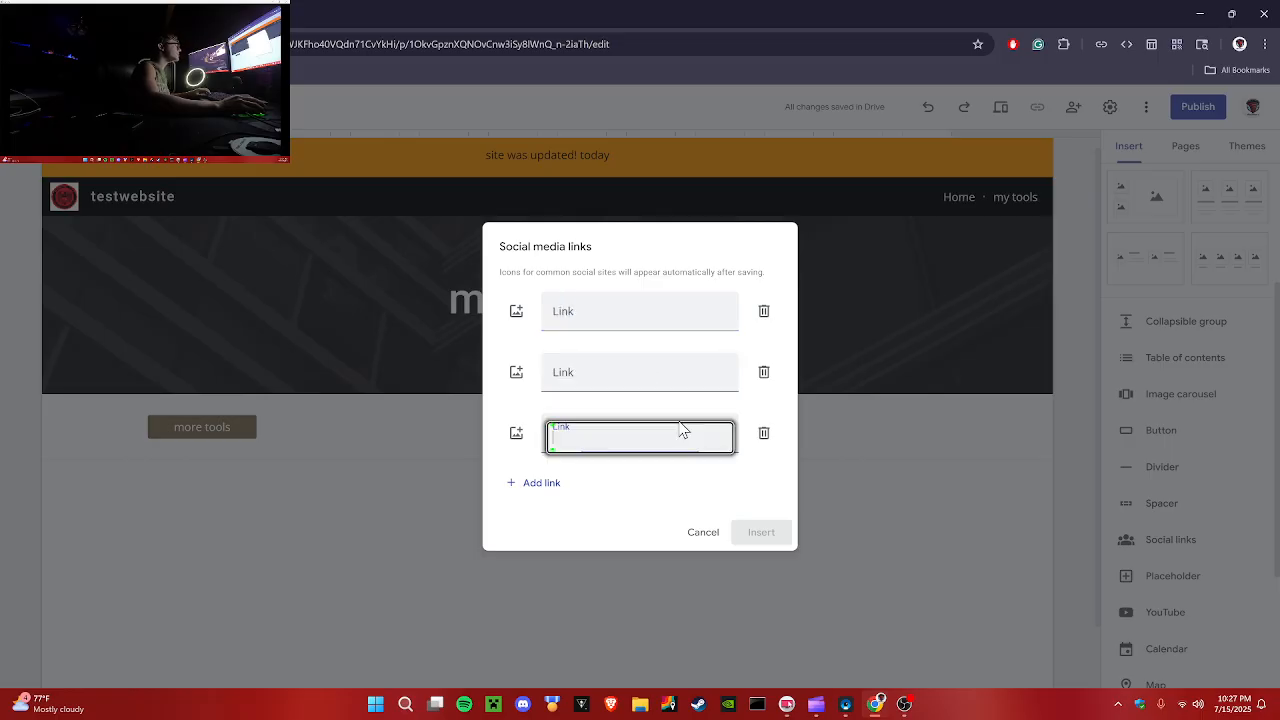
{"action": "left_click_drag", "start_coordinate": [501, 265], "coordinate": [732, 265]}
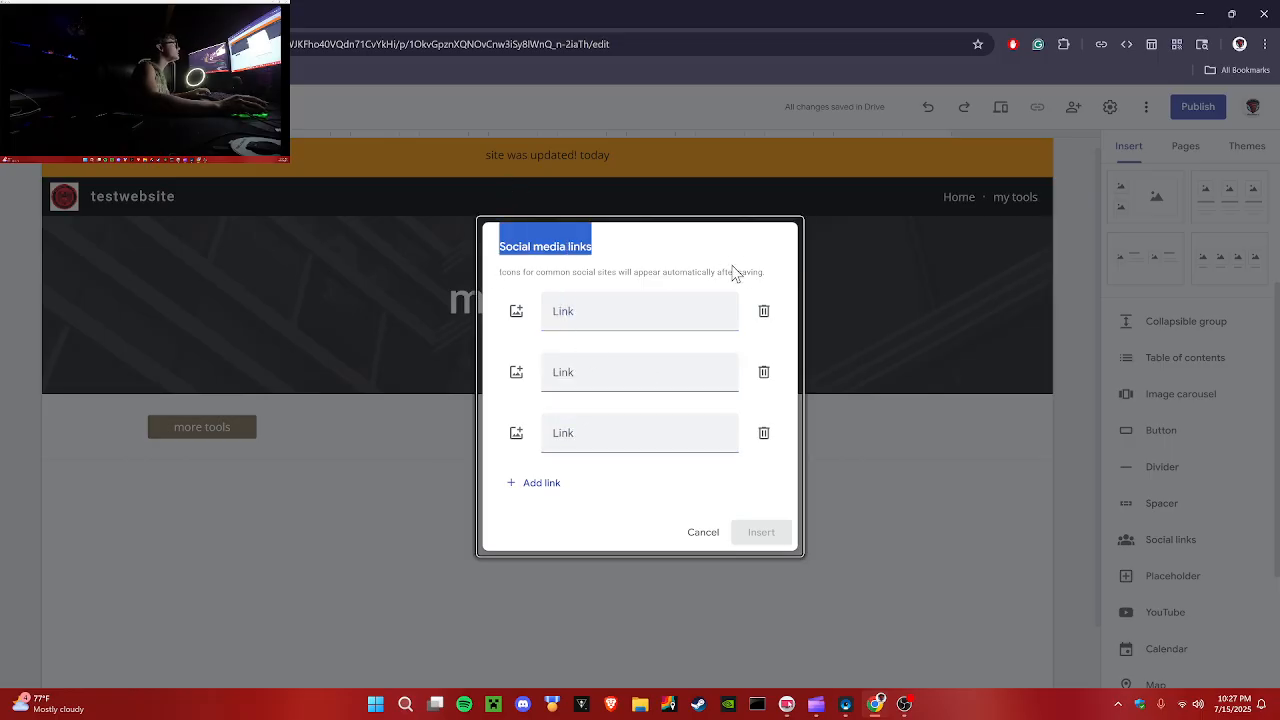
{"action": "left_click", "coordinate": [710, 534]}
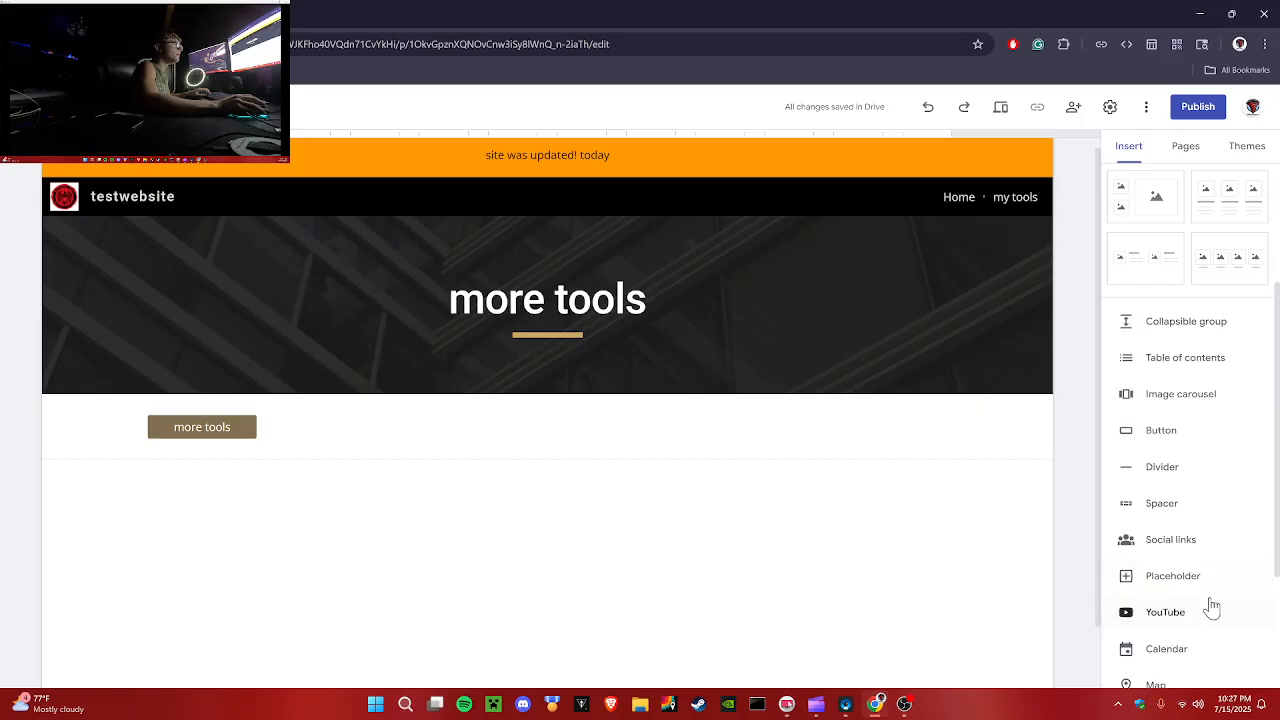
Step: Insert the Mr. bones welcome you YouTube video from the channel onto the more tools page
{"action": "left_click", "coordinate": [1153, 620]}
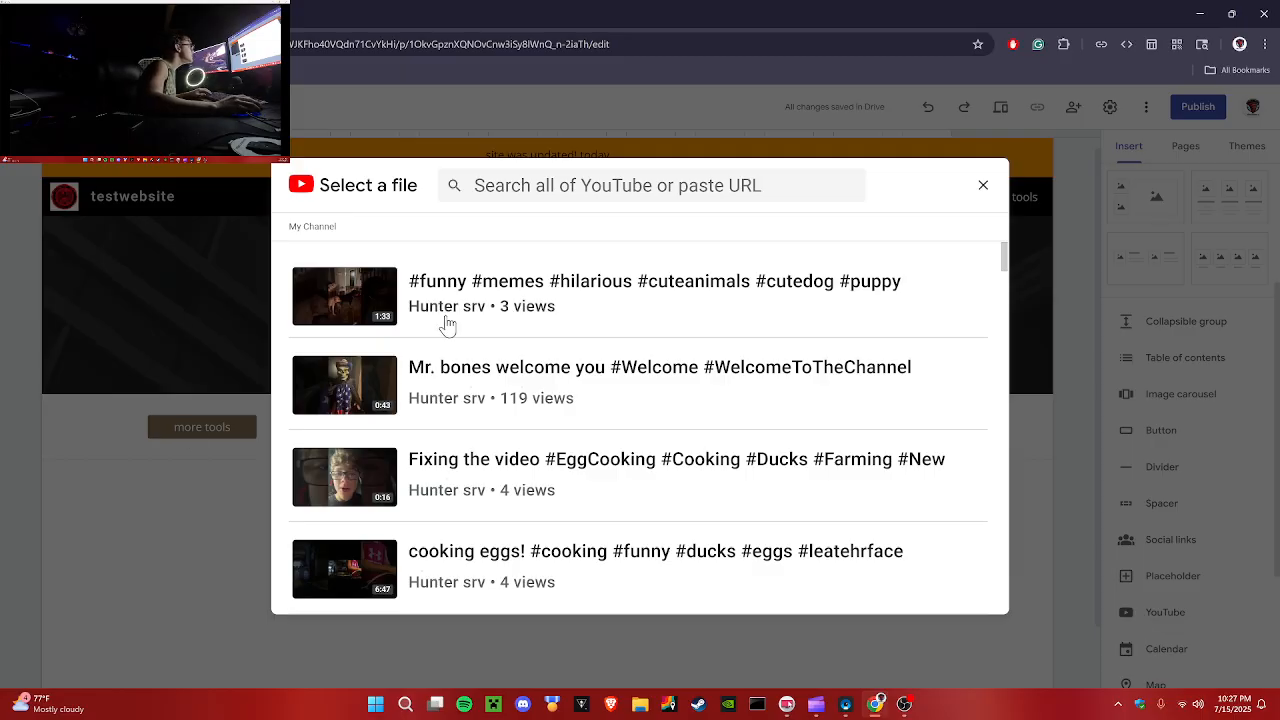
{"action": "left_click", "coordinate": [324, 387]}
{"action": "left_click", "coordinate": [962, 595]}
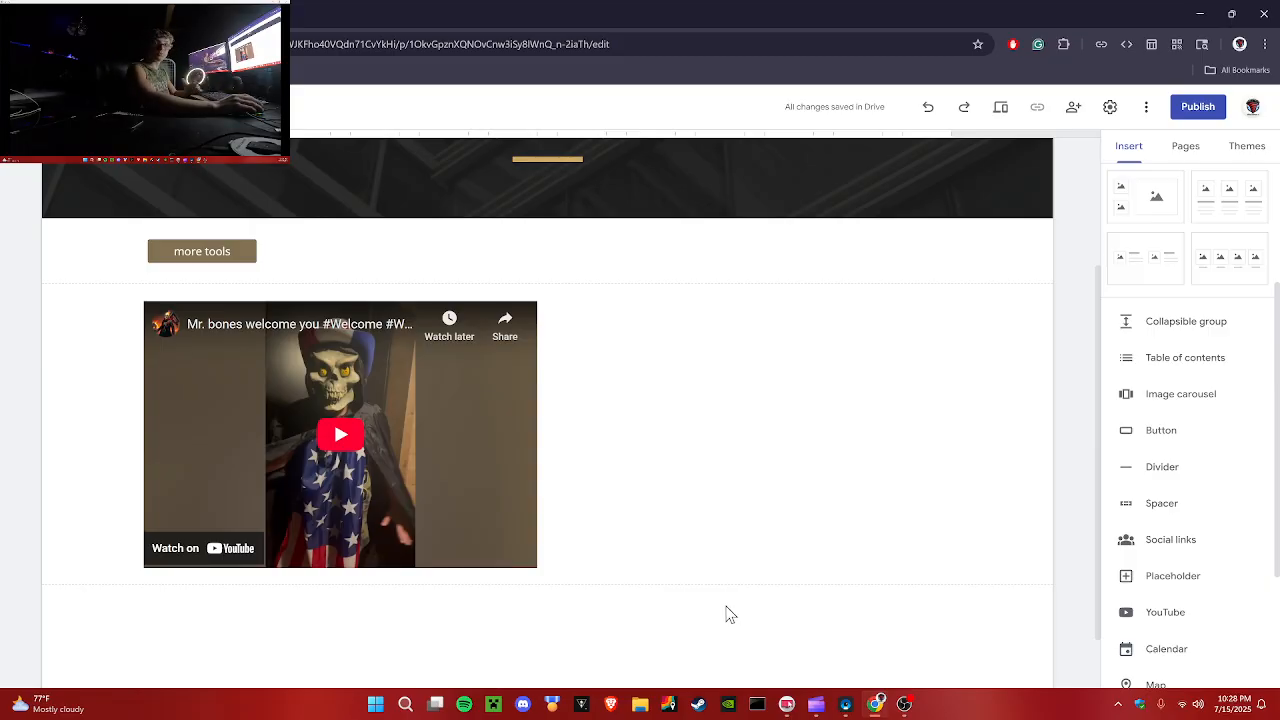
{"action": "scroll", "coordinate": [730, 615], "scroll_direction": "up", "scroll_amount": 2}
{"action": "scroll", "coordinate": [1240, 443], "scroll_direction": "up", "scroll_amount": 3}
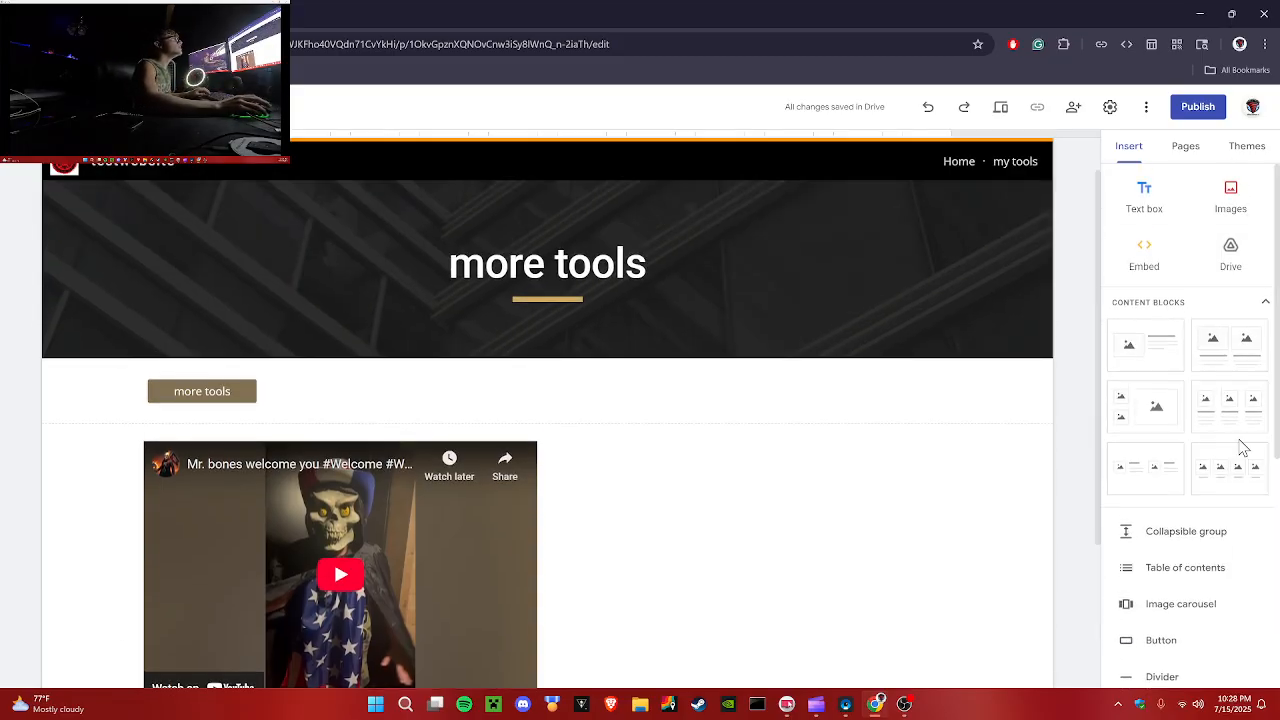
{"action": "left_click", "coordinate": [1231, 272]}
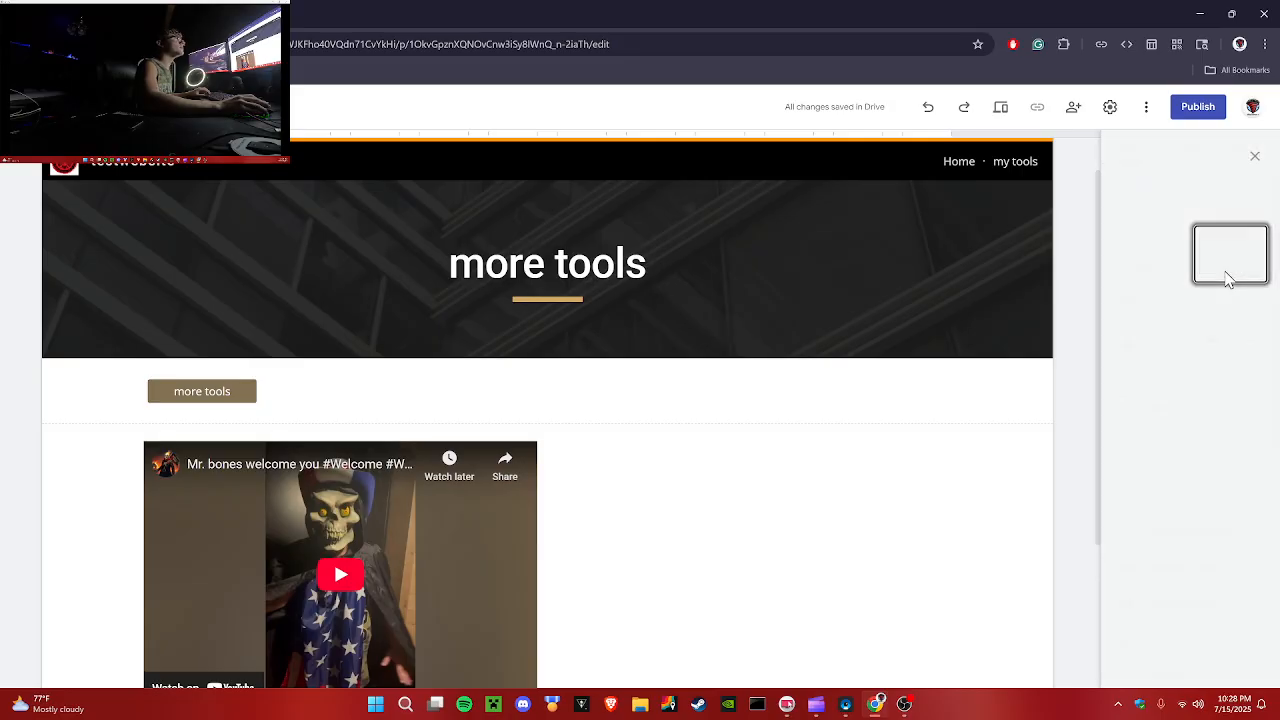
{"action": "left_click", "coordinate": [1257, 152]}
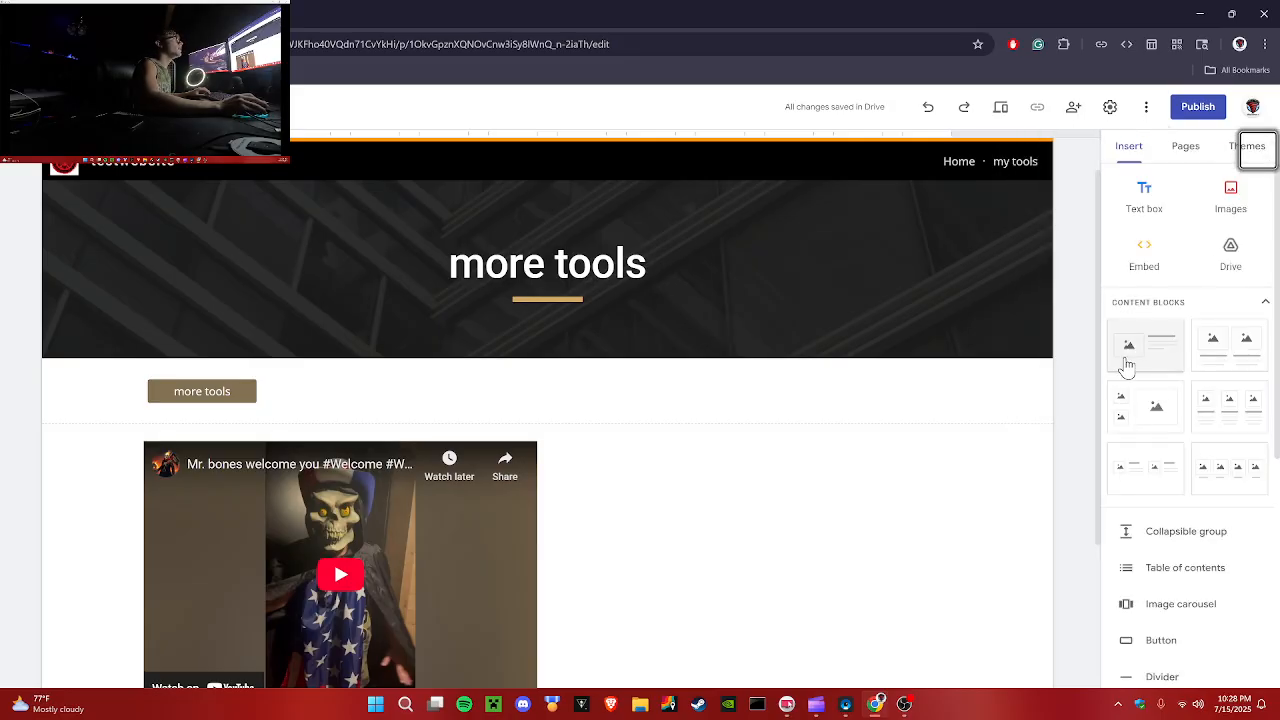
{"action": "scroll", "coordinate": [1076, 360], "scroll_direction": "down", "scroll_amount": 2}
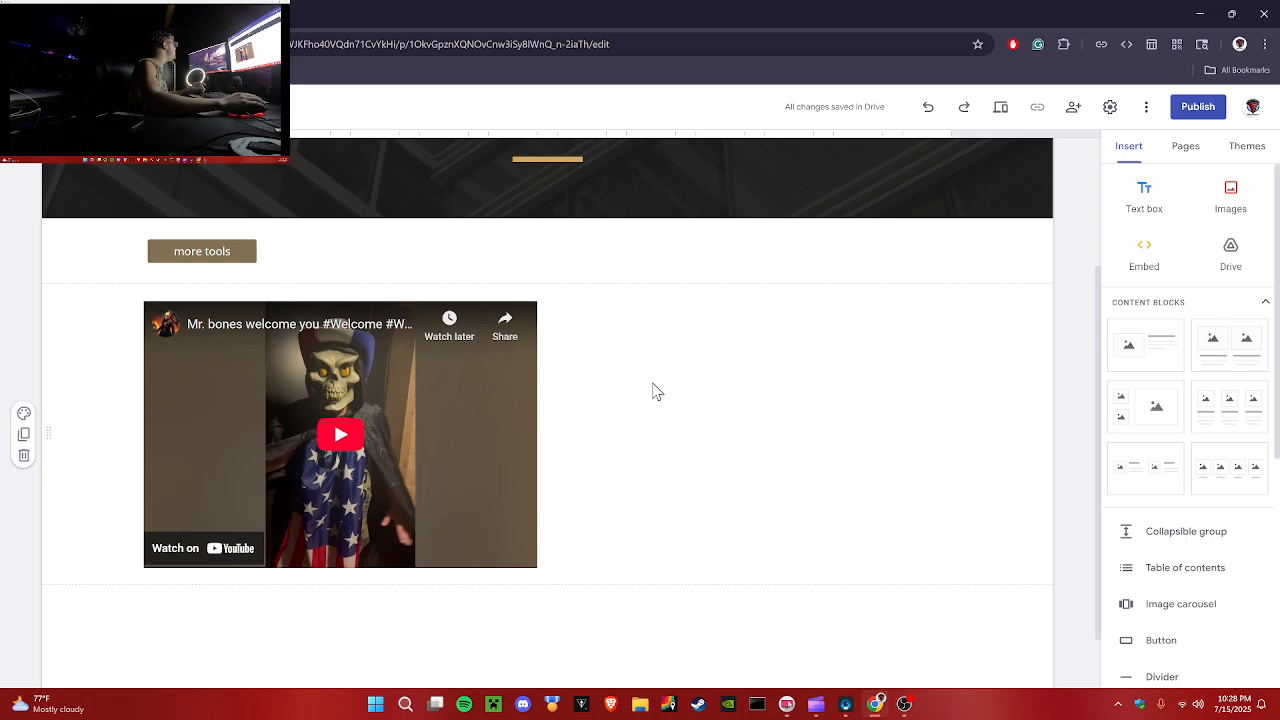
Step: Insert the grillen for the 4th YouTube video and place it beside the Mr. bones video in the same section
{"action": "left_click", "coordinate": [463, 345]}
{"action": "left_click", "coordinate": [575, 389]}
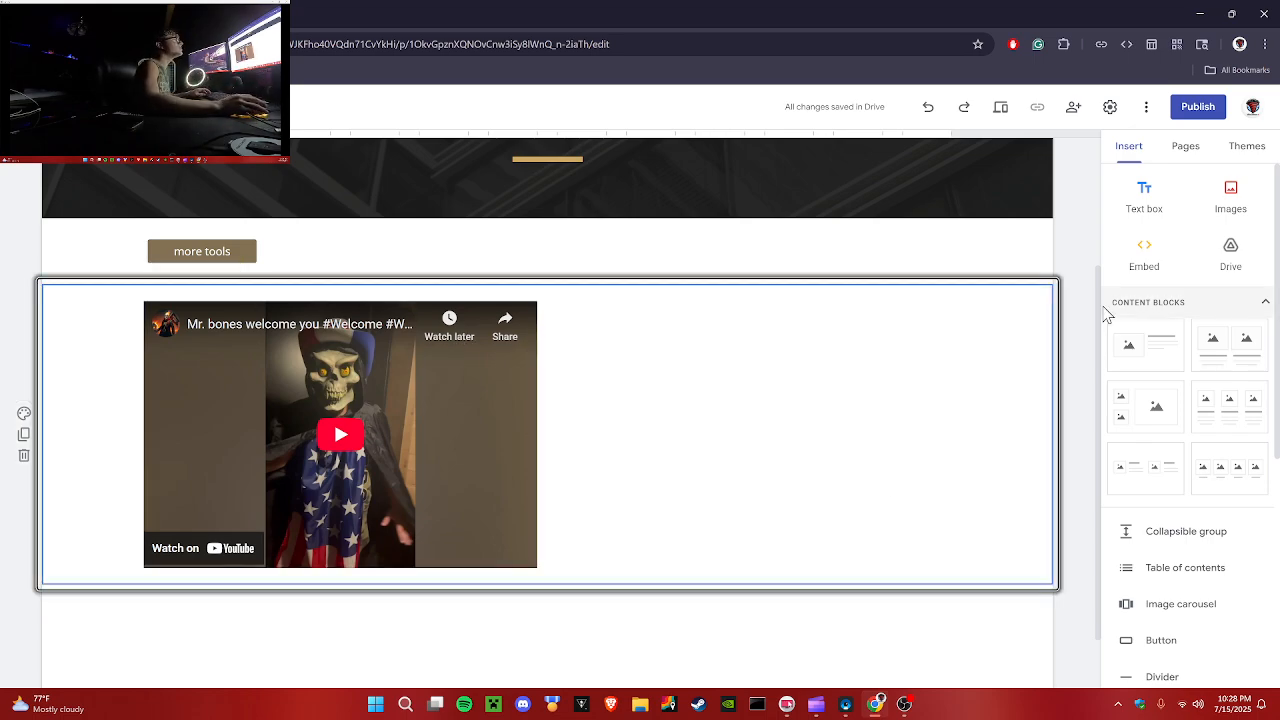
{"action": "scroll", "coordinate": [1180, 630], "scroll_direction": "down", "scroll_amount": 3}
{"action": "left_click", "coordinate": [1162, 612]}
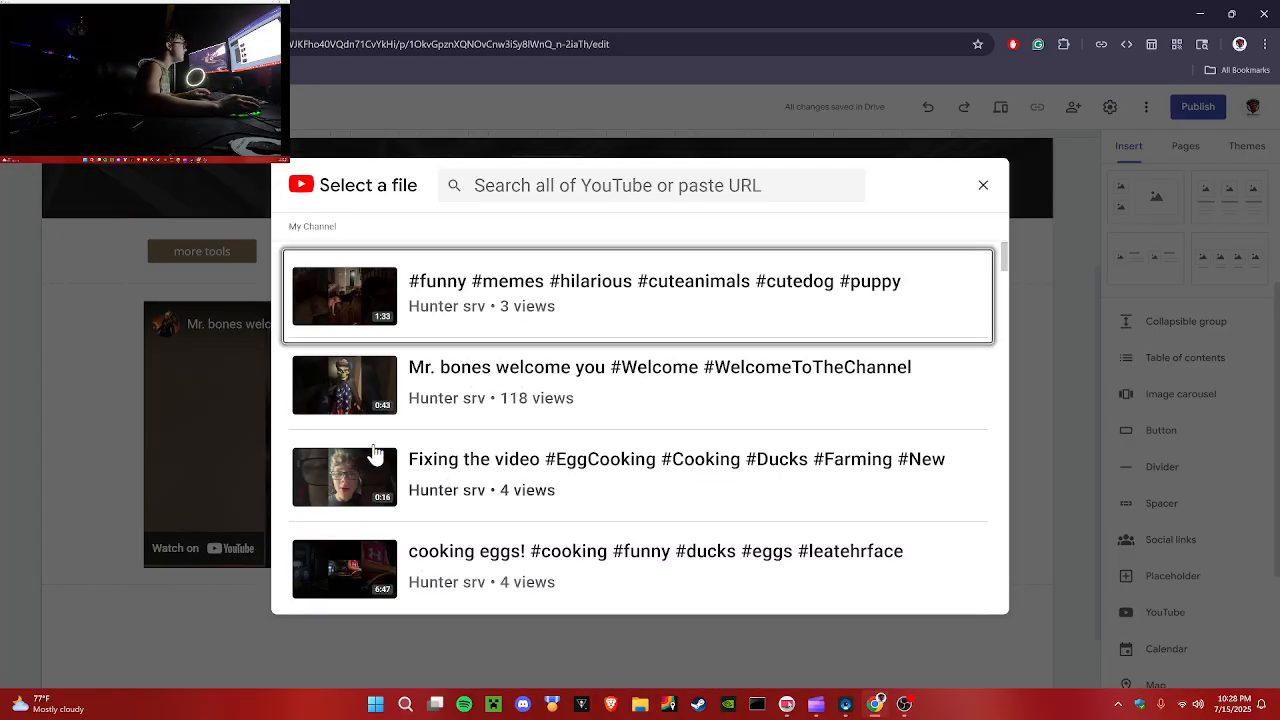
{"action": "scroll", "coordinate": [374, 457], "scroll_direction": "down", "scroll_amount": 3}
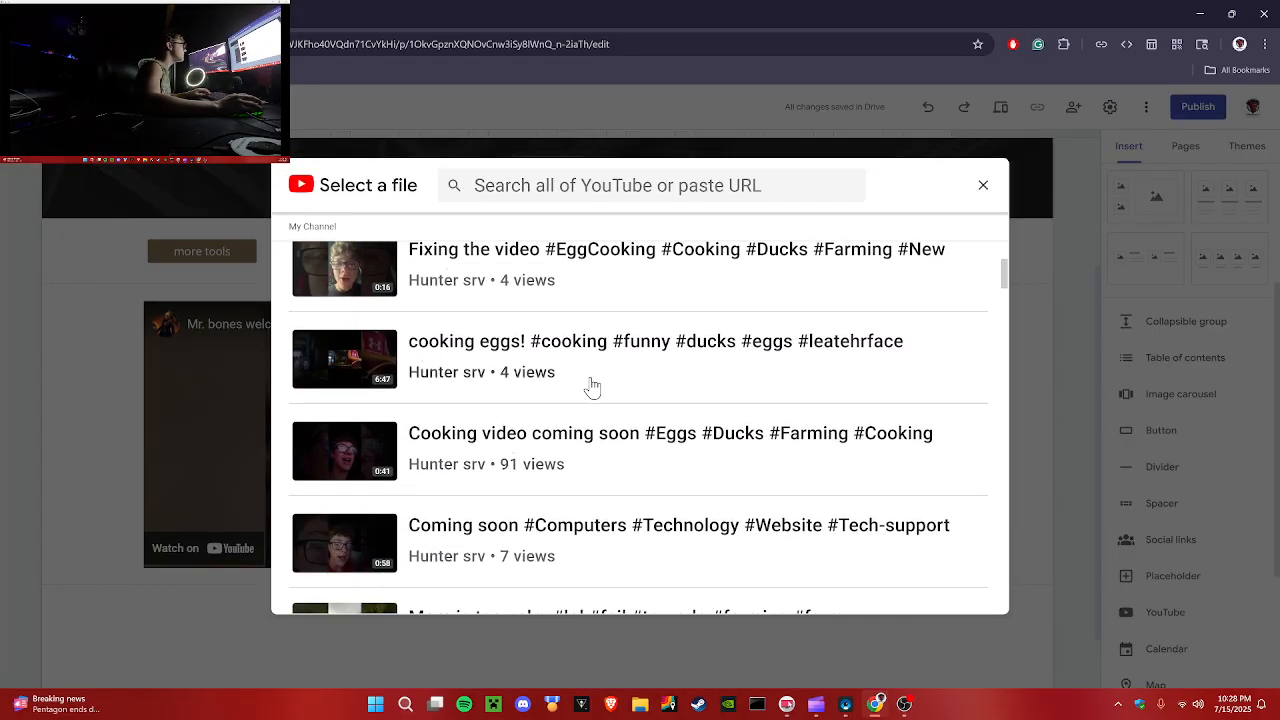
{"action": "scroll", "coordinate": [646, 414], "scroll_direction": "down", "scroll_amount": 4}
{"action": "scroll", "coordinate": [379, 355], "scroll_direction": "down", "scroll_amount": 3}
{"action": "left_click", "coordinate": [491, 303]}
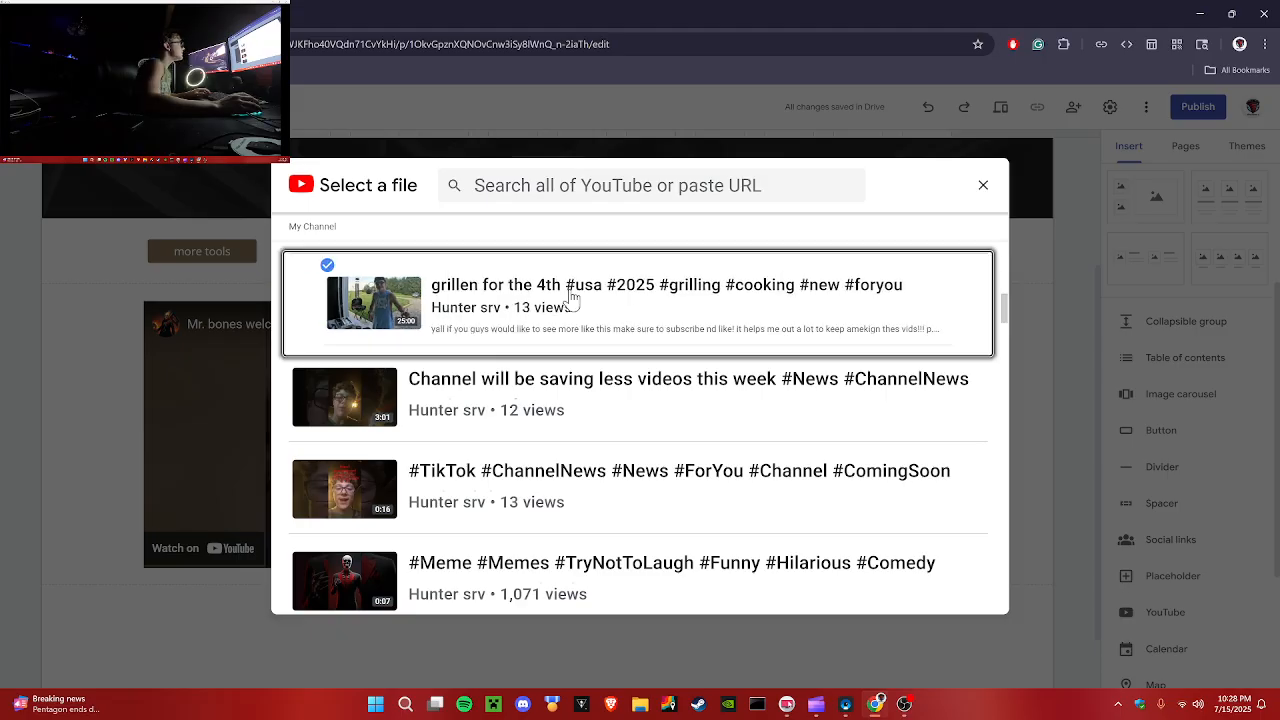
{"action": "left_click", "coordinate": [960, 594]}
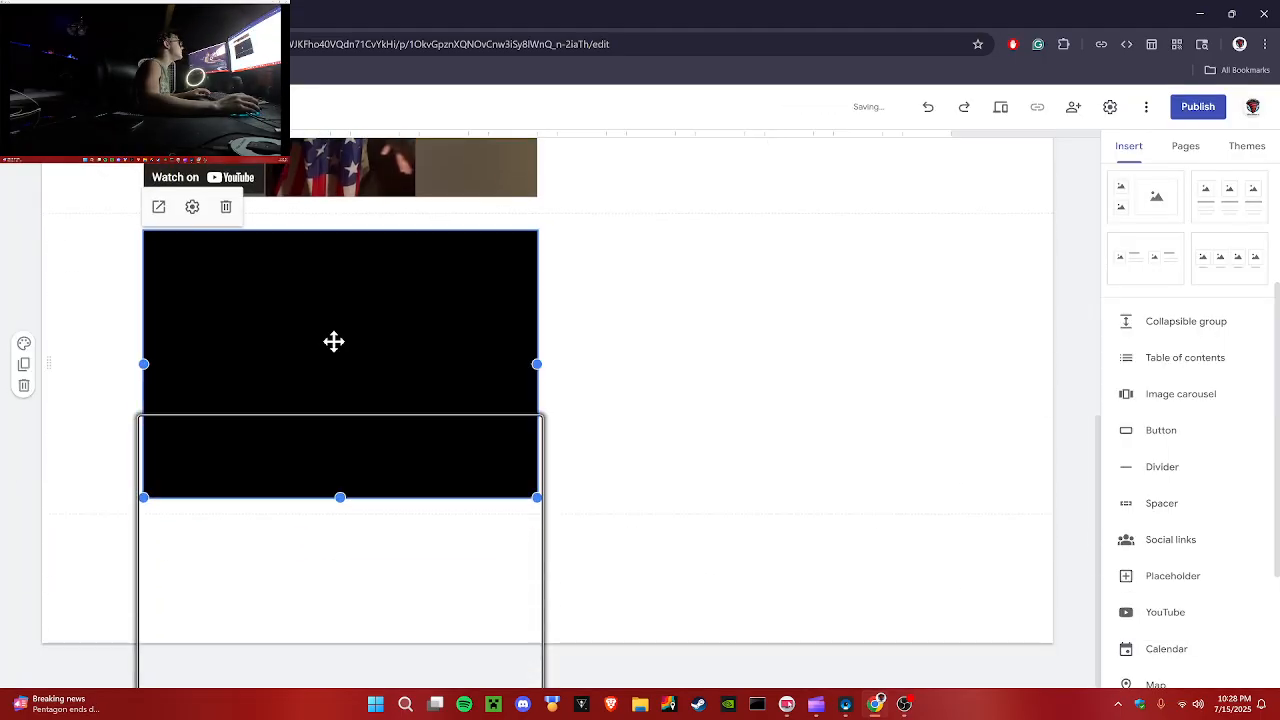
{"action": "left_click_drag", "start_coordinate": [334, 340], "coordinate": [614, 199]}
{"action": "left_click", "coordinate": [1049, 367]}
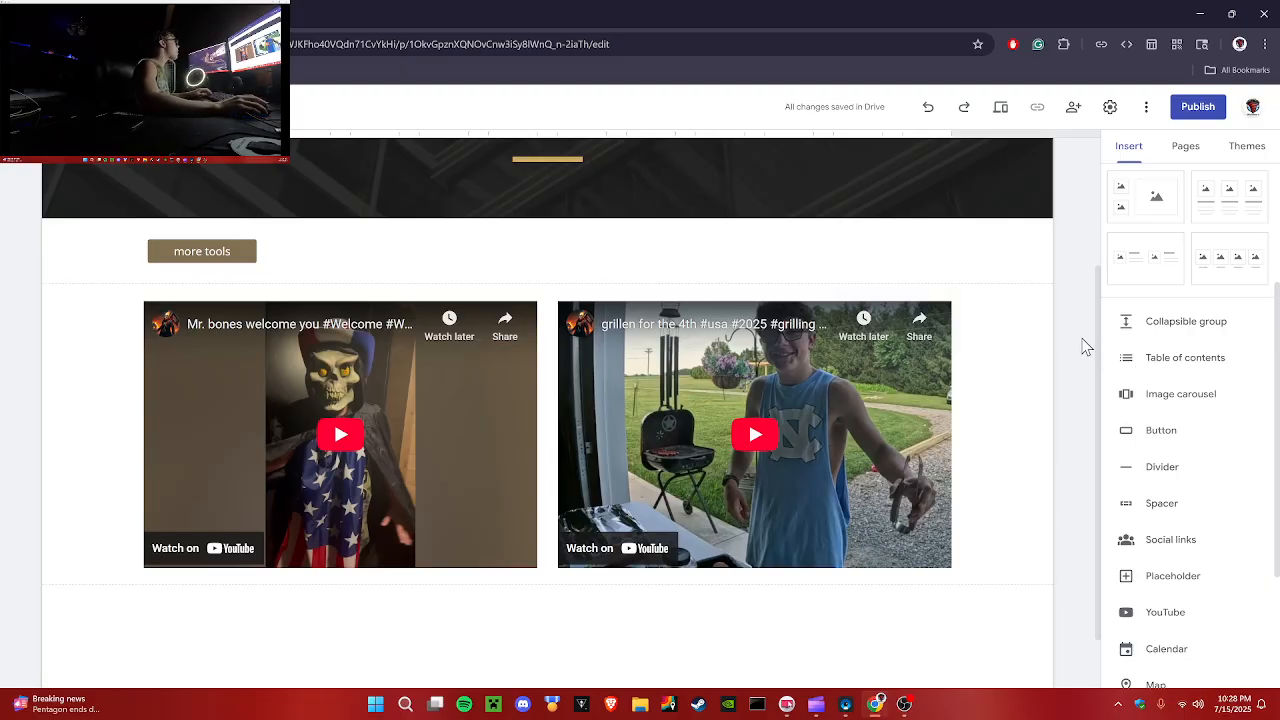
Step: Open the Home page in the editor
{"action": "scroll", "coordinate": [1084, 346], "scroll_direction": "up", "scroll_amount": 1}
{"action": "scroll", "coordinate": [1190, 567], "scroll_direction": "down", "scroll_amount": 2}
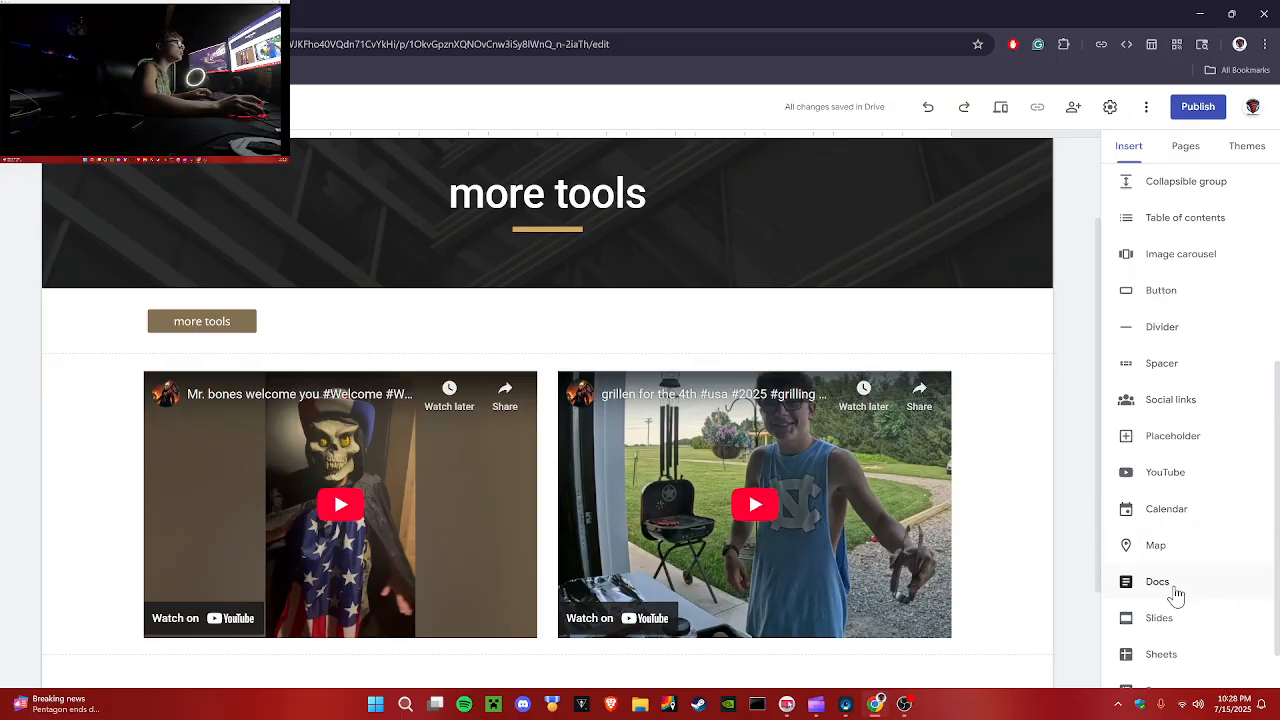
{"action": "scroll", "coordinate": [1198, 650], "scroll_direction": "down", "scroll_amount": 1}
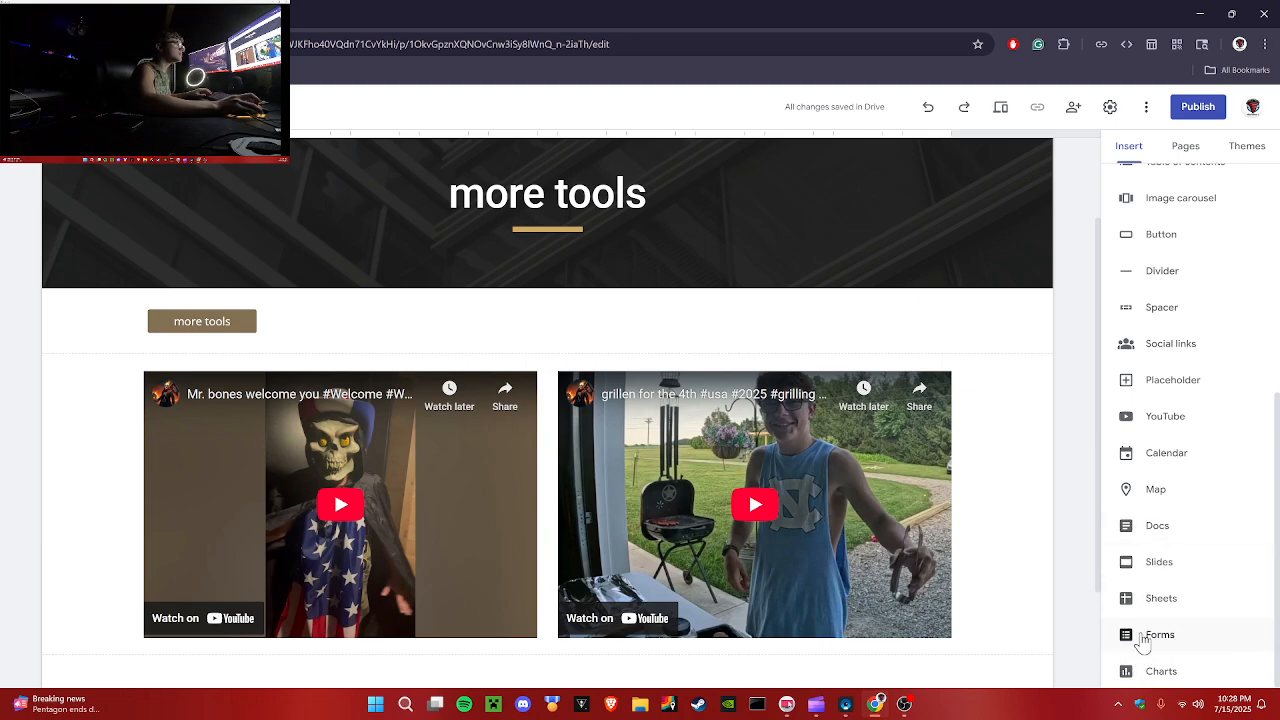
{"action": "scroll", "coordinate": [1166, 634], "scroll_direction": "up", "scroll_amount": 5}
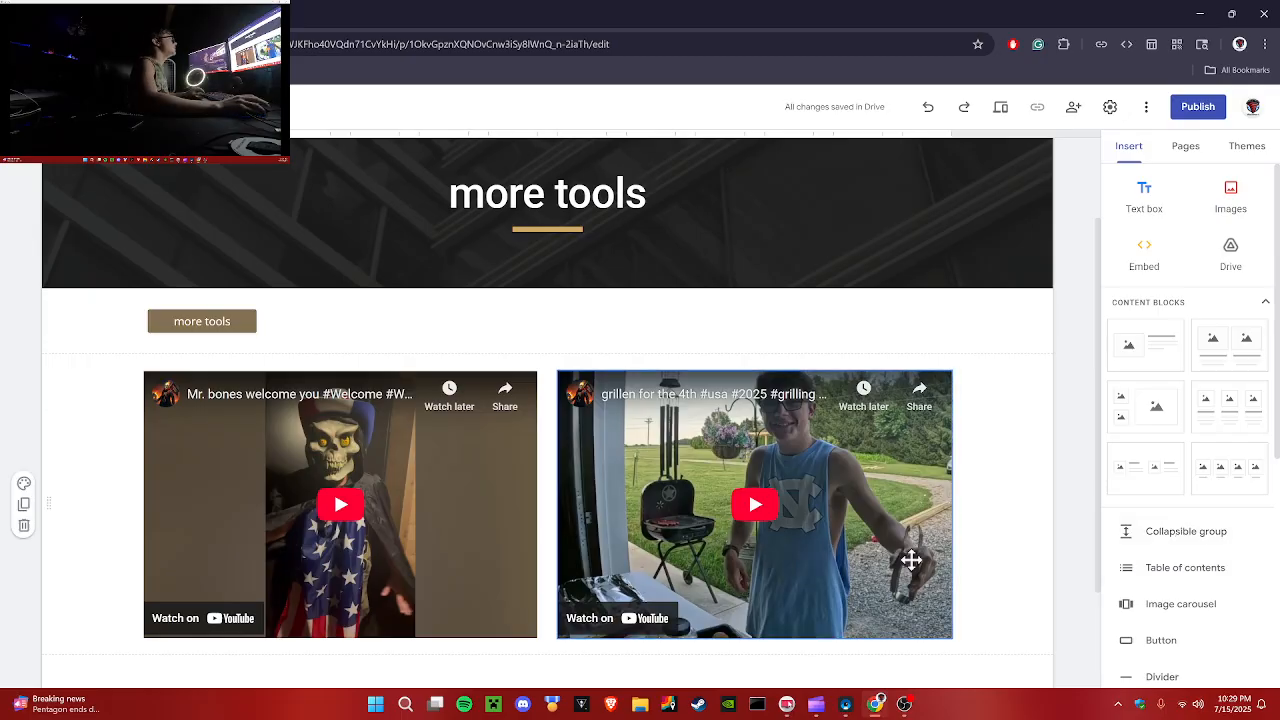
{"action": "scroll", "coordinate": [975, 323], "scroll_direction": "up", "scroll_amount": 2}
{"action": "left_click", "coordinate": [960, 212]}
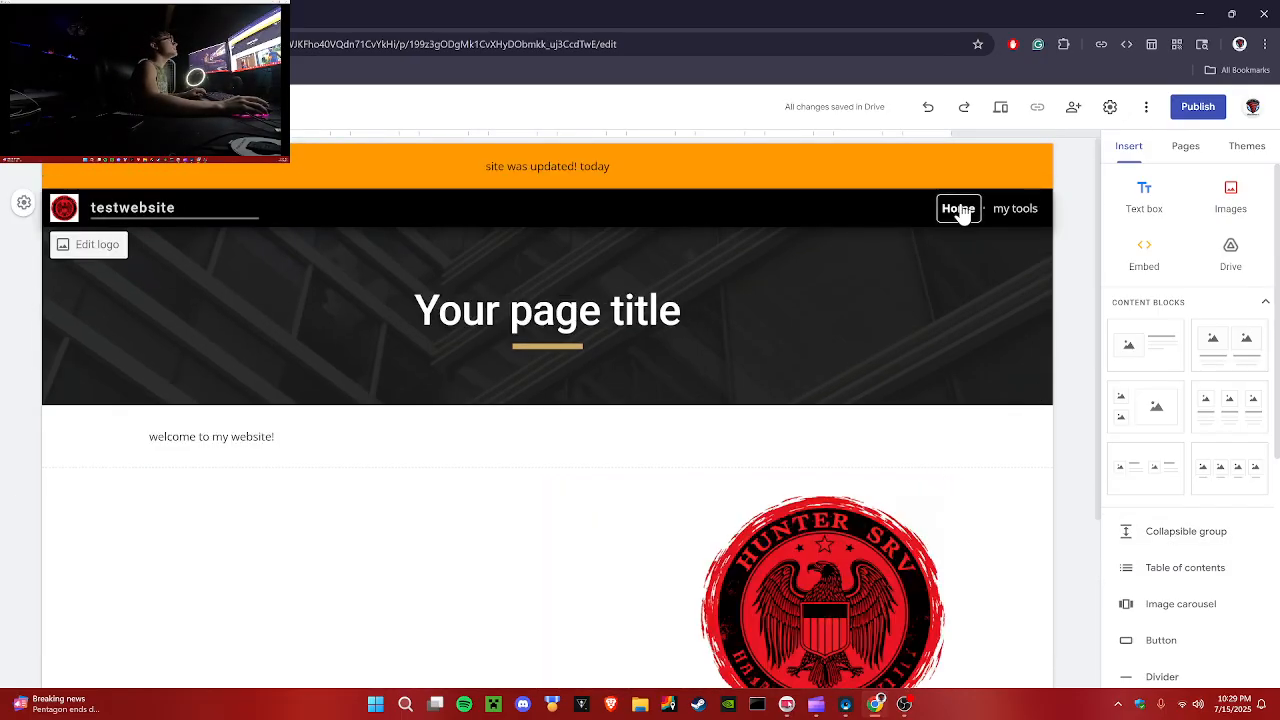
Step: Preview the site and switch between the Home and my tools pages
{"action": "left_click", "coordinate": [1000, 108]}
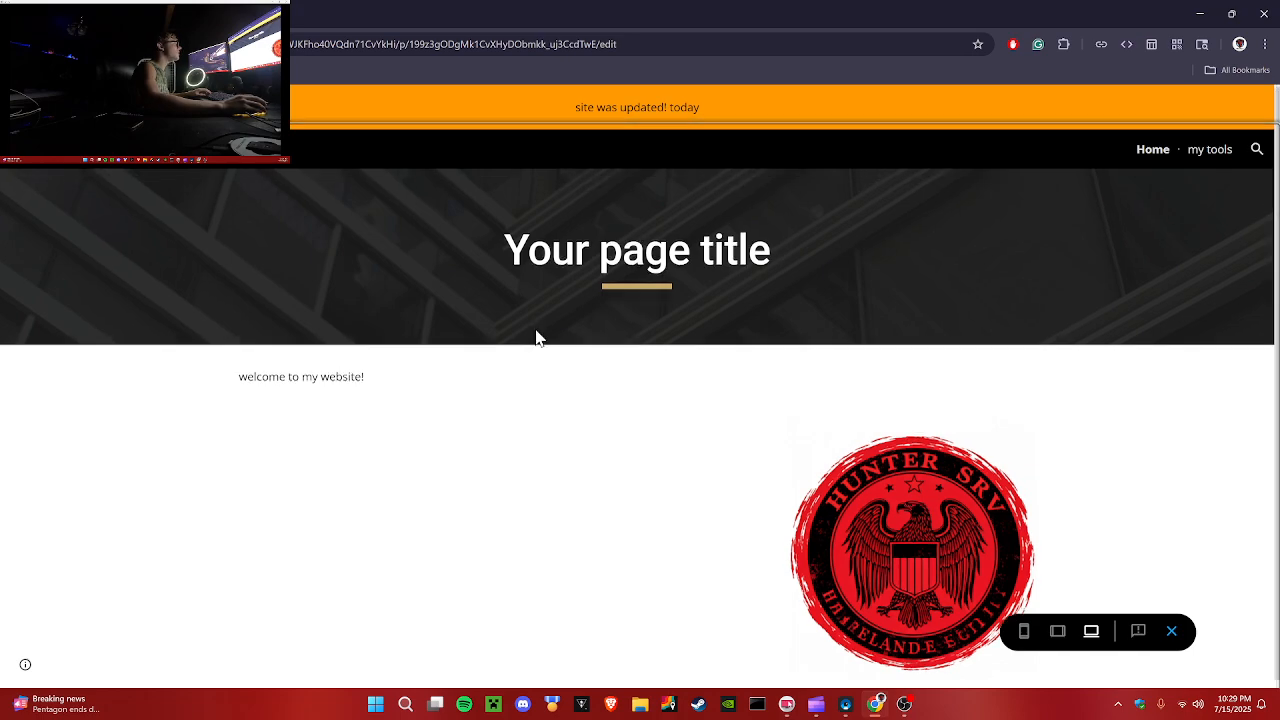
{"action": "scroll", "coordinate": [490, 395], "scroll_direction": "down", "scroll_amount": 1}
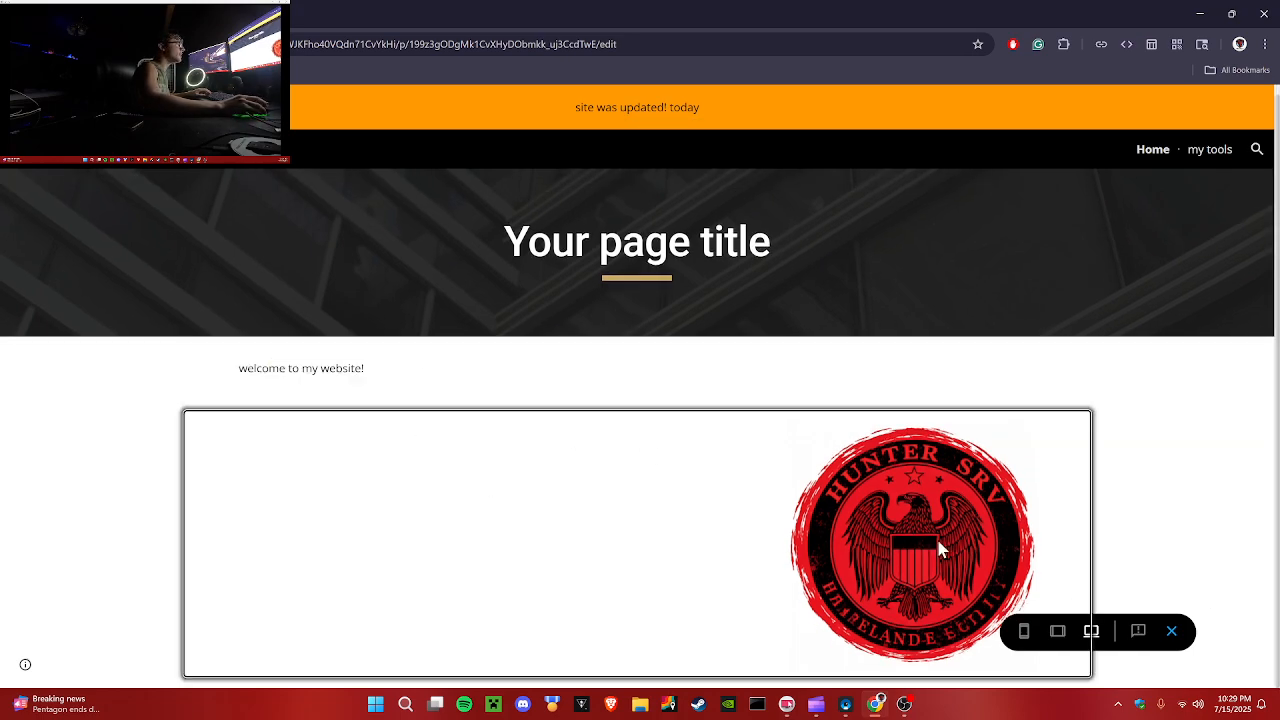
{"action": "left_click", "coordinate": [1193, 152]}
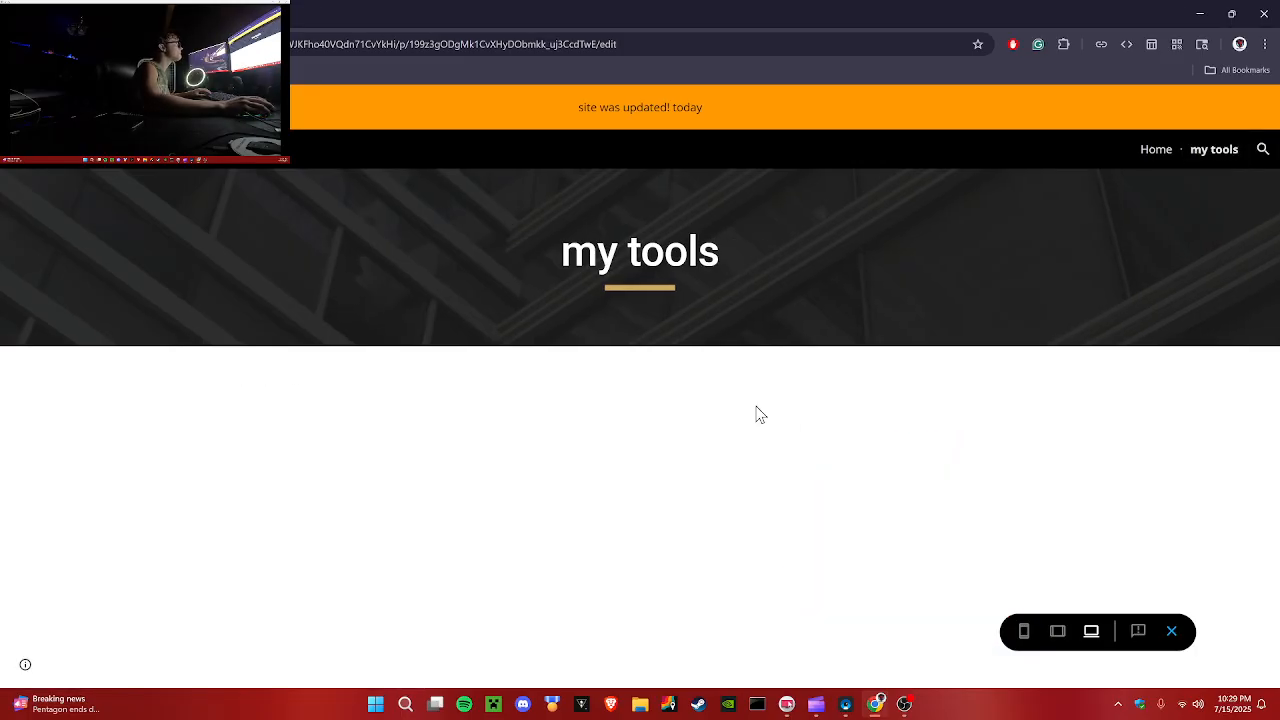
{"action": "left_click", "coordinate": [1150, 150]}
{"action": "left_click", "coordinate": [1205, 152]}
{"action": "left_click", "coordinate": [1156, 152]}
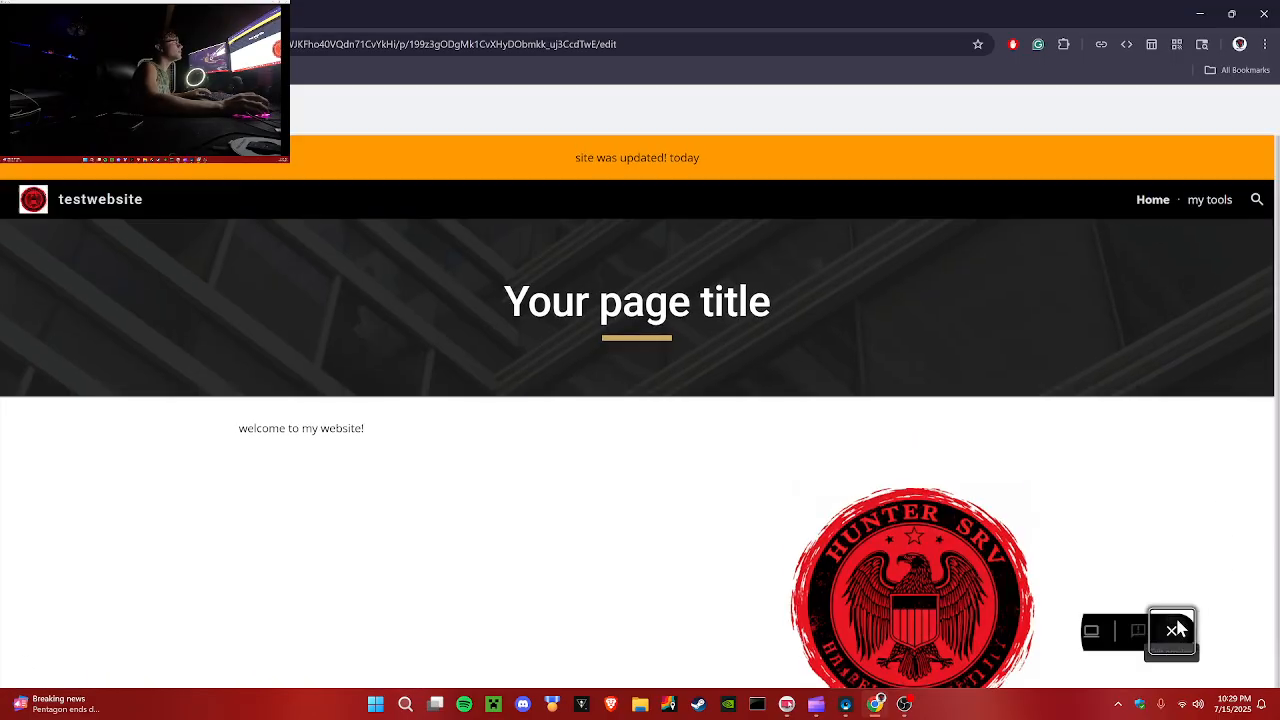
Step: Close the preview and open the more tools subpage under my tools in the editor
{"action": "left_click", "coordinate": [1171, 631]}
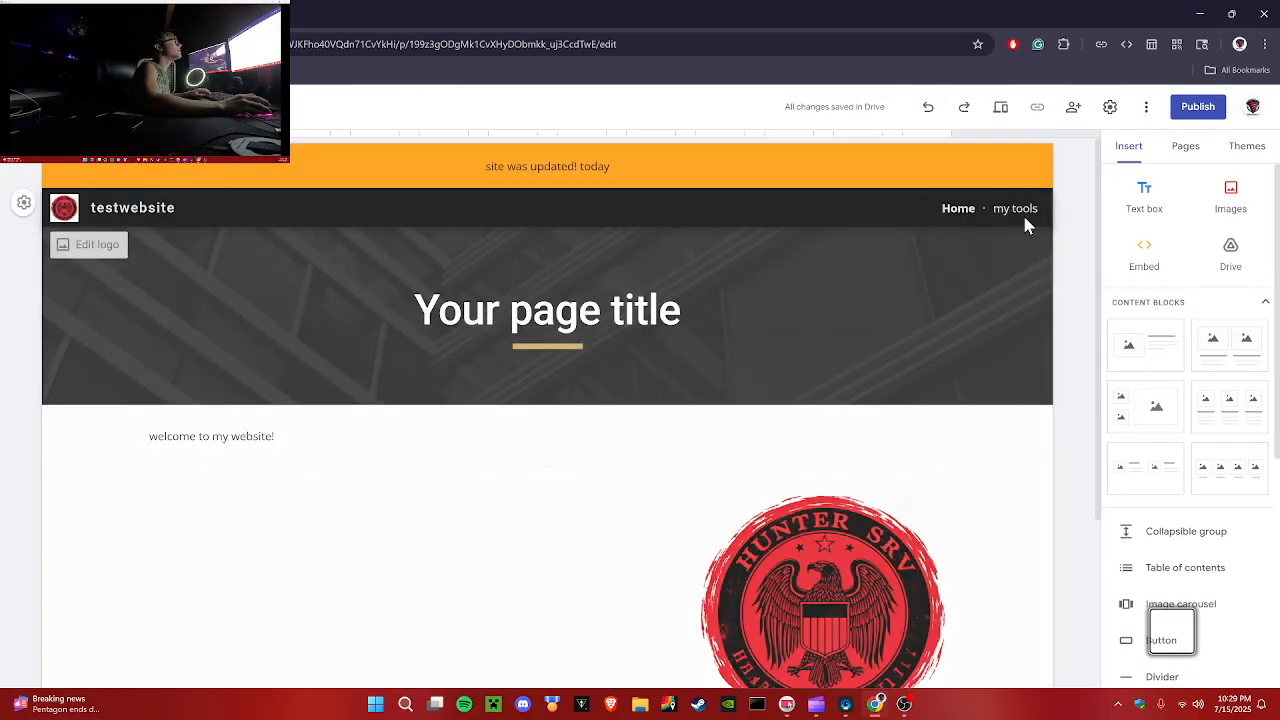
{"action": "left_click", "coordinate": [1015, 208]}
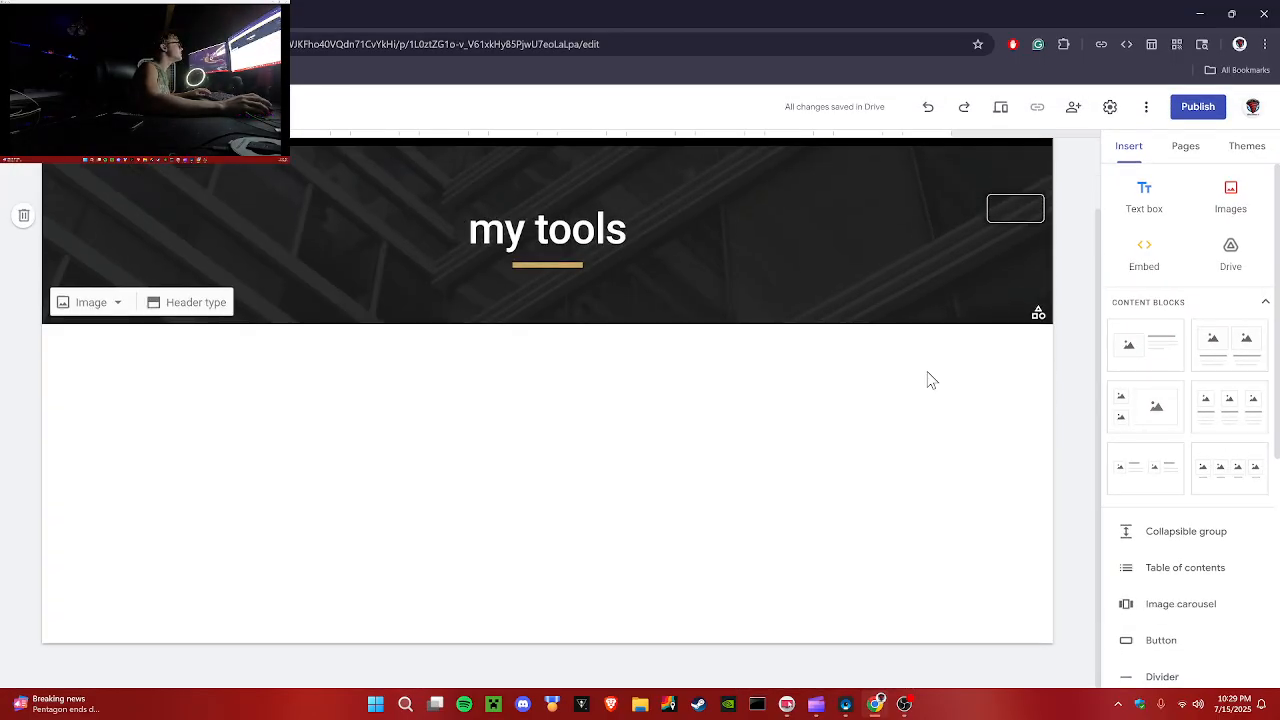
{"action": "left_click", "coordinate": [1184, 148]}
{"action": "left_click", "coordinate": [1177, 278]}
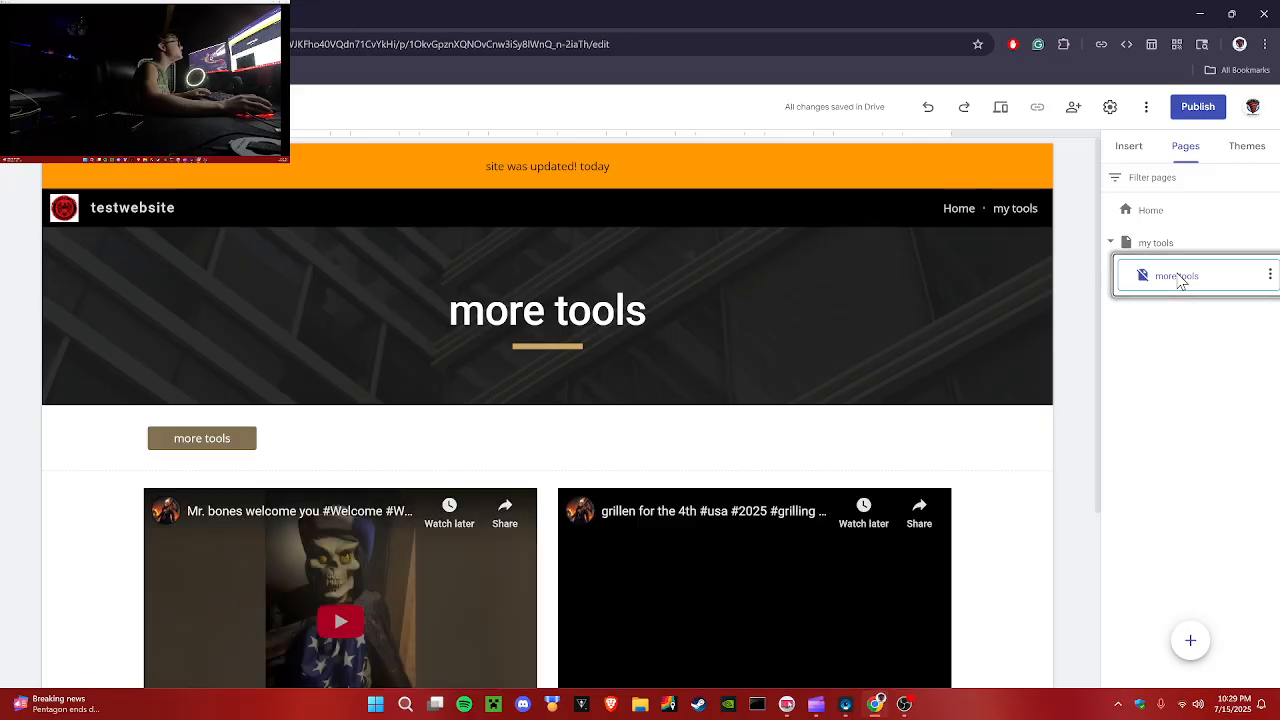
Step: Remove the more tools button from the more tools page
{"action": "left_click", "coordinate": [190, 436]}
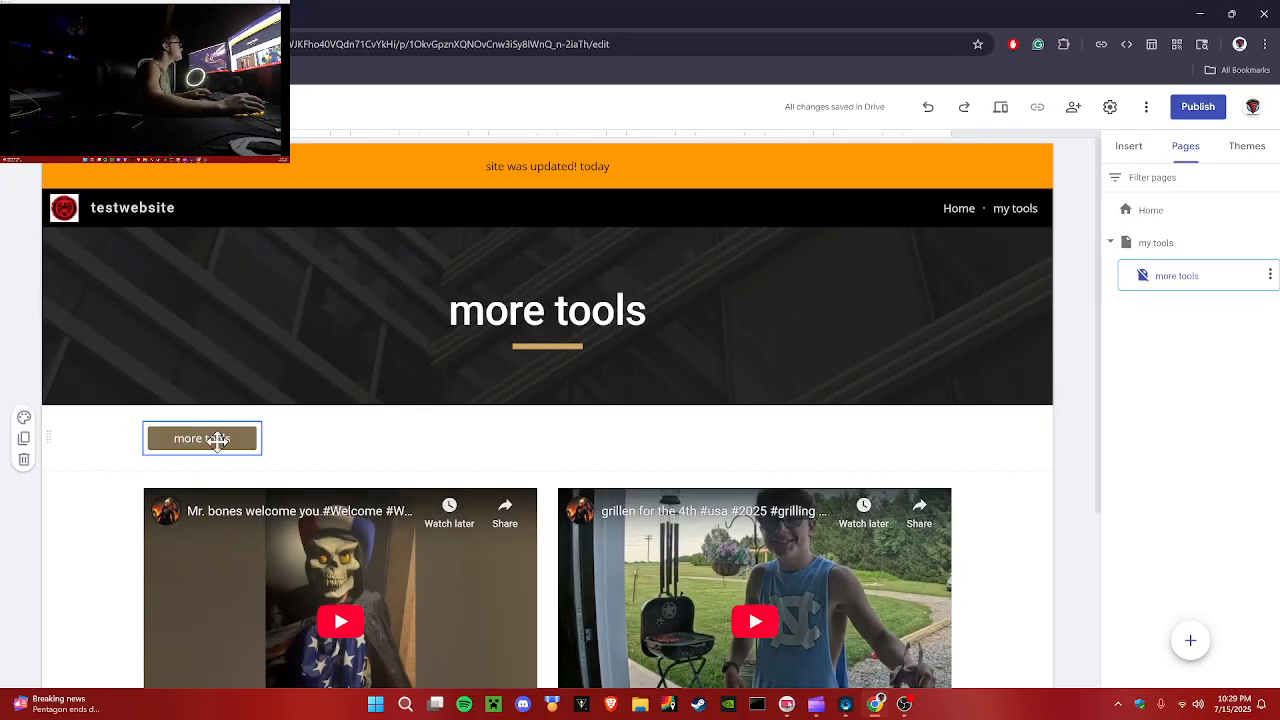
{"action": "left_click_drag", "start_coordinate": [217, 440], "coordinate": [477, 441]}
{"action": "left_click", "coordinate": [528, 394]}
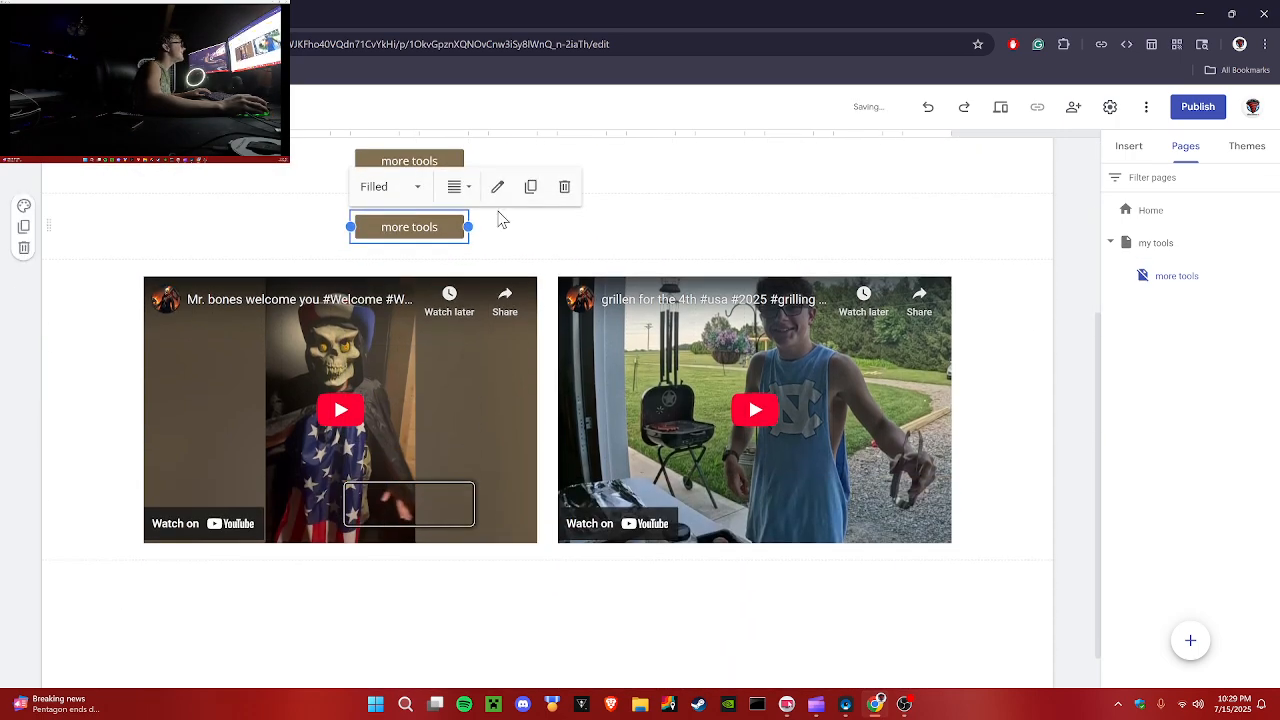
{"action": "left_click", "coordinate": [564, 186]}
{"action": "left_click", "coordinate": [458, 184]}
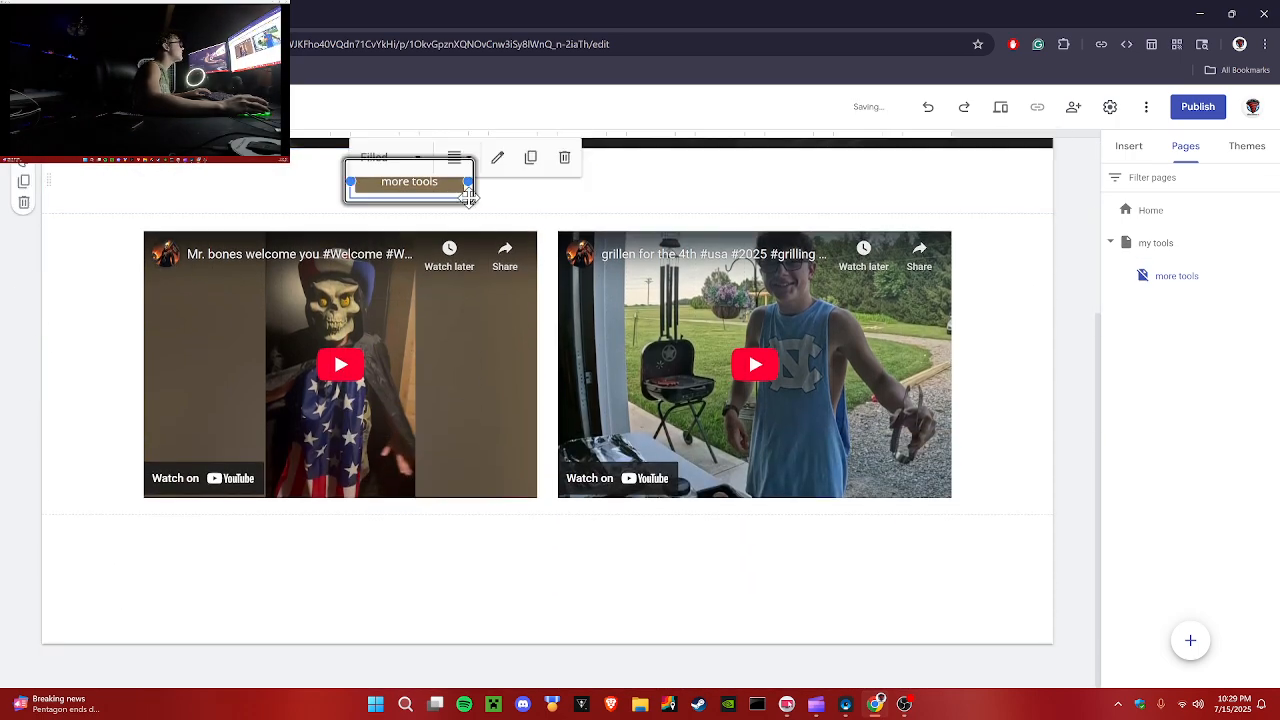
{"action": "left_click", "coordinate": [564, 160]}
Step: On the my tools page, insert a button named more tools that links to the more tools page
{"action": "left_click", "coordinate": [1036, 163]}
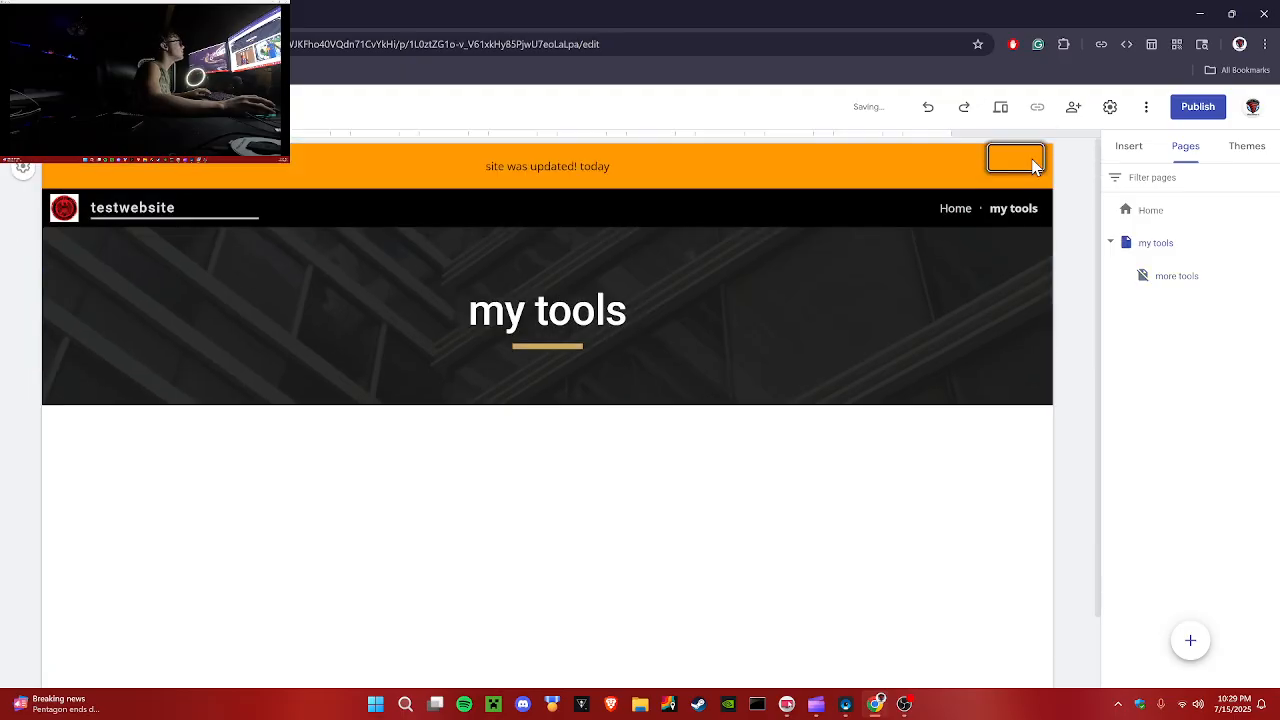
{"action": "left_click", "coordinate": [1128, 146]}
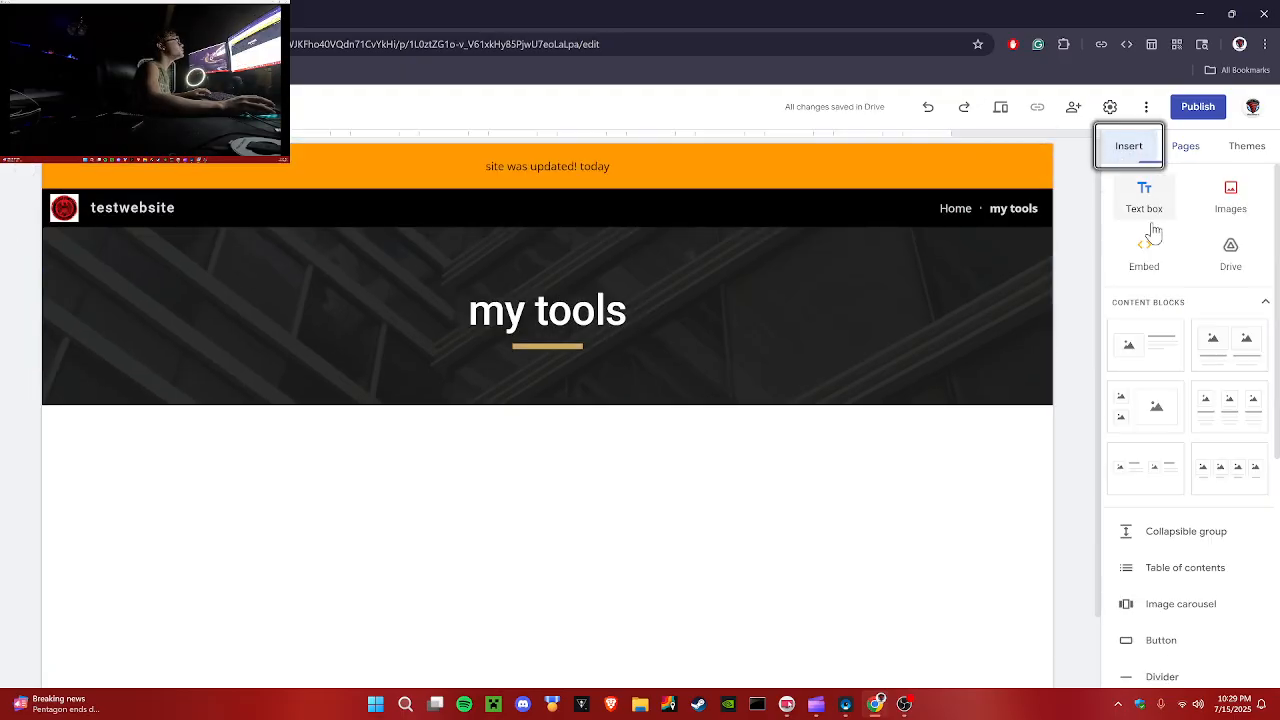
{"action": "left_click", "coordinate": [1160, 640]}
{"action": "type", "text": "more"}
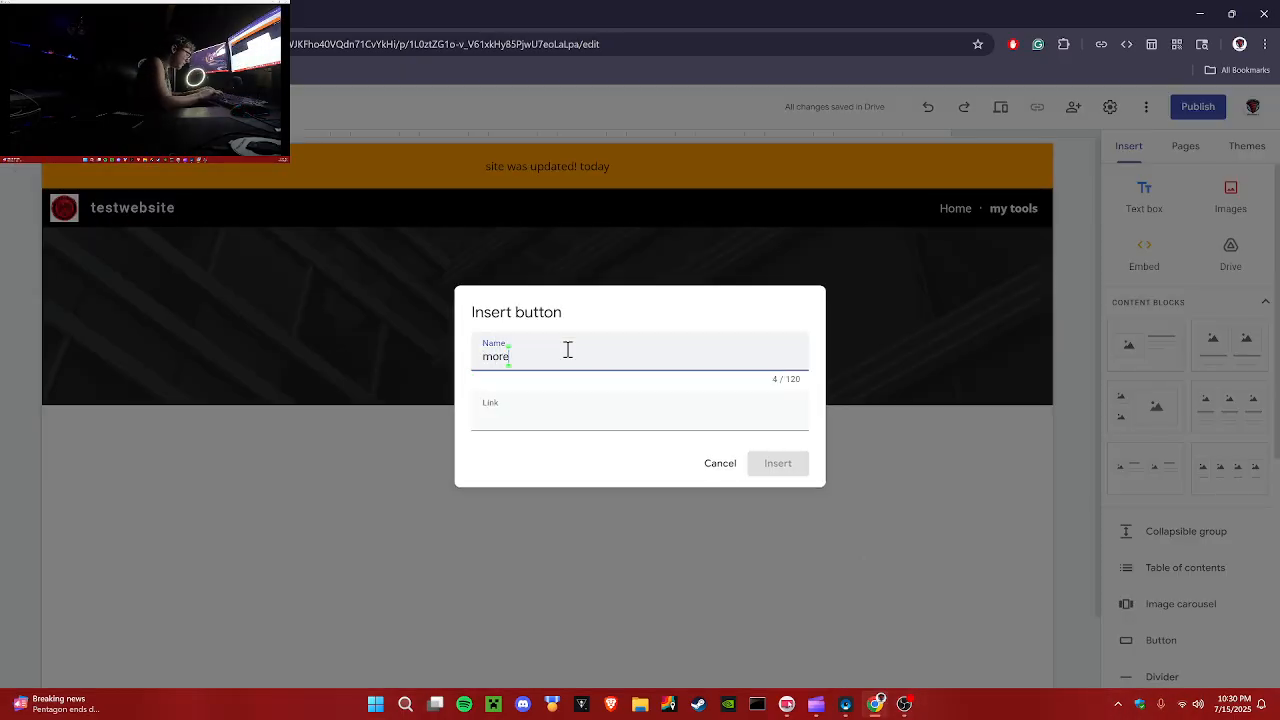
{"action": "type", "text": " tools"}
{"action": "left_click", "coordinate": [555, 412]}
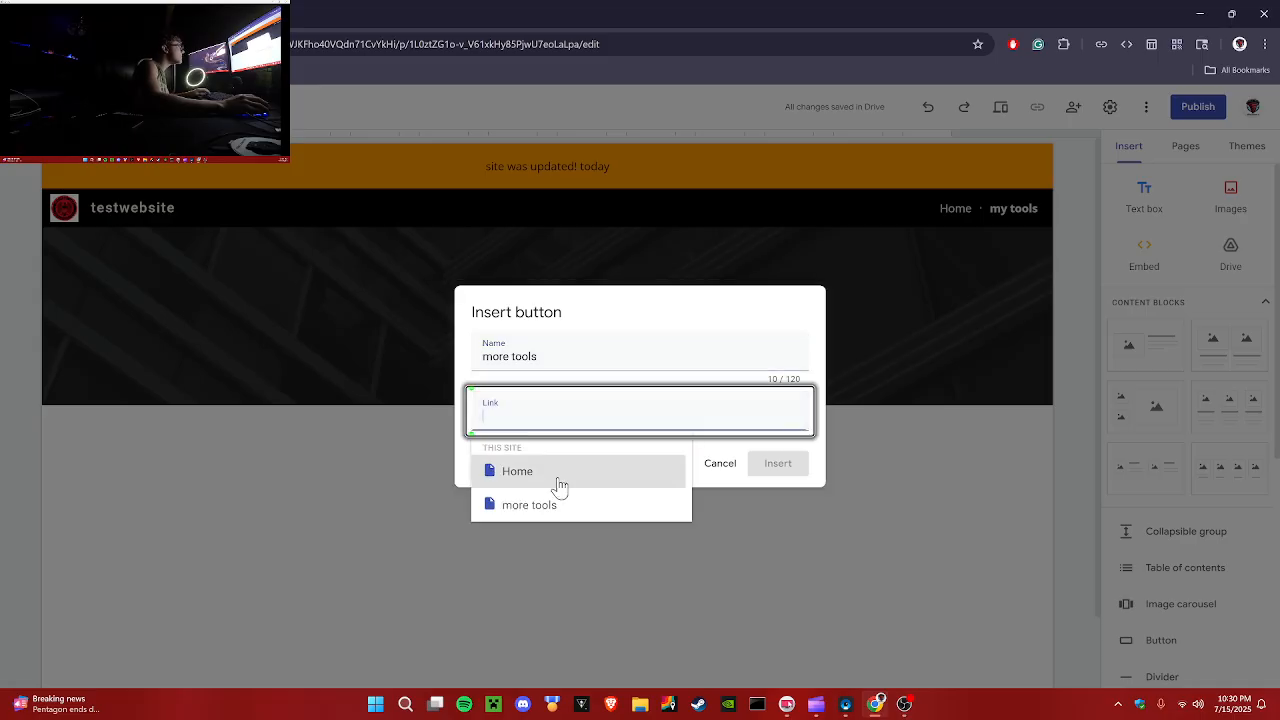
{"action": "left_click", "coordinate": [535, 505]}
{"action": "left_click", "coordinate": [775, 465]}
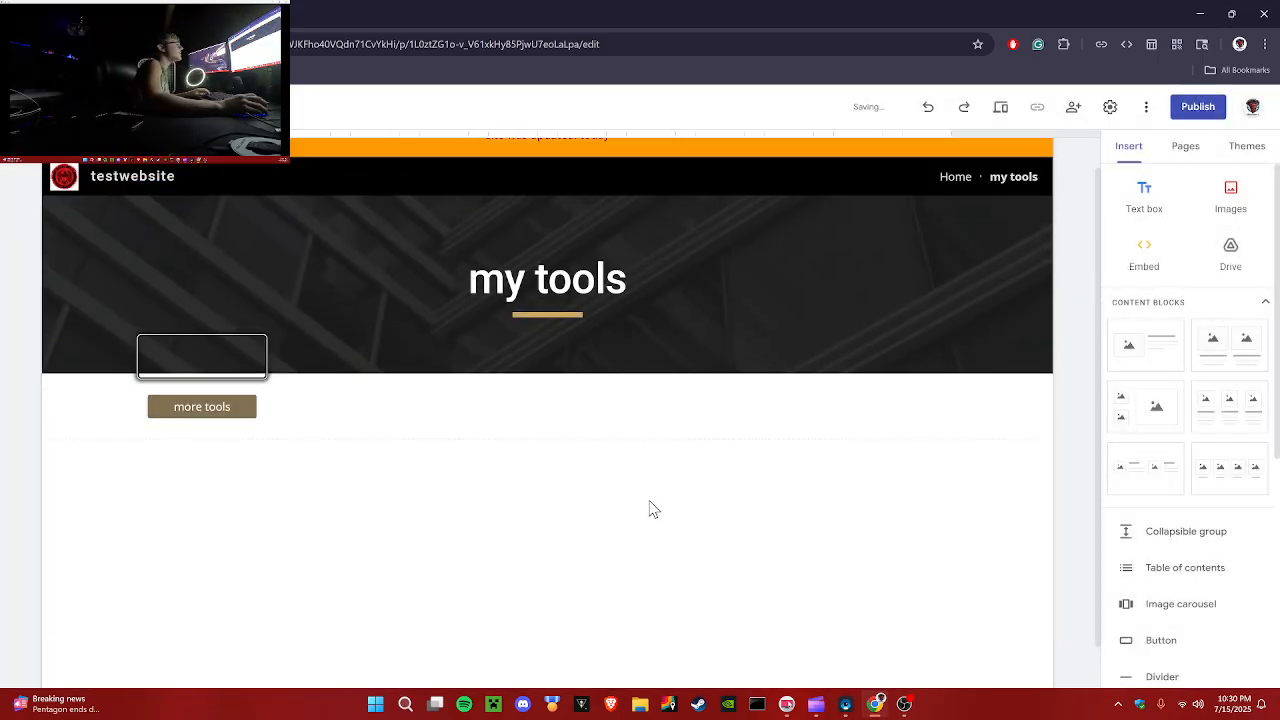
Step: Embed the HUNTERSRV terms Google Doc below the button on my tools and stretch it taller
{"action": "scroll", "coordinate": [1163, 535], "scroll_direction": "down", "scroll_amount": 3}
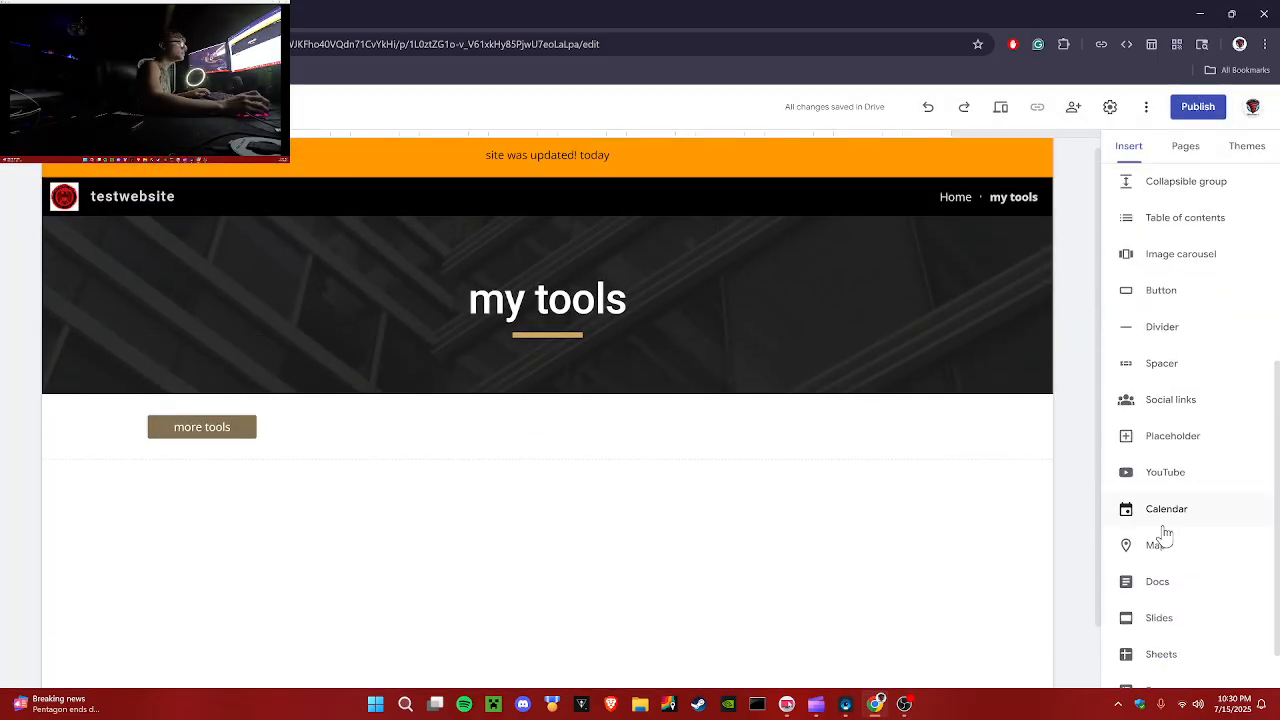
{"action": "scroll", "coordinate": [1163, 535], "scroll_direction": "down", "scroll_amount": 1}
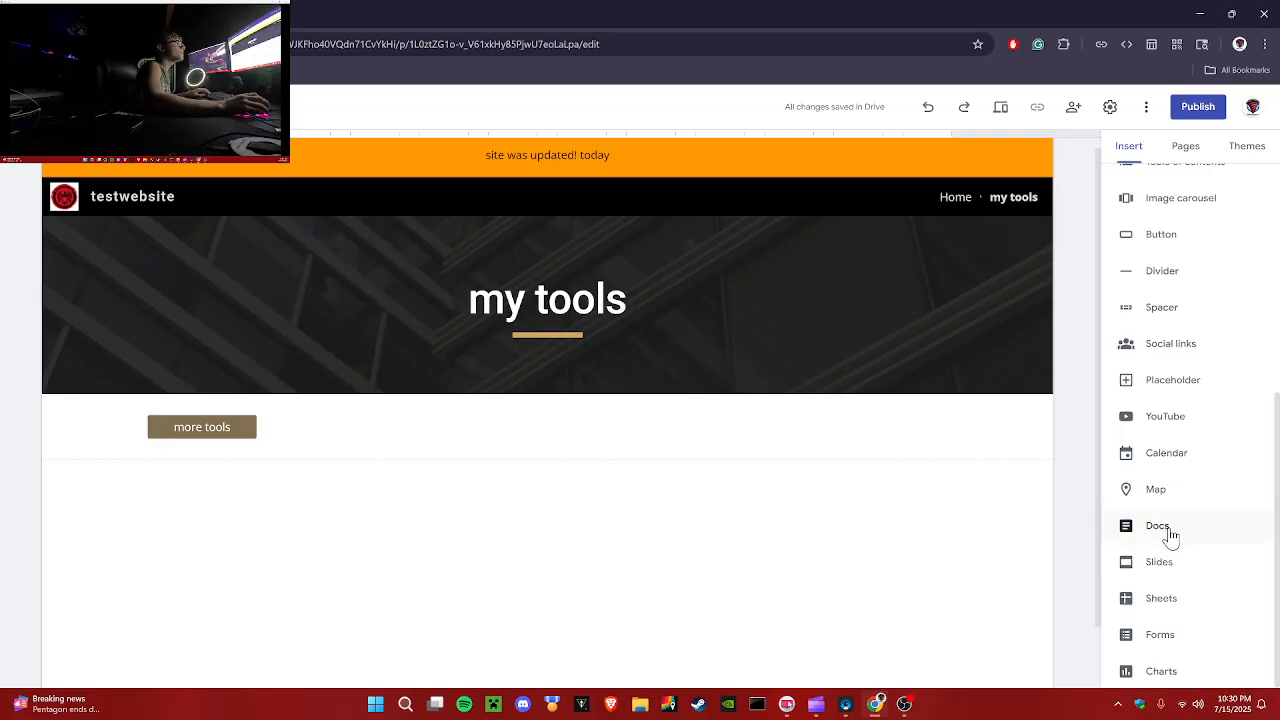
{"action": "left_click", "coordinate": [1168, 530]}
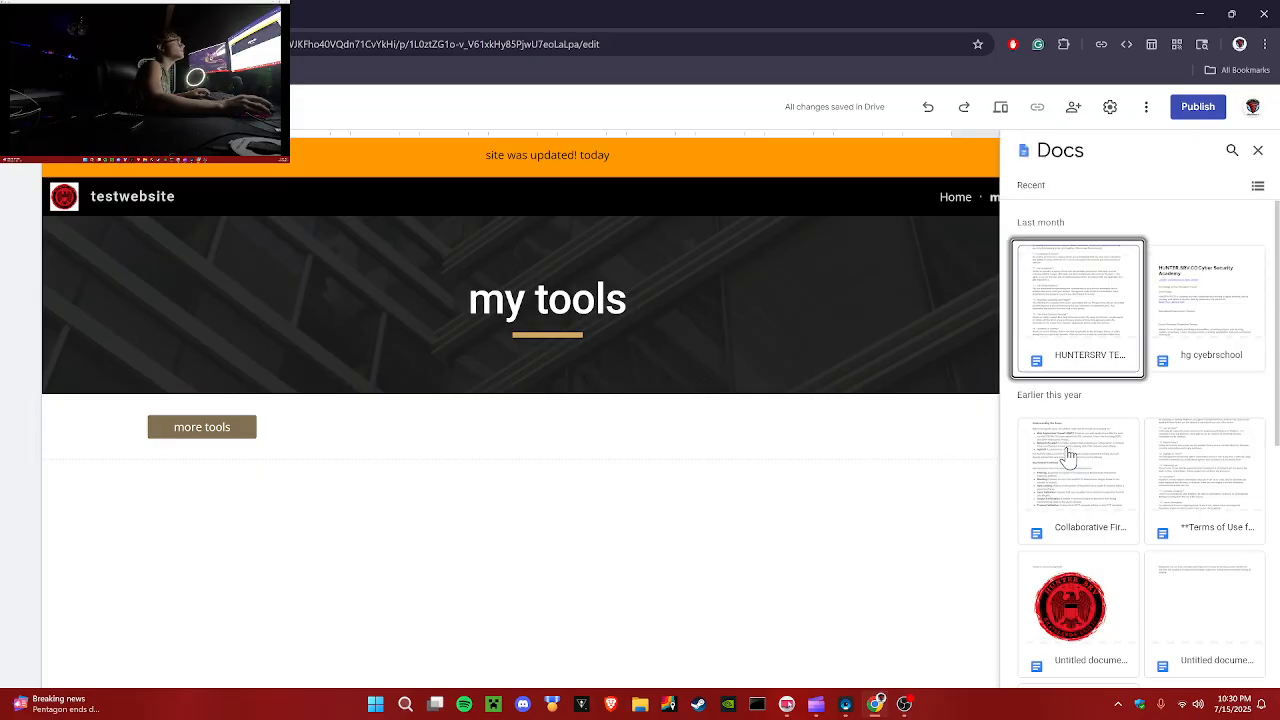
{"action": "left_click", "coordinate": [1097, 365]}
{"action": "left_click", "coordinate": [1229, 668]}
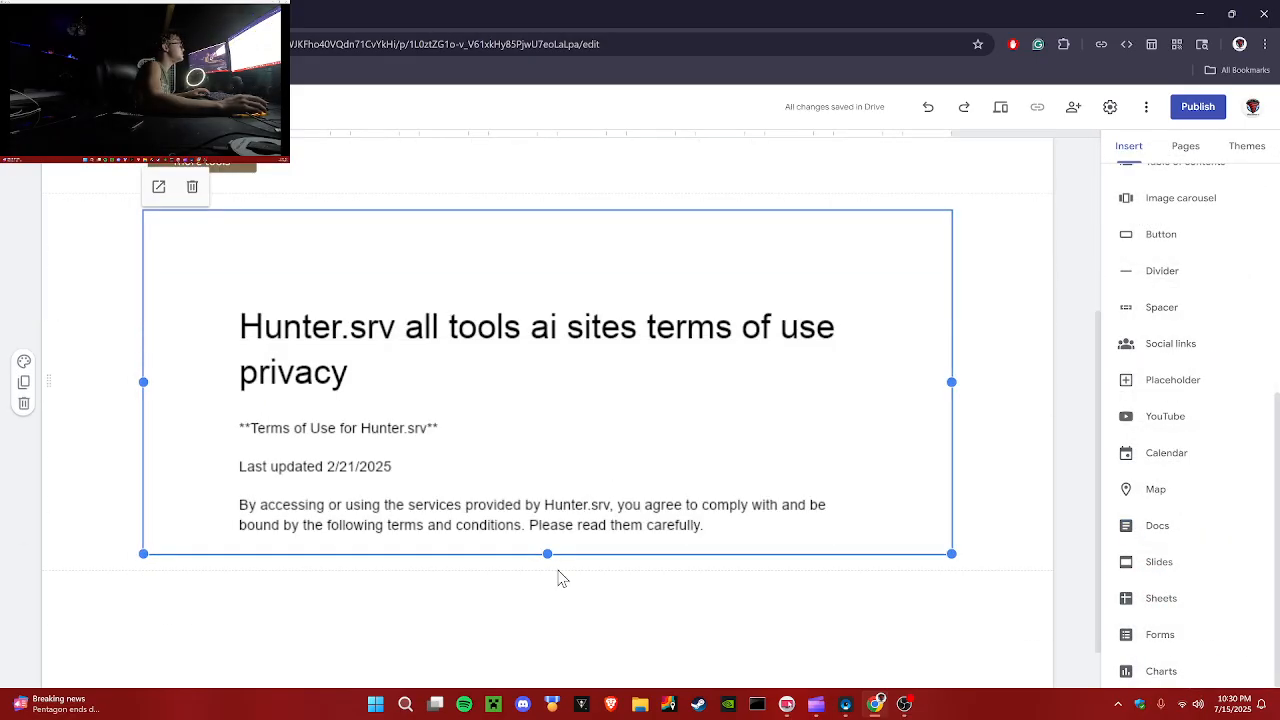
{"action": "left_click_drag", "start_coordinate": [548, 556], "coordinate": [549, 666]}
{"action": "left_click", "coordinate": [1060, 457]}
{"action": "scroll", "coordinate": [1066, 457], "scroll_direction": "up", "scroll_amount": 3}
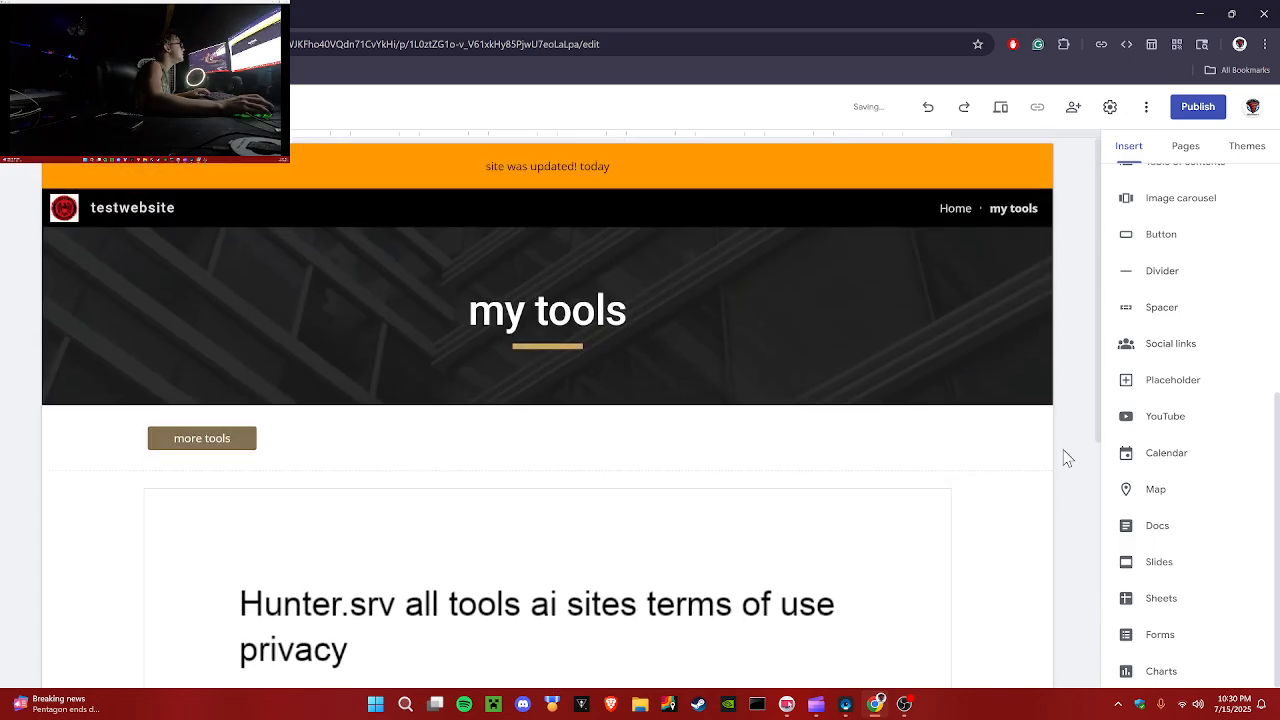
Step: Open the Home page and preview the site
{"action": "left_click", "coordinate": [958, 210]}
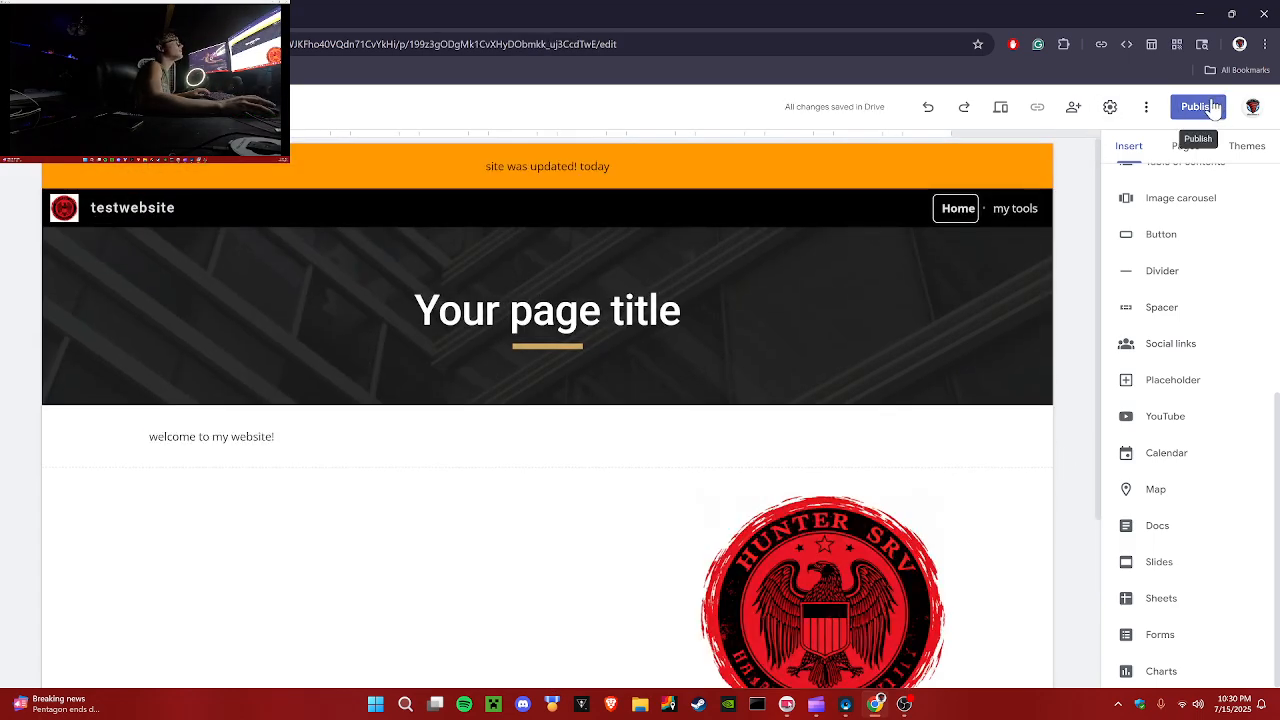
{"action": "left_click", "coordinate": [1200, 107]}
{"action": "left_click", "coordinate": [797, 586]}
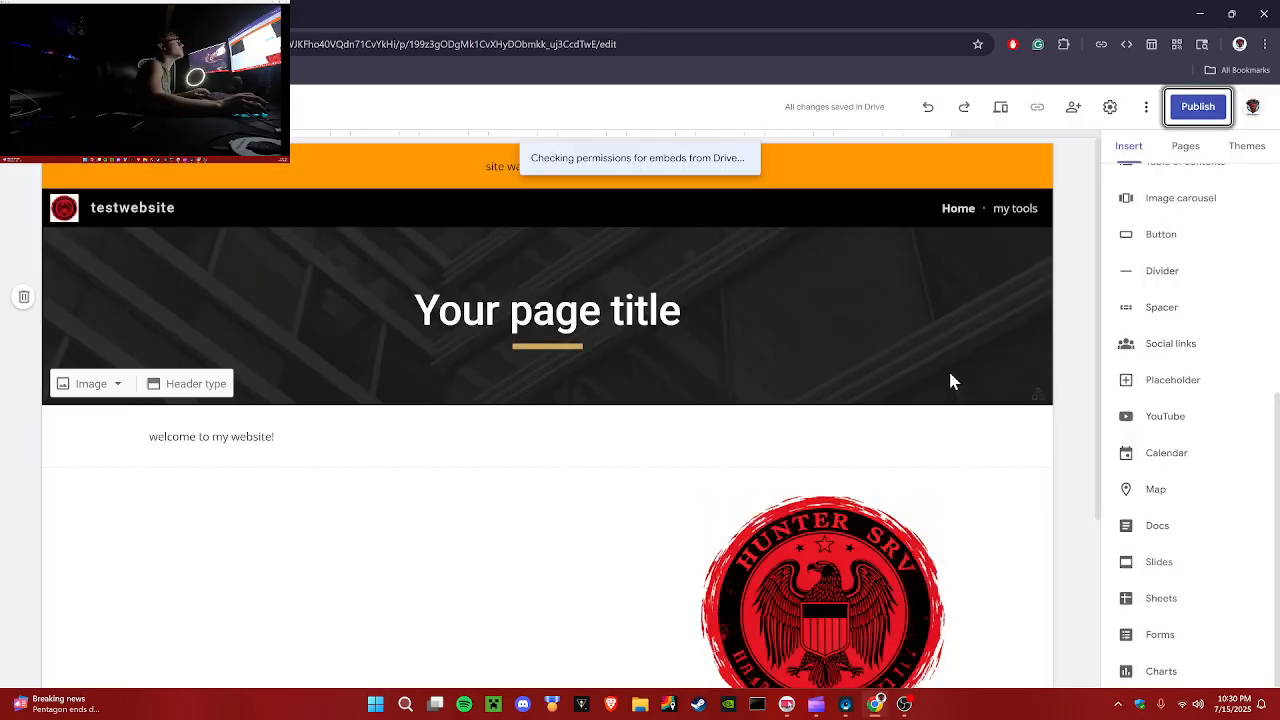
{"action": "left_click", "coordinate": [1001, 110]}
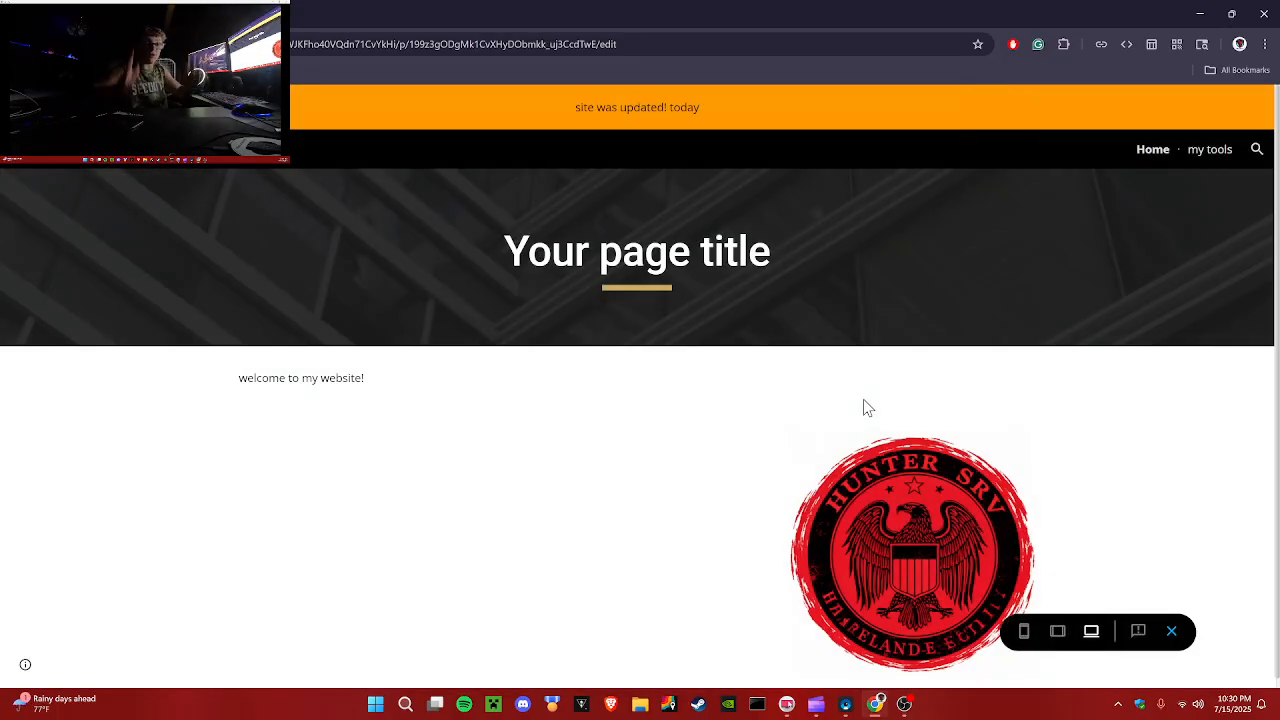
Step: Open the my tools page in the preview and scroll through the embedded terms document
{"action": "left_click", "coordinate": [1200, 150]}
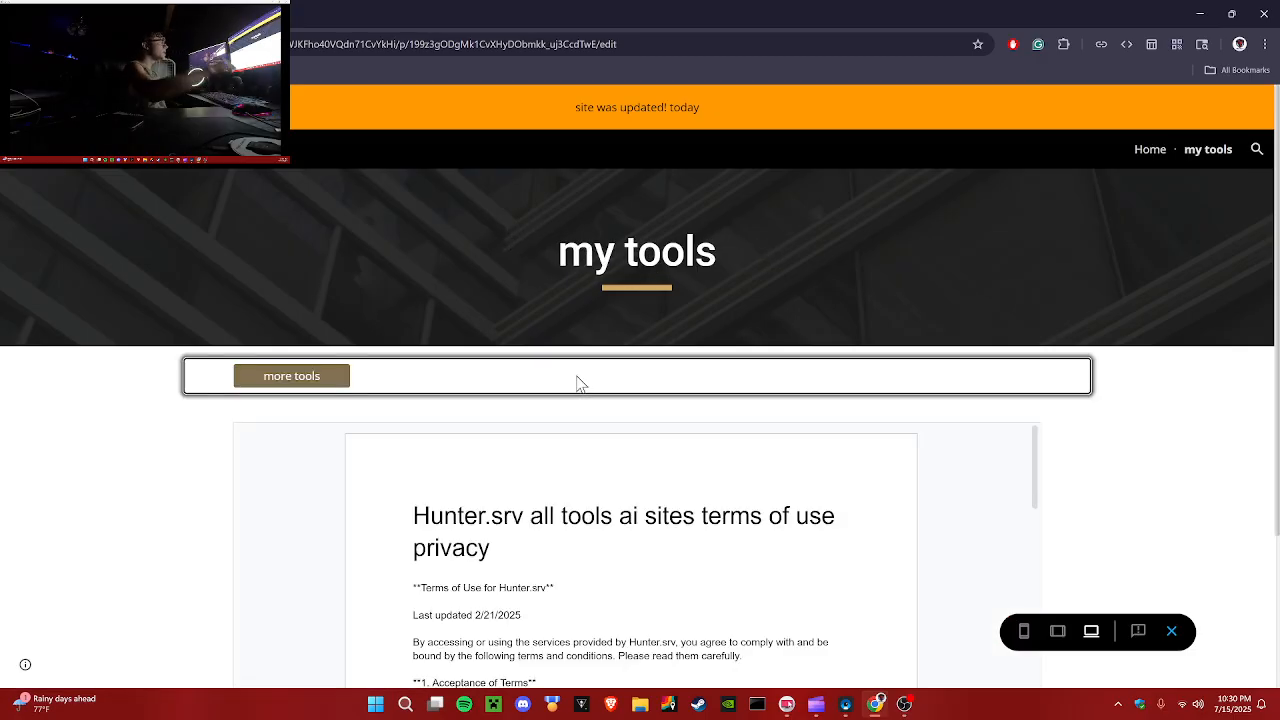
{"action": "scroll", "coordinate": [472, 477], "scroll_direction": "down", "scroll_amount": 2}
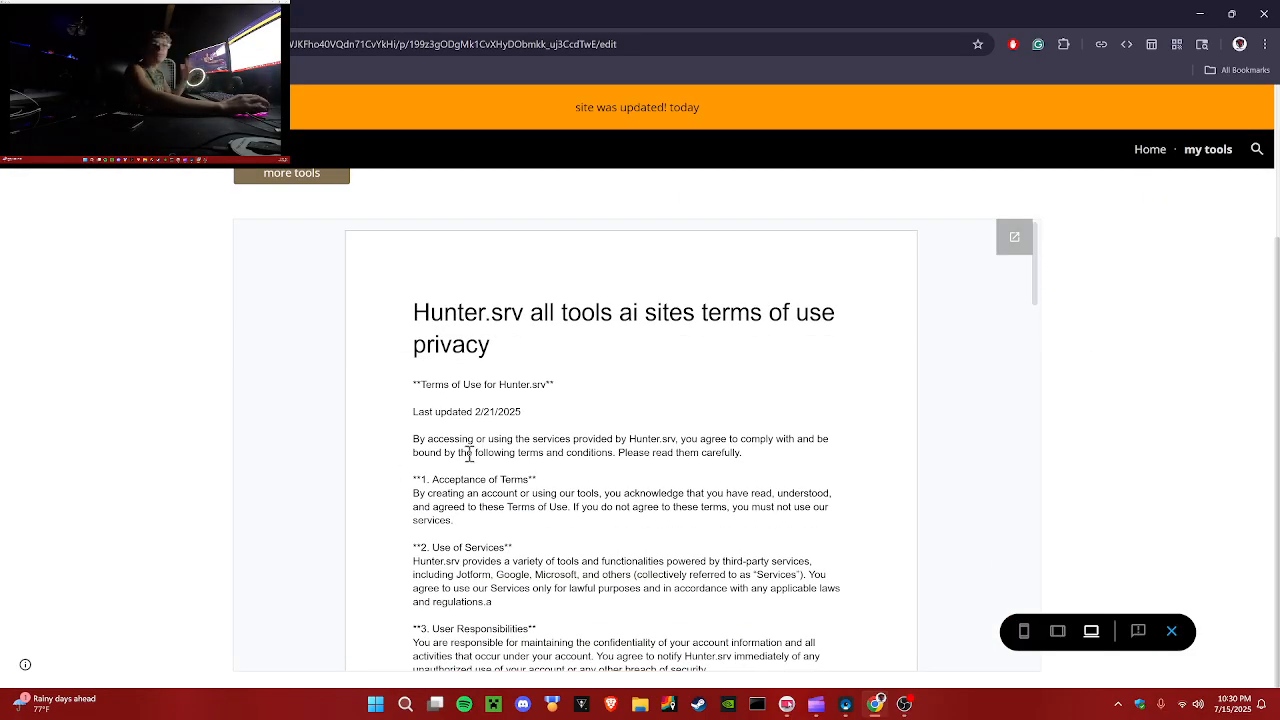
{"action": "scroll", "coordinate": [497, 540], "scroll_direction": "down", "scroll_amount": 5}
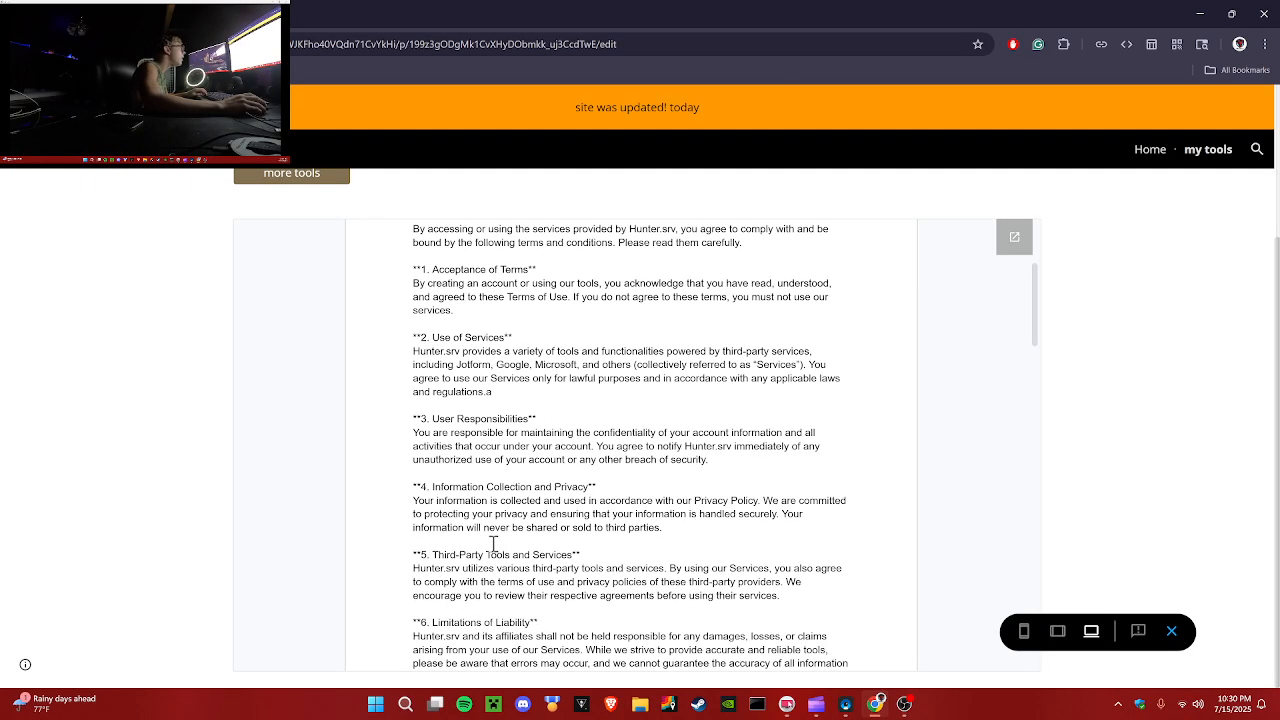
{"action": "scroll", "coordinate": [491, 605], "scroll_direction": "up", "scroll_amount": 6}
{"action": "scroll", "coordinate": [1250, 527], "scroll_direction": "up", "scroll_amount": 1}
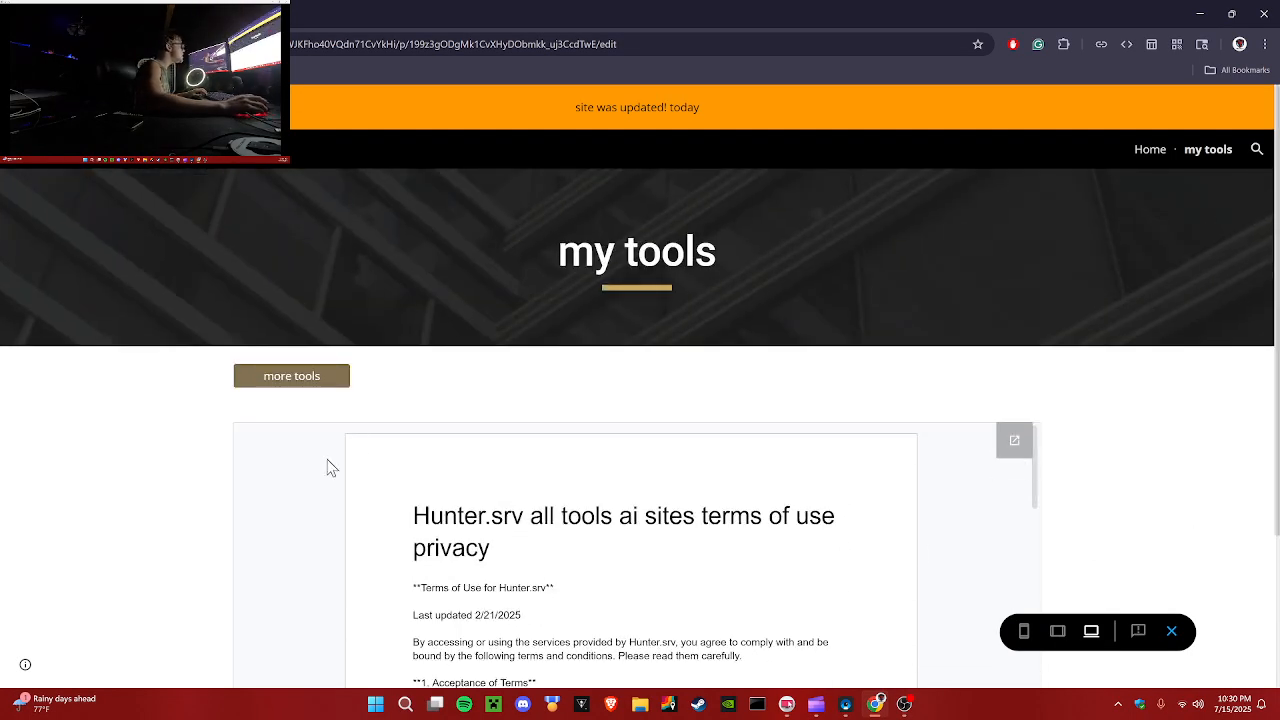
Step: Follow the more tools button, play and pause both YouTube videos, then close the preview
{"action": "left_click", "coordinate": [302, 378]}
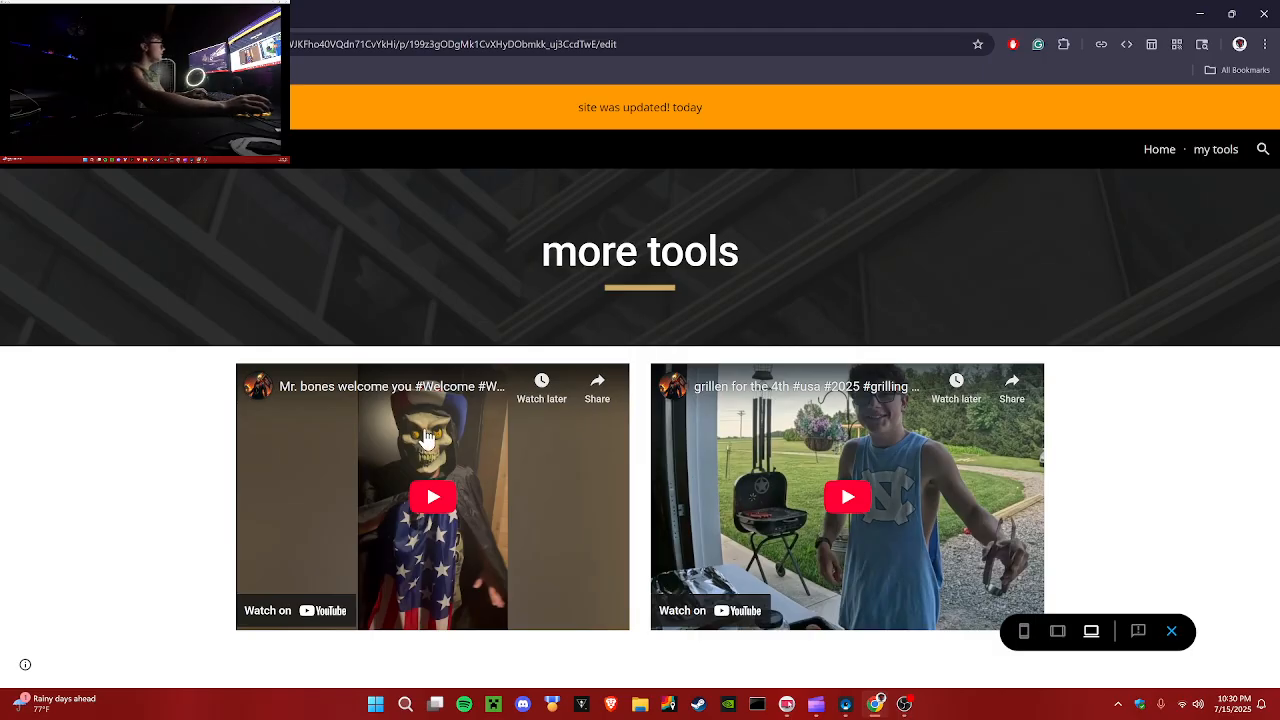
{"action": "left_click", "coordinate": [432, 500]}
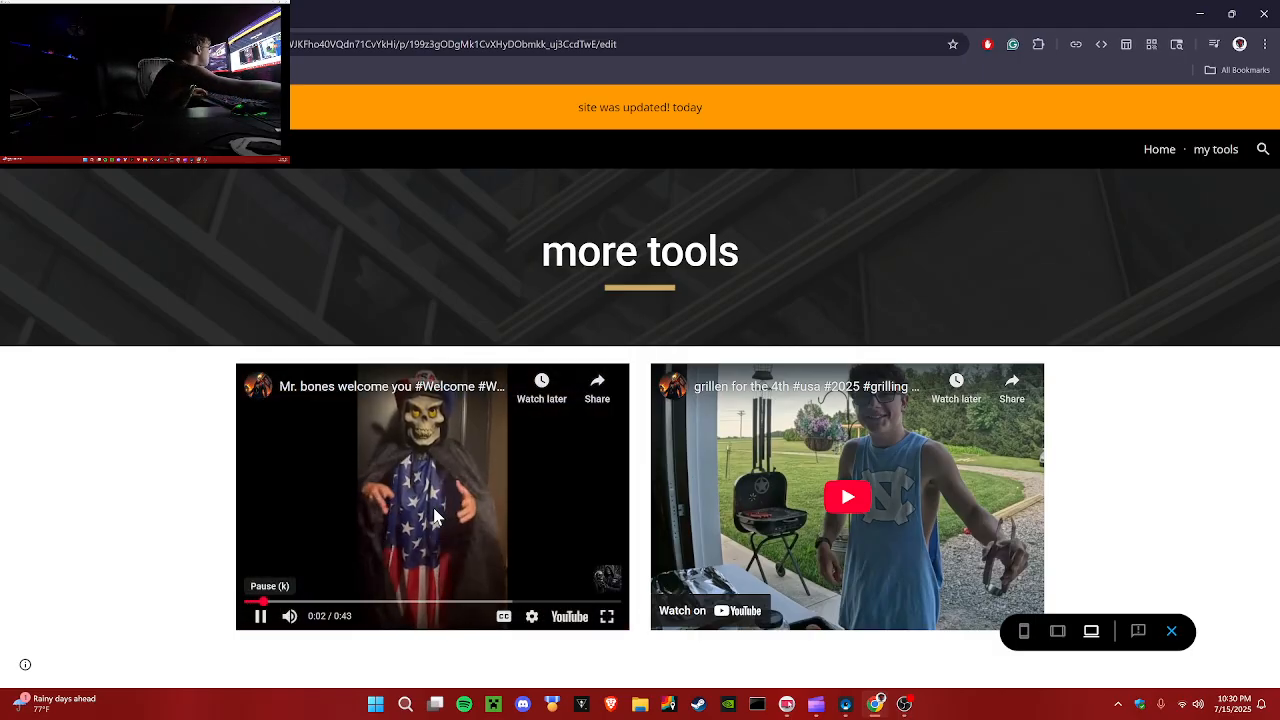
{"action": "left_click", "coordinate": [383, 543]}
{"action": "left_click", "coordinate": [851, 518]}
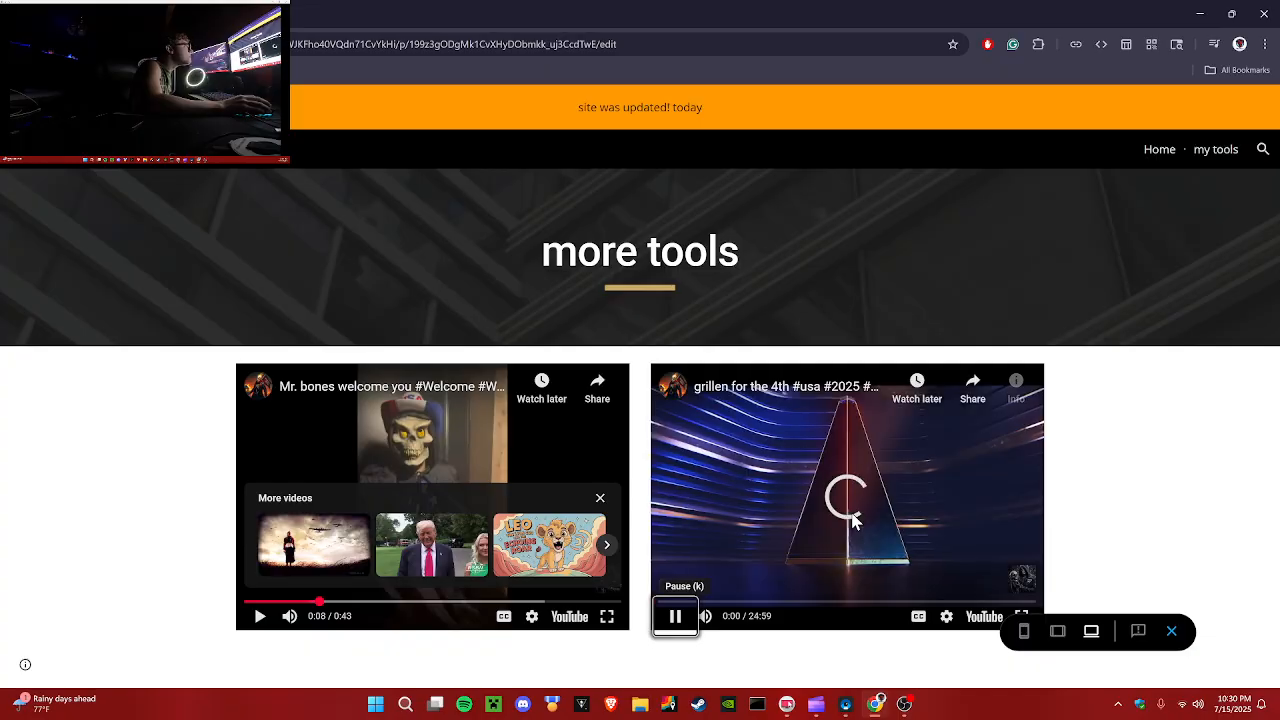
{"action": "left_click", "coordinate": [676, 619]}
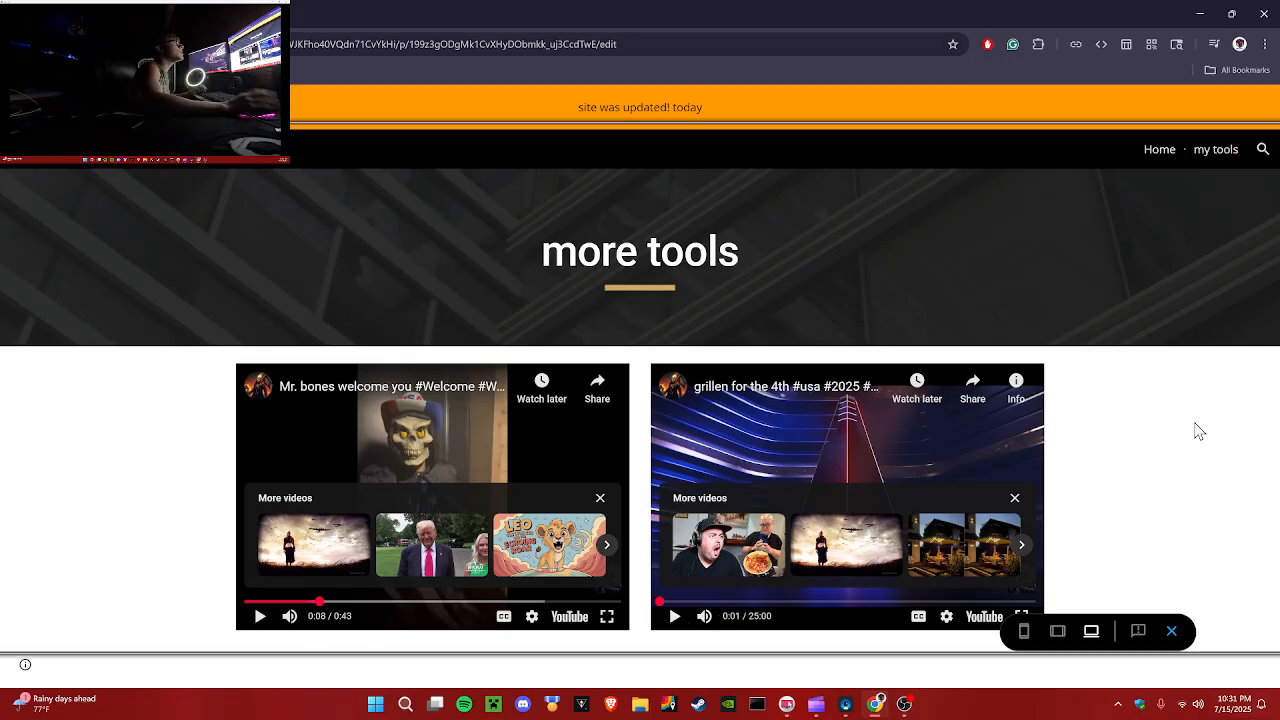
{"action": "left_click", "coordinate": [1172, 631]}
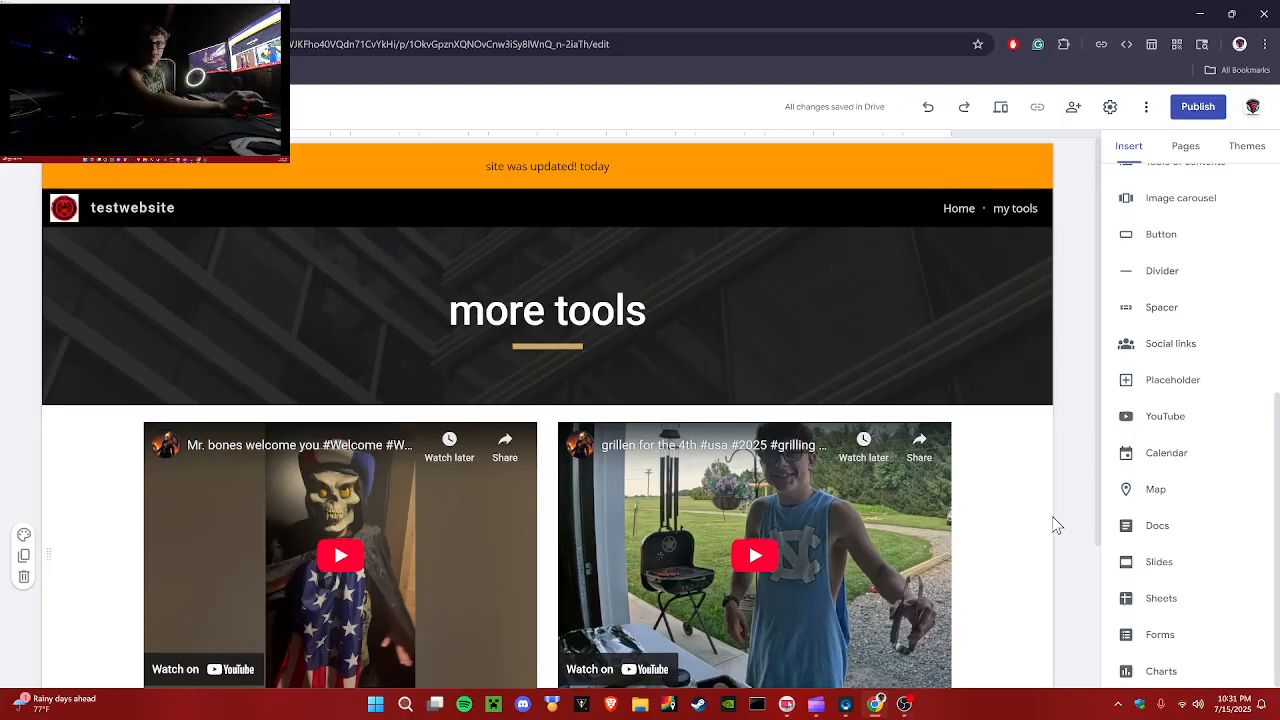
Step: Start publishing the site with the web address mytestwebsitemakesuretolike
{"action": "left_click", "coordinate": [1192, 110]}
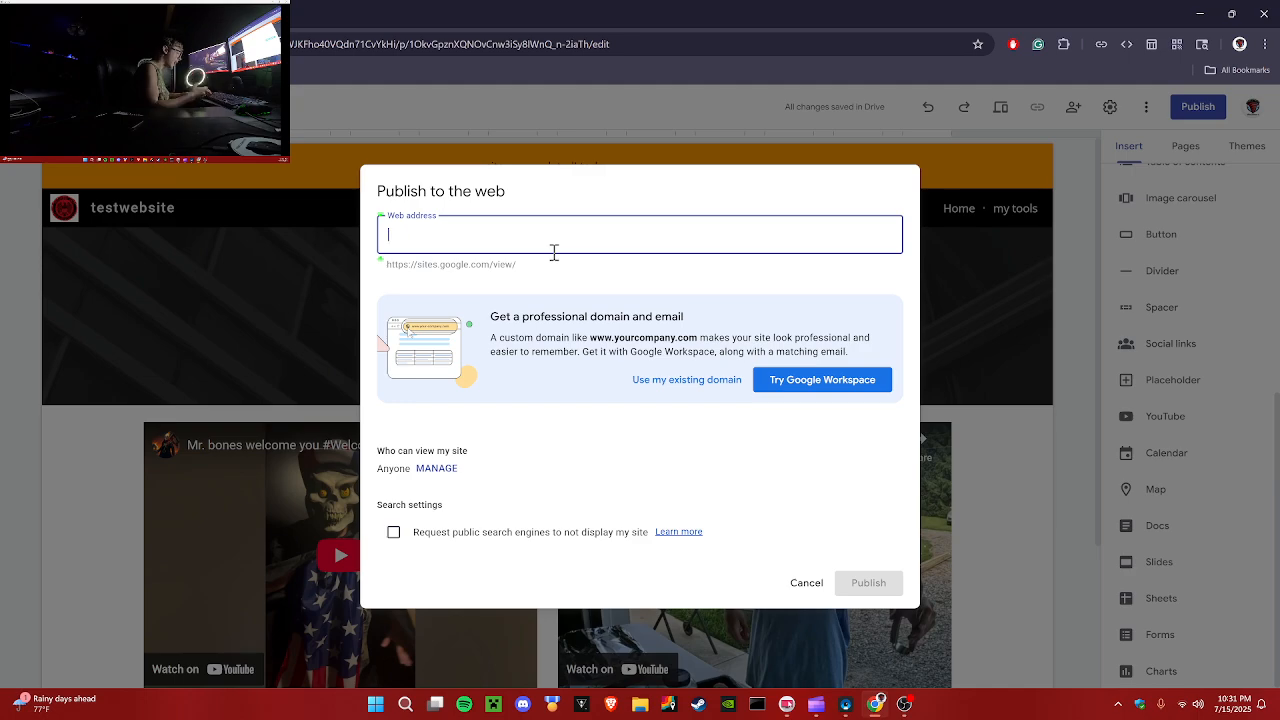
{"action": "type", "text": "my"}
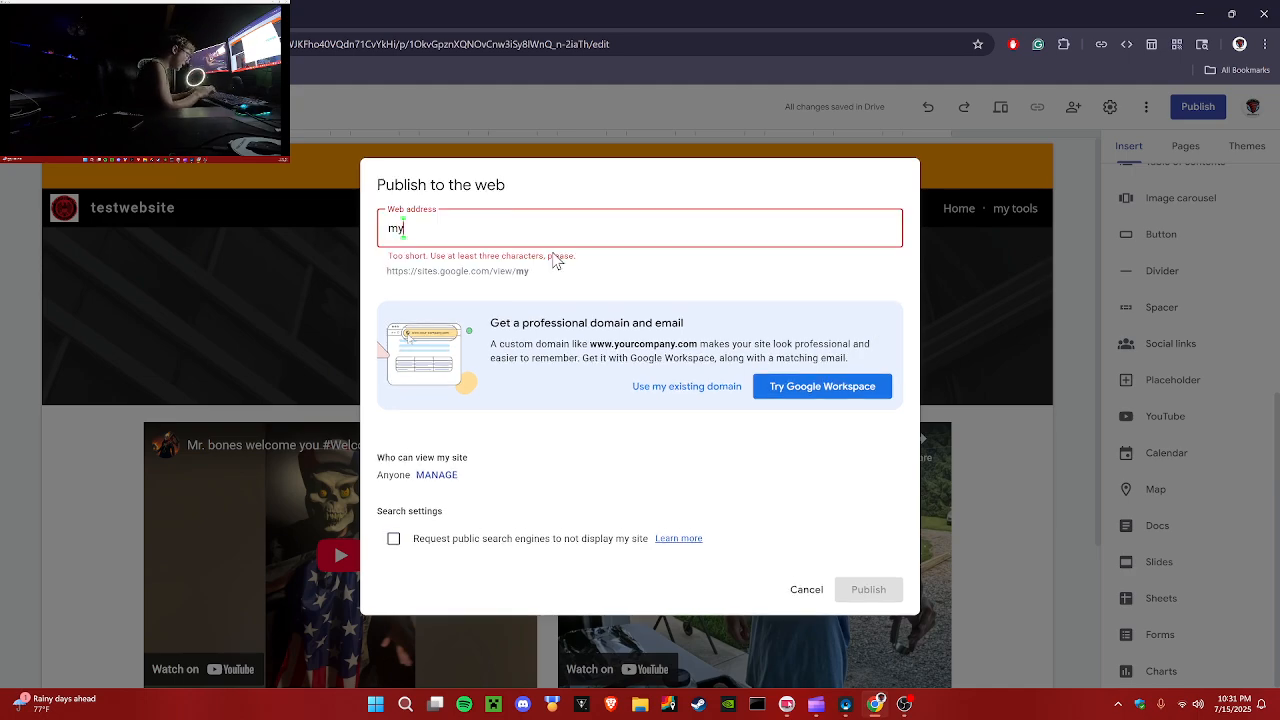
{"action": "type", "text": "testwebsitemakesur"}
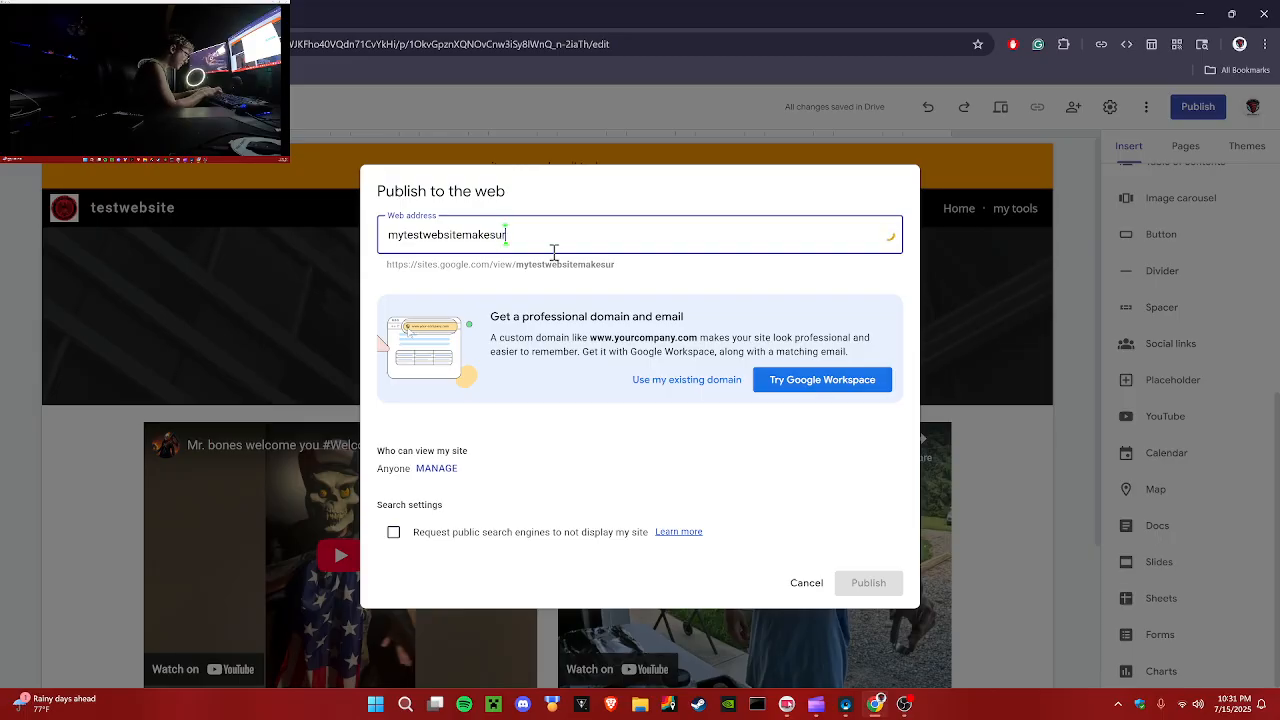
{"action": "type", "text": "etolike!"}
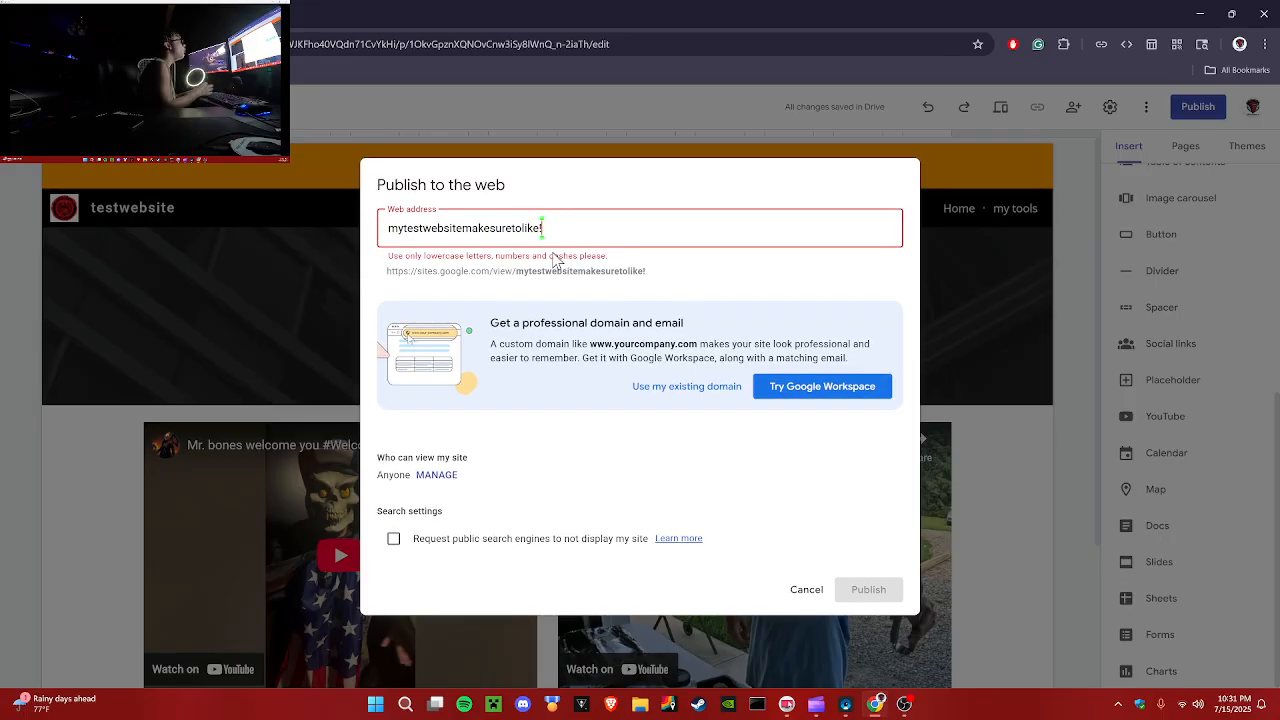
{"action": "key", "text": "BackSpace"}
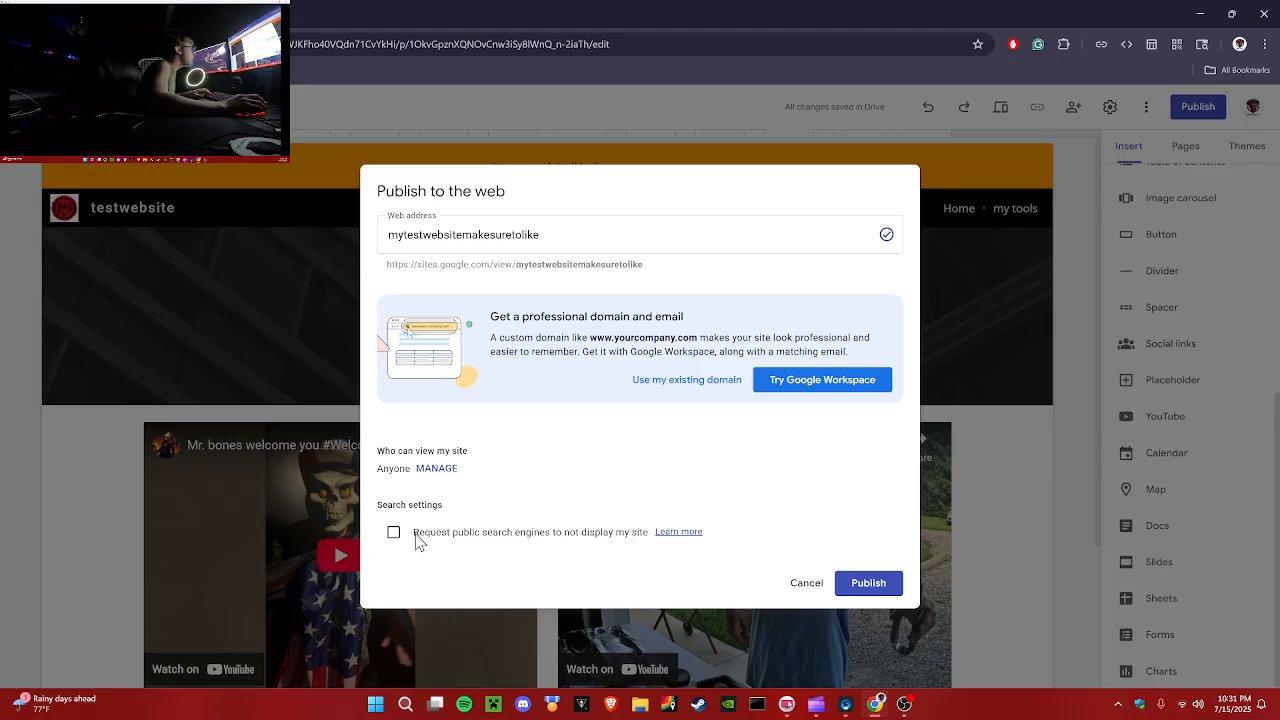
Step: Review who can view the site in its sharing settings and close them
{"action": "left_click_drag", "start_coordinate": [415, 533], "coordinate": [643, 535]}
{"action": "left_click", "coordinate": [618, 553]}
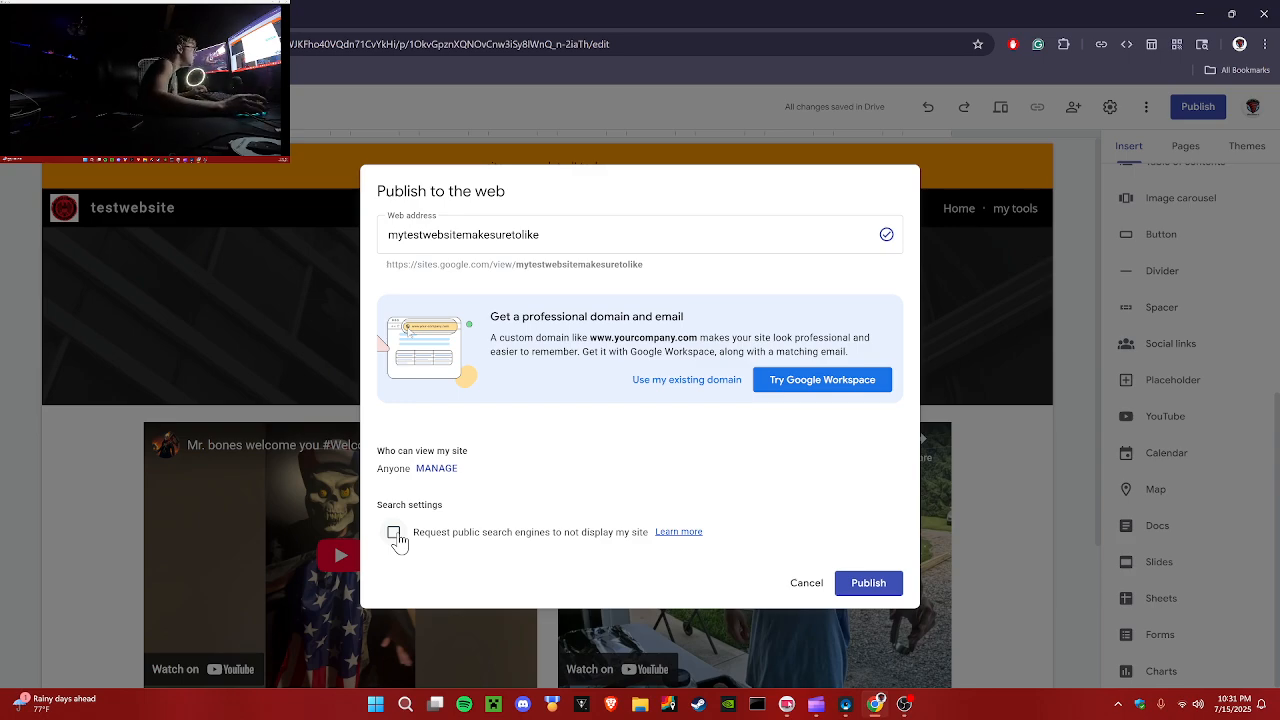
{"action": "left_click", "coordinate": [451, 468]}
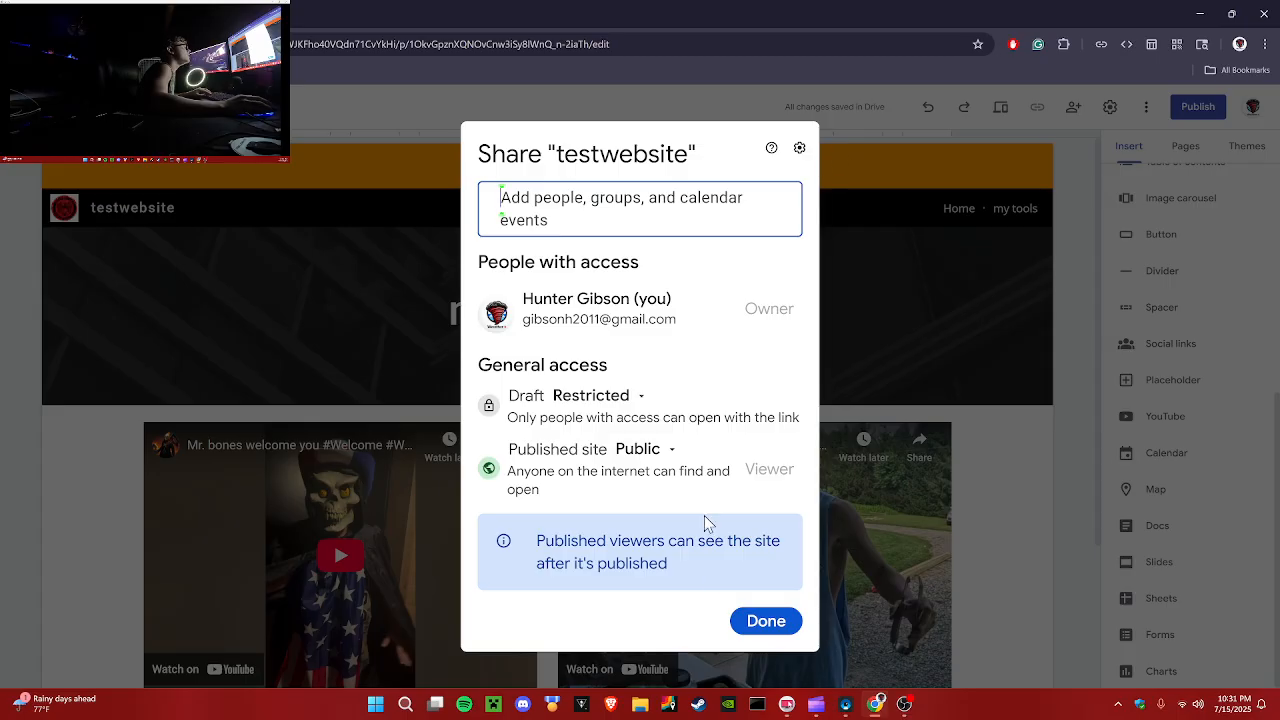
{"action": "left_click", "coordinate": [765, 622]}
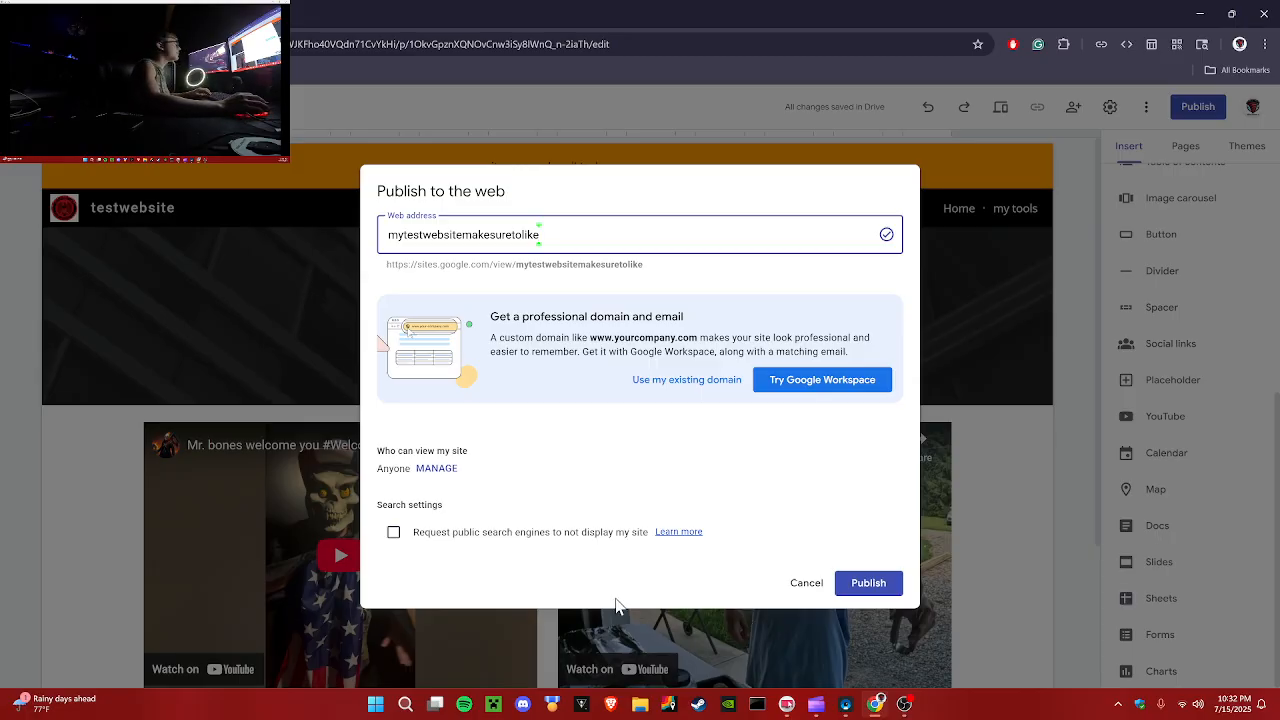
Step: Request that public search engines not display the site and publish it
{"action": "left_click", "coordinate": [394, 534]}
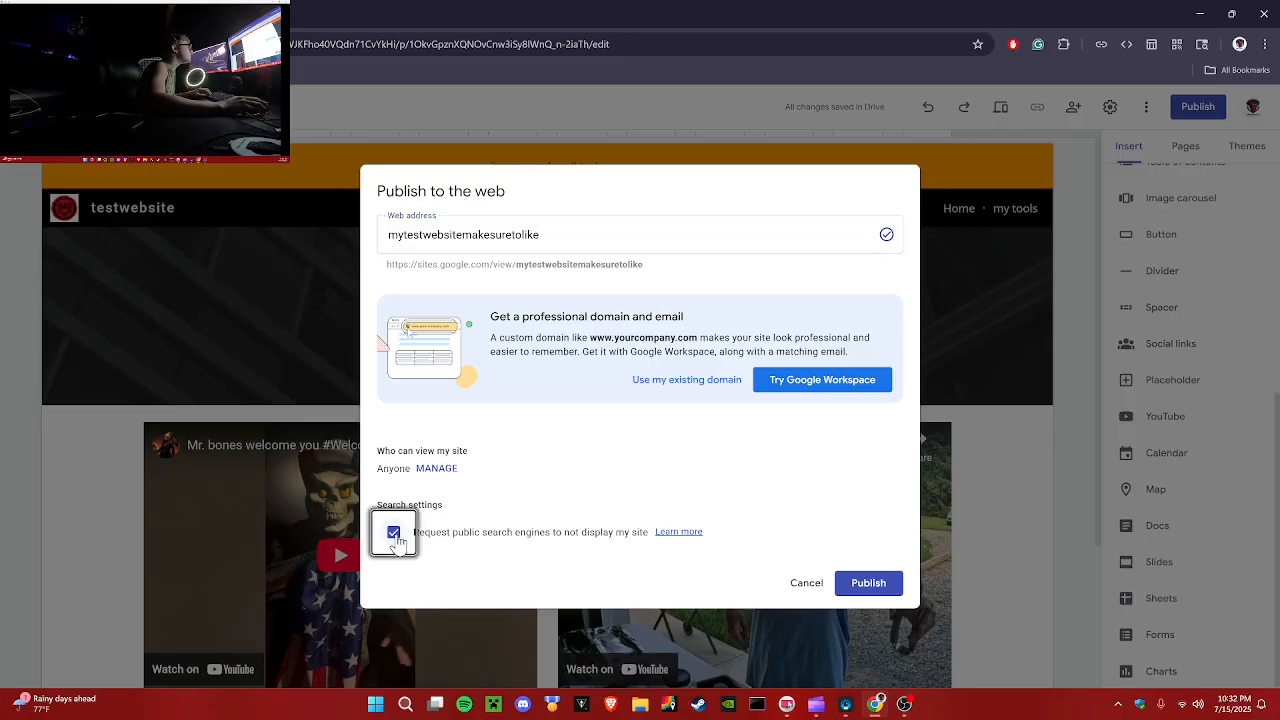
{"action": "left_click", "coordinate": [872, 585]}
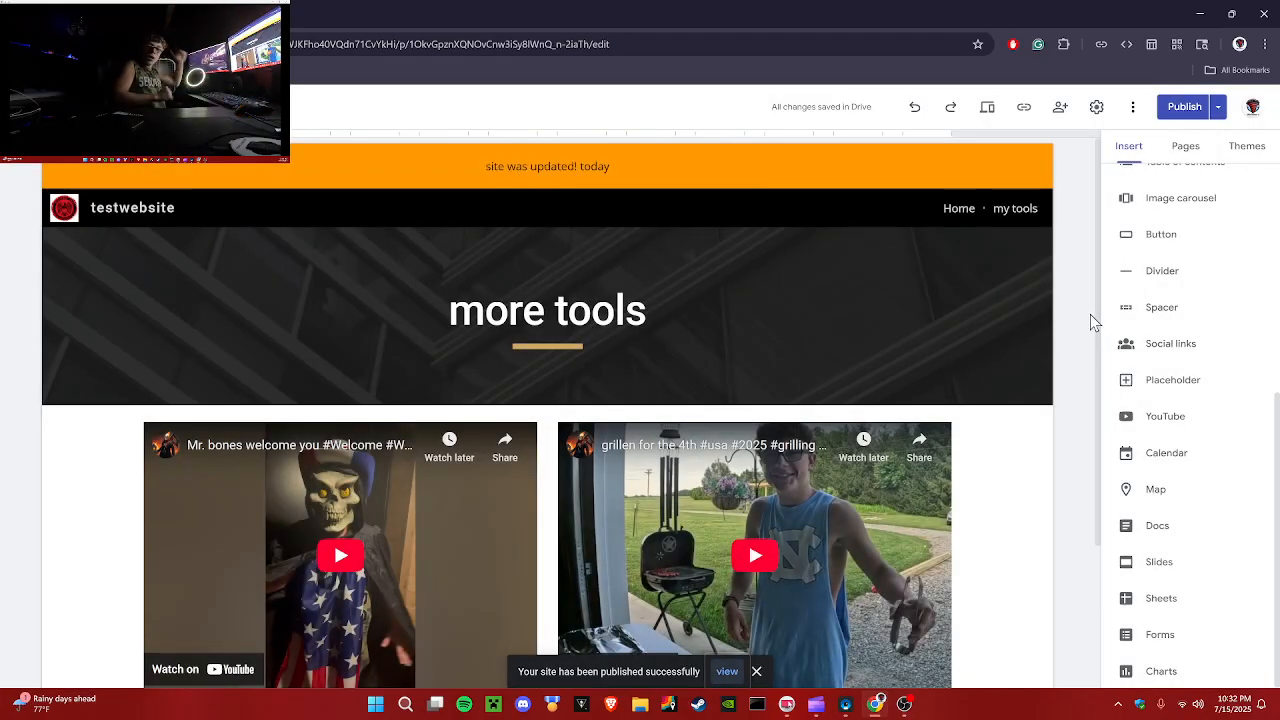
Step: Copy the published site link and open it in a new browser tab
{"action": "left_click", "coordinate": [1023, 106]}
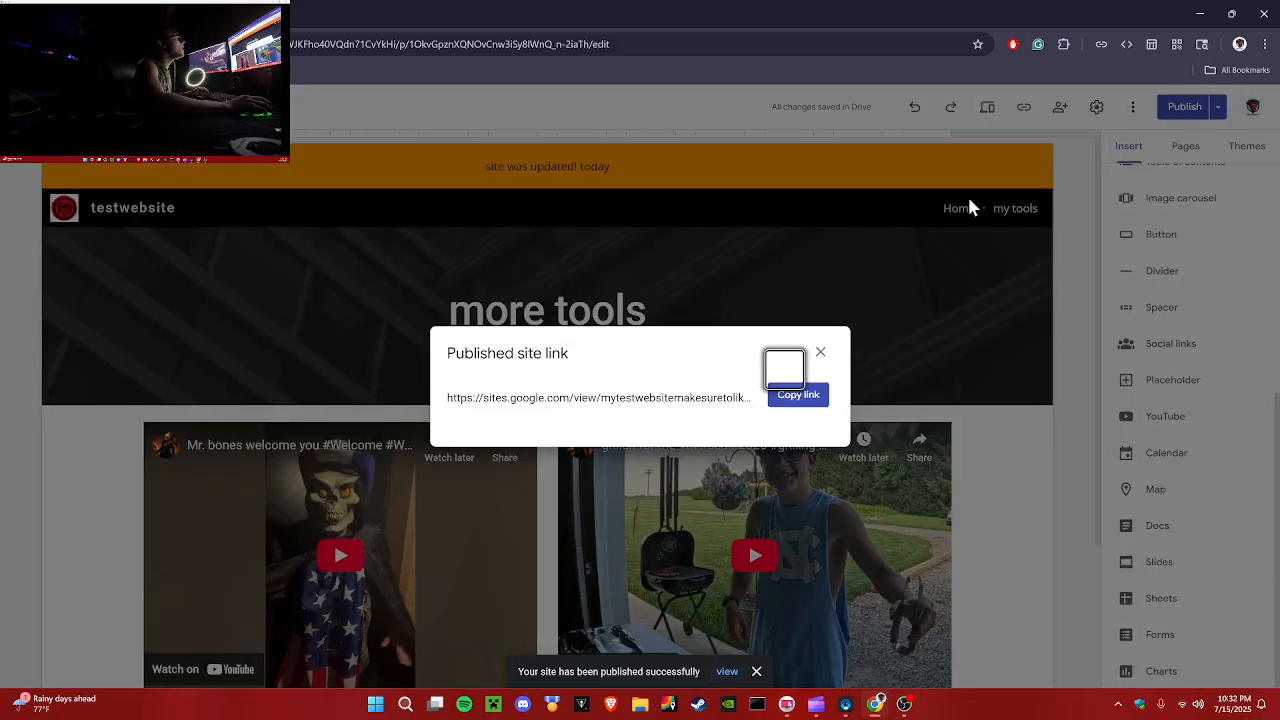
{"action": "left_click", "coordinate": [815, 400]}
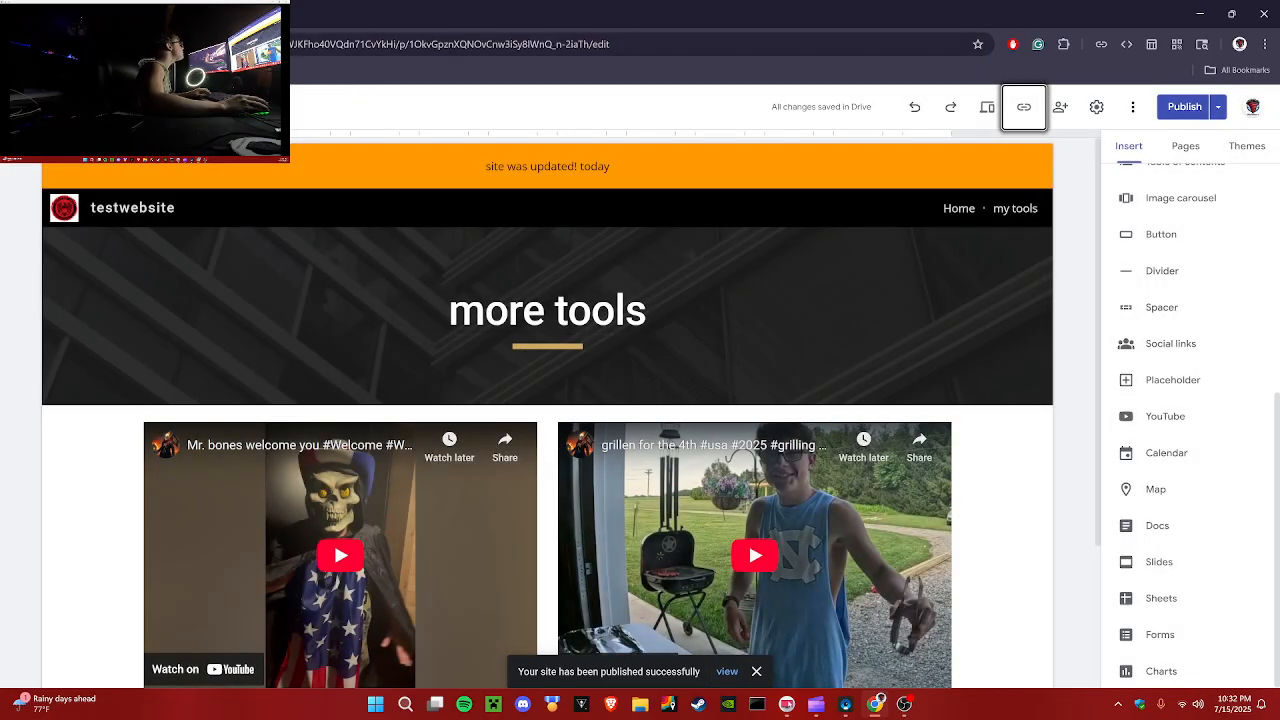
{"action": "key", "text": "ctrl+t"}
{"action": "key", "text": "ctrl+v"}
{"action": "key", "text": "Return"}
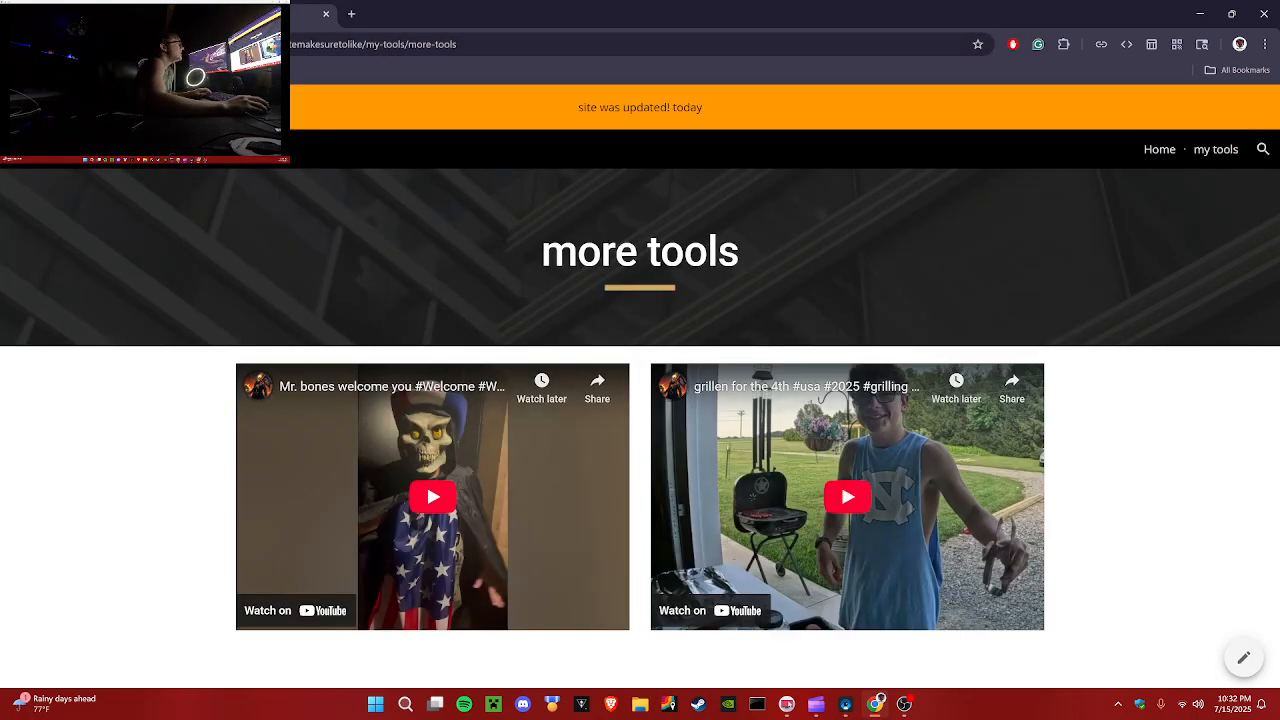
Step: Browse the Home, my tools and more tools pages of the published site, then close its tab
{"action": "left_click", "coordinate": [1160, 150]}
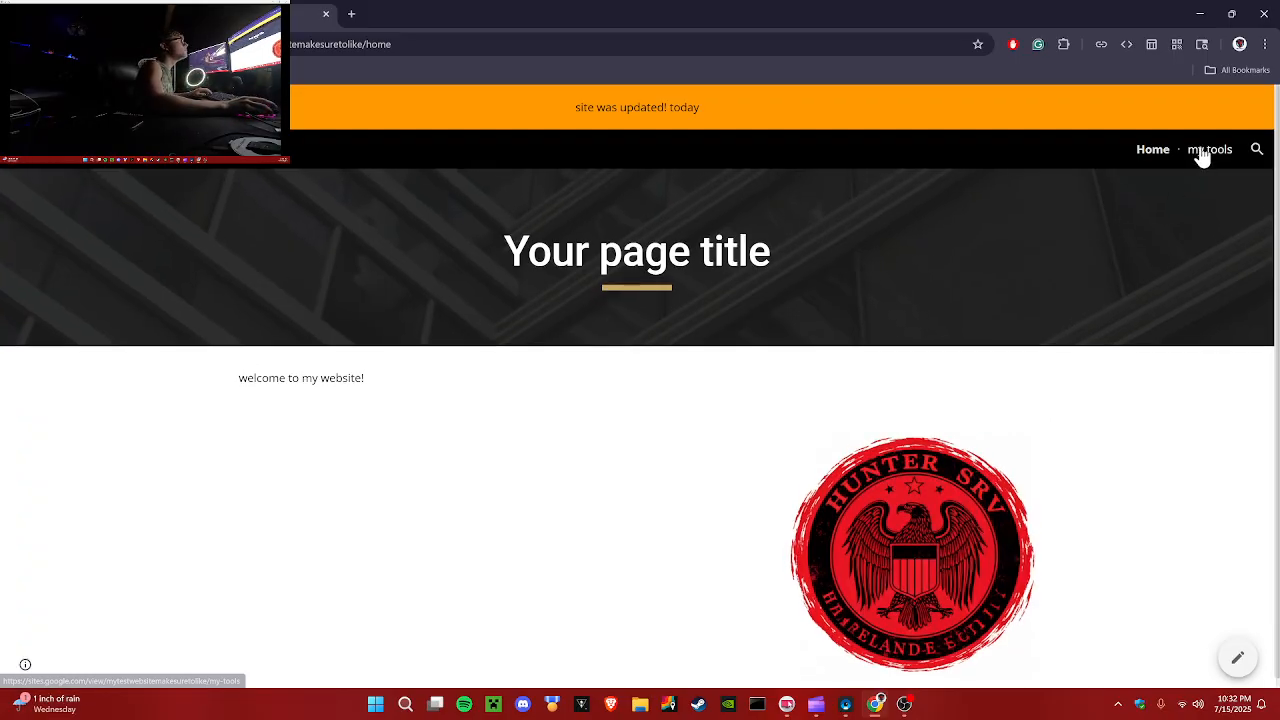
{"action": "left_click", "coordinate": [1203, 151]}
{"action": "scroll", "coordinate": [450, 382], "scroll_direction": "down", "scroll_amount": 2}
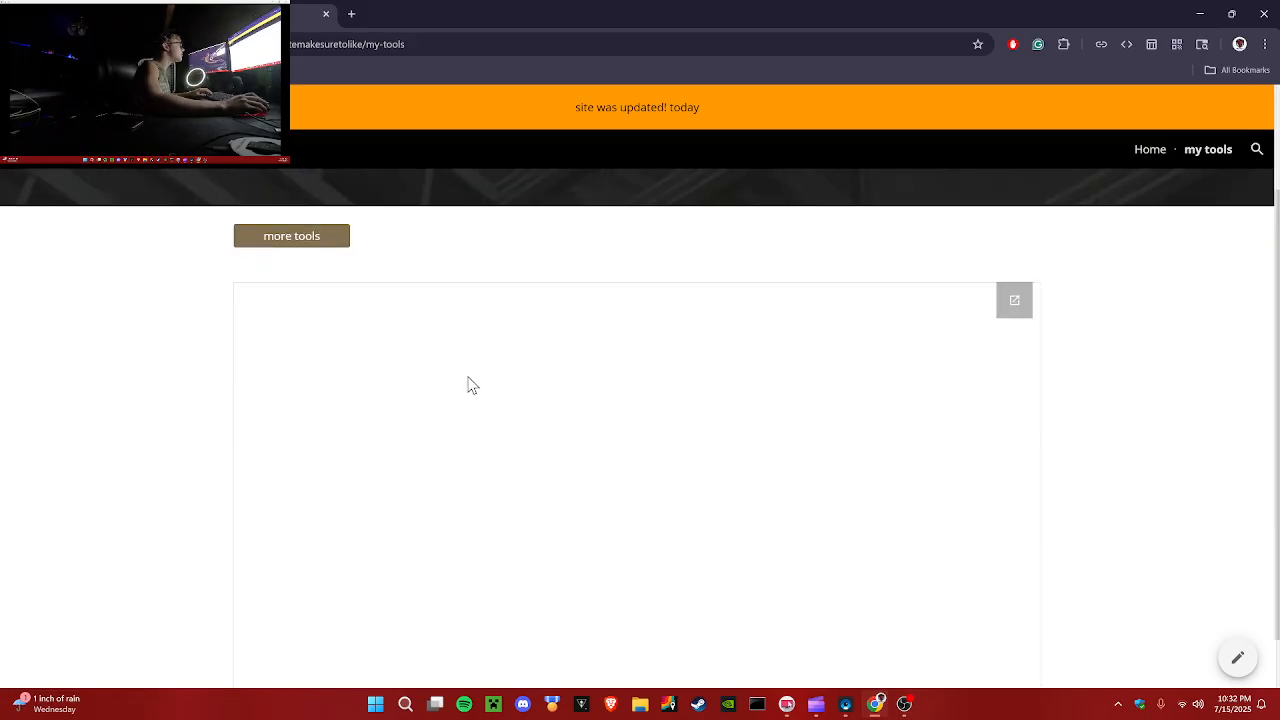
{"action": "scroll", "coordinate": [1138, 357], "scroll_direction": "down", "scroll_amount": 1}
{"action": "scroll", "coordinate": [1138, 357], "scroll_direction": "up", "scroll_amount": 3}
{"action": "left_click", "coordinate": [297, 375]}
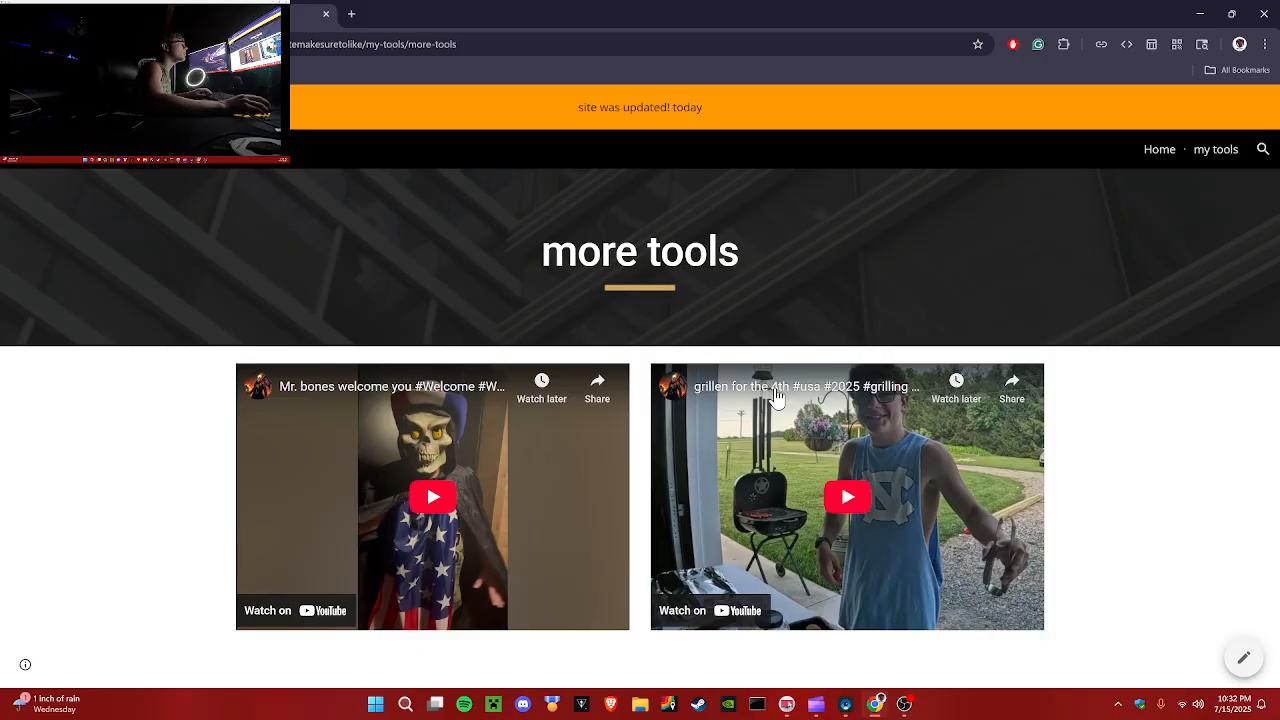
{"action": "left_click", "coordinate": [1156, 150]}
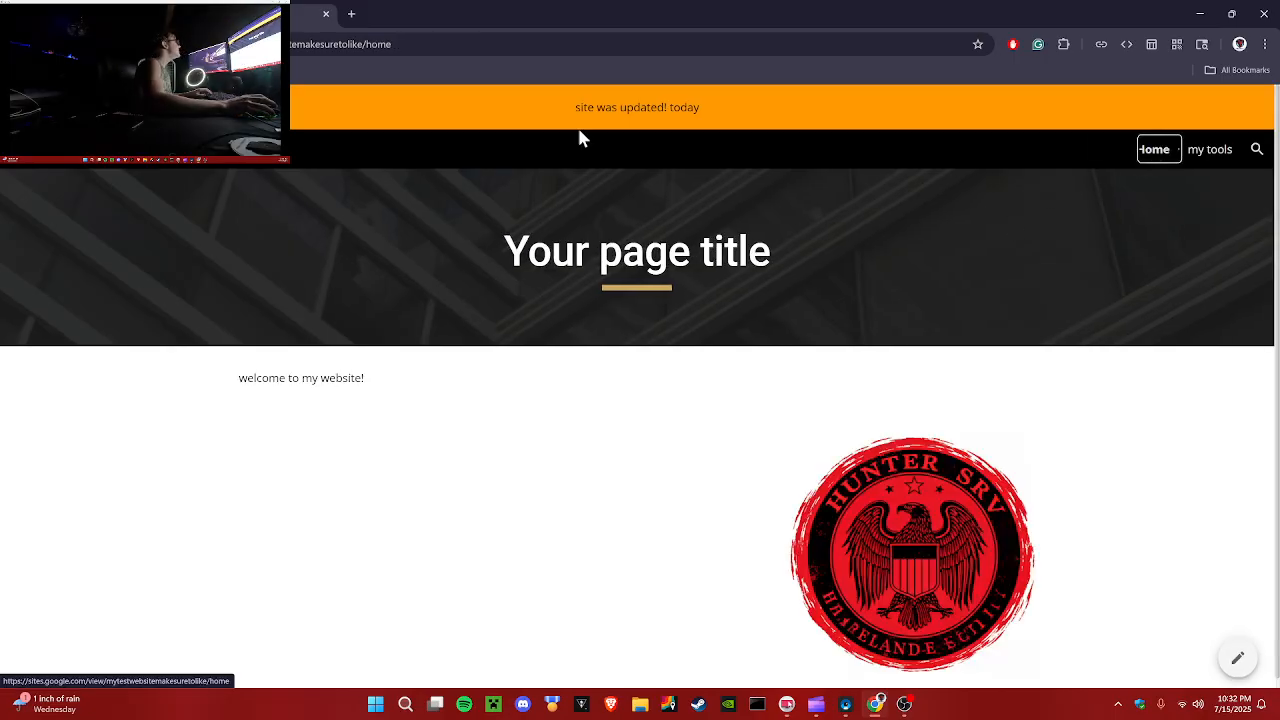
{"action": "left_click", "coordinate": [326, 15]}
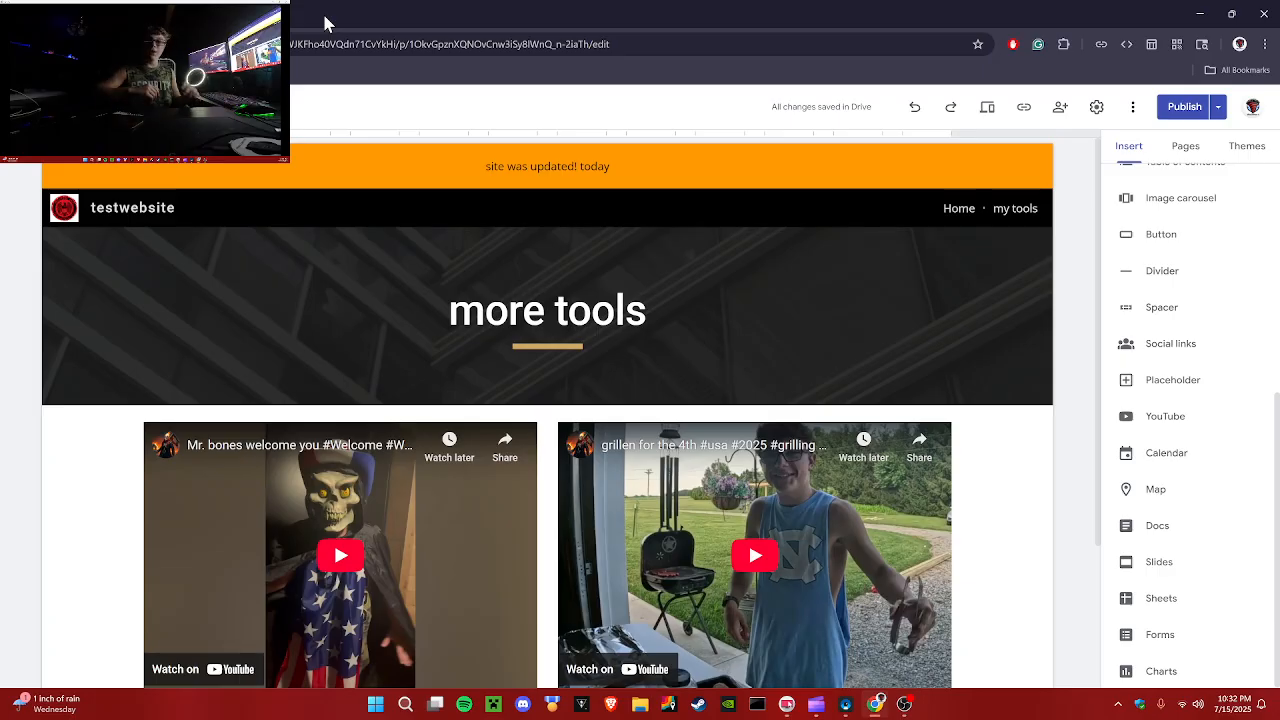